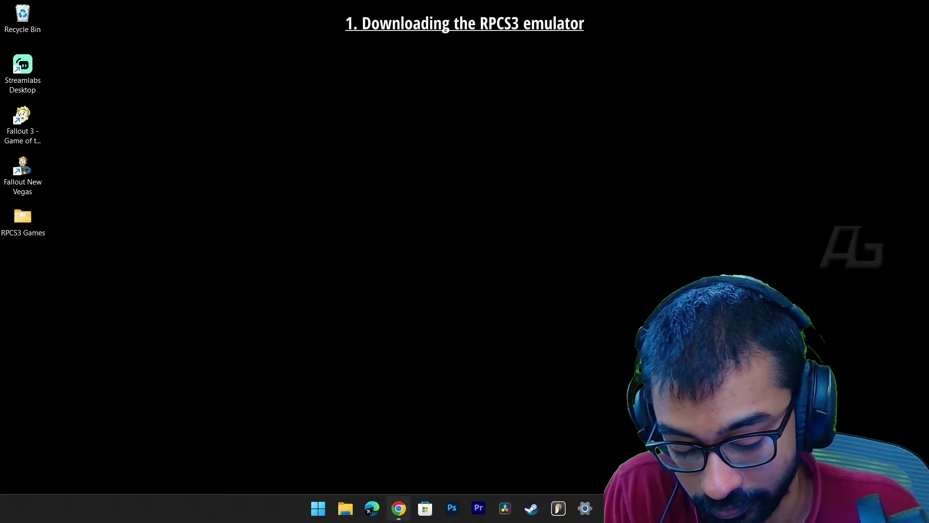
# - Open Chrome, search the web for RPCS3 and look through the search results
pyautogui.click(398, 508)
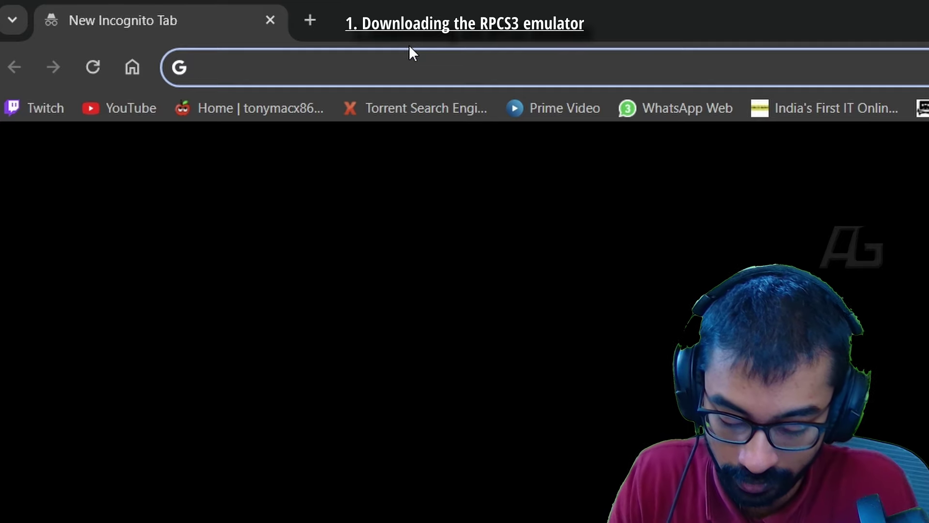
pyautogui.write('RPCS3')
pyautogui.press('Return')
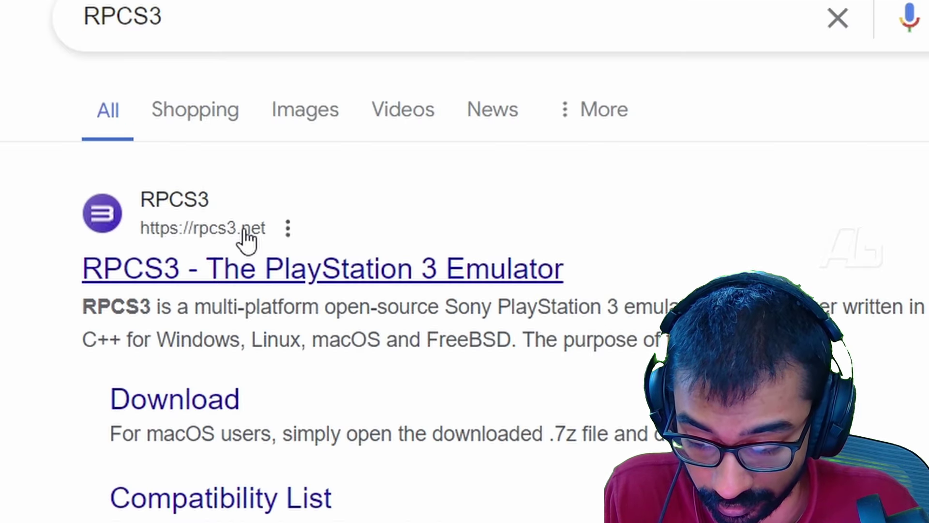
pyautogui.scroll(-1, 247, 237)
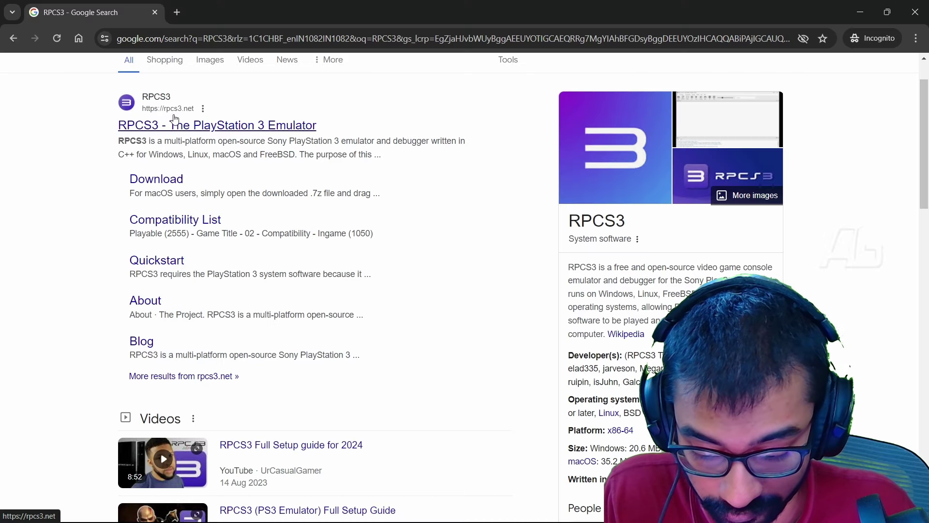
pyautogui.scroll(-6, 217, 107)
pyautogui.scroll(-1, 178, 122)
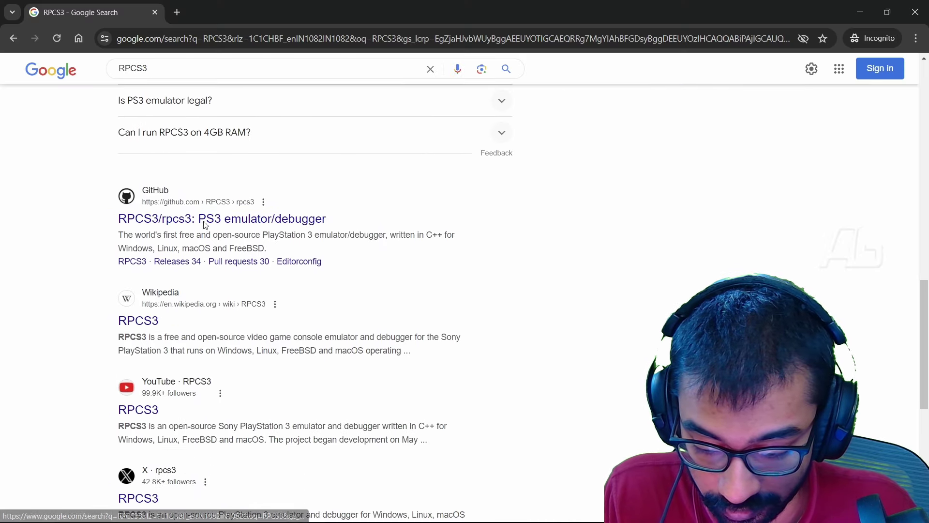
pyautogui.scroll(8, 189, 298)
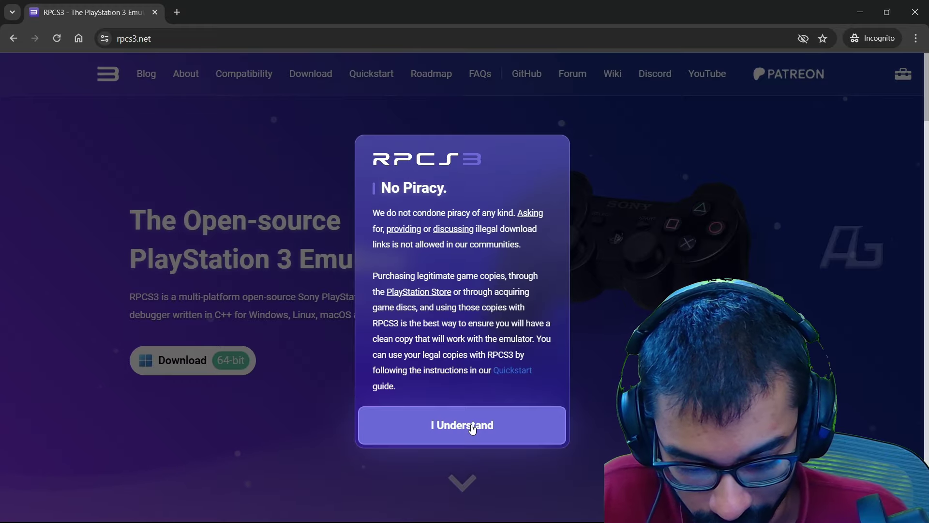
# - Accept the No Piracy notice on rpcs3.net and open the site's download page, closing the ad on the way
pyautogui.click(472, 425)
pyautogui.scroll(-3, 275, 172)
pyautogui.scroll(3, 274, 179)
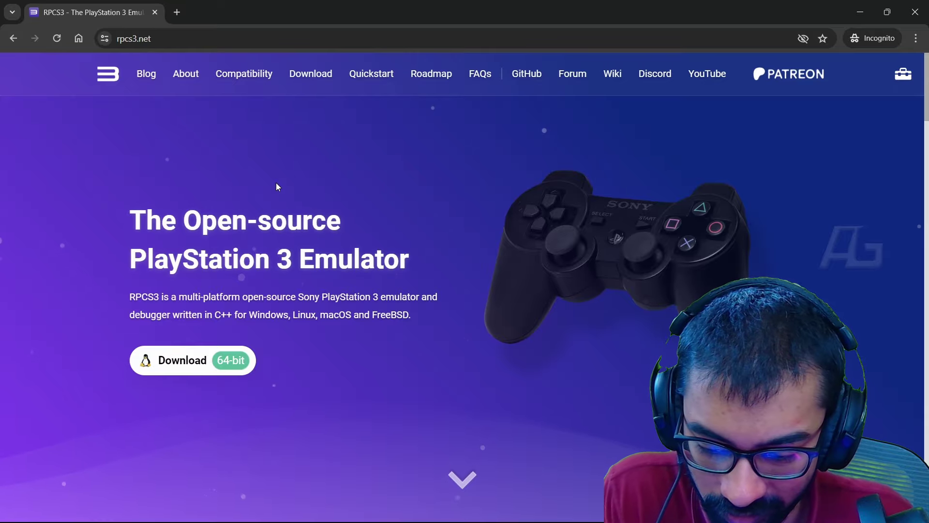
pyautogui.click(237, 364)
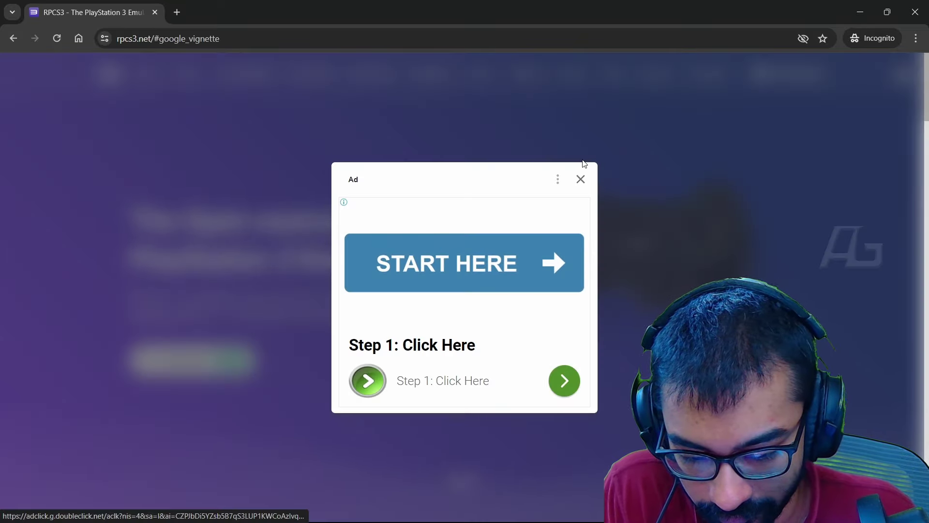
pyautogui.click(583, 183)
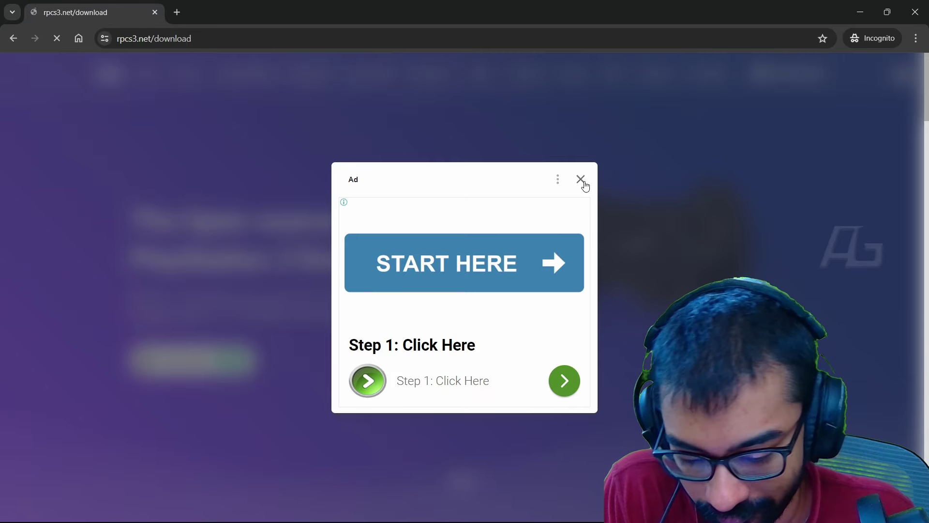
# - Download the Windows build of RPCS3 and save it as rpcs3-v0.0.32-16546-c47212ff_win64 in the Downloads folder
pyautogui.scroll(-1, 586, 186)
pyautogui.scroll(-5, 586, 186)
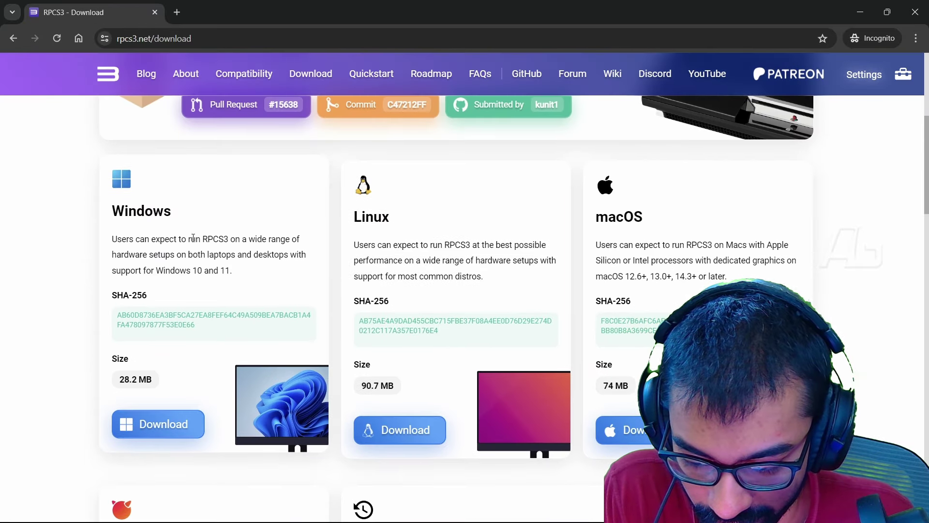
pyautogui.scroll(-2, 191, 239)
pyautogui.scroll(-1, 191, 242)
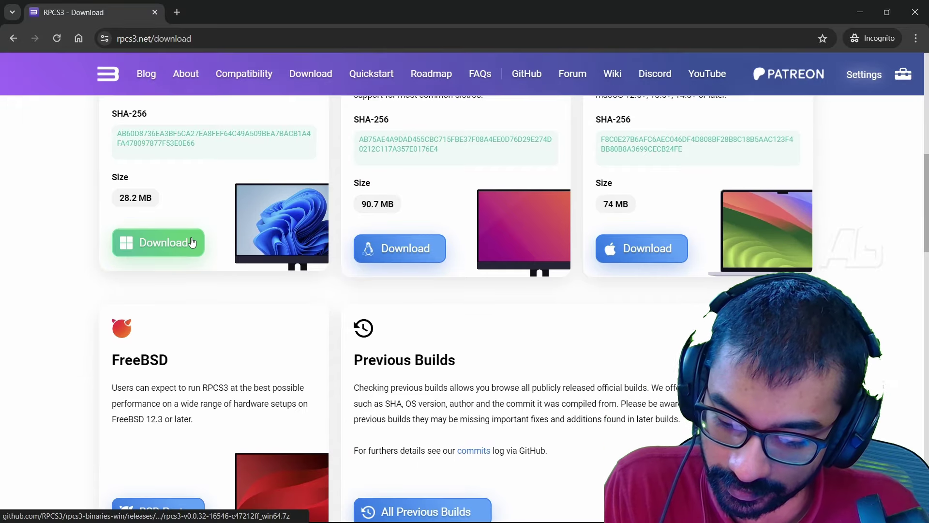
pyautogui.scroll(2, 191, 241)
pyautogui.scroll(-1, 192, 242)
pyautogui.click(184, 309)
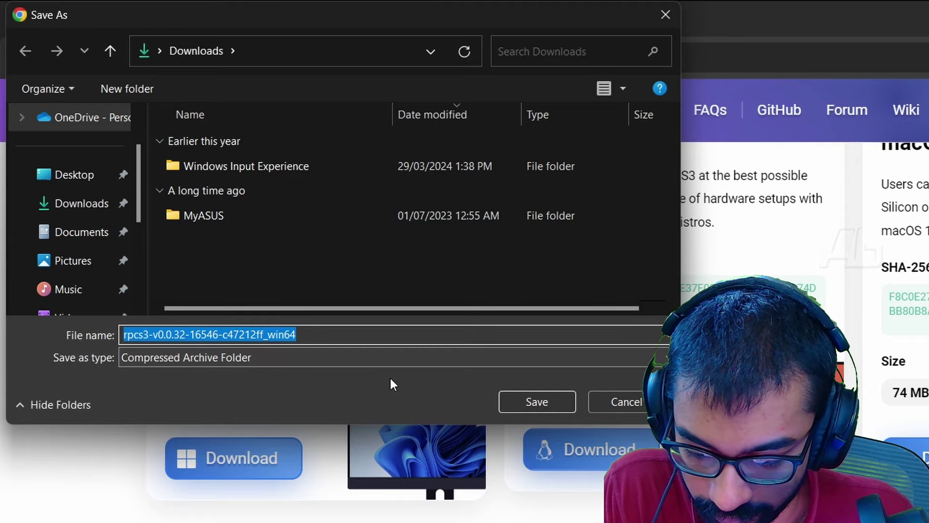
pyautogui.click(504, 394)
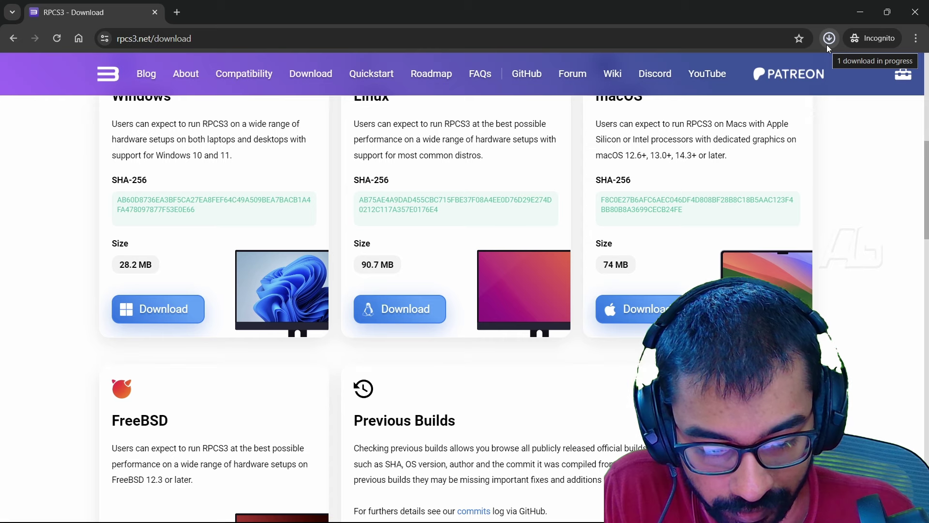
# - Show the downloaded RPCS3 archive in its folder, open it with File Explorer and look through its contents
pyautogui.click(828, 45)
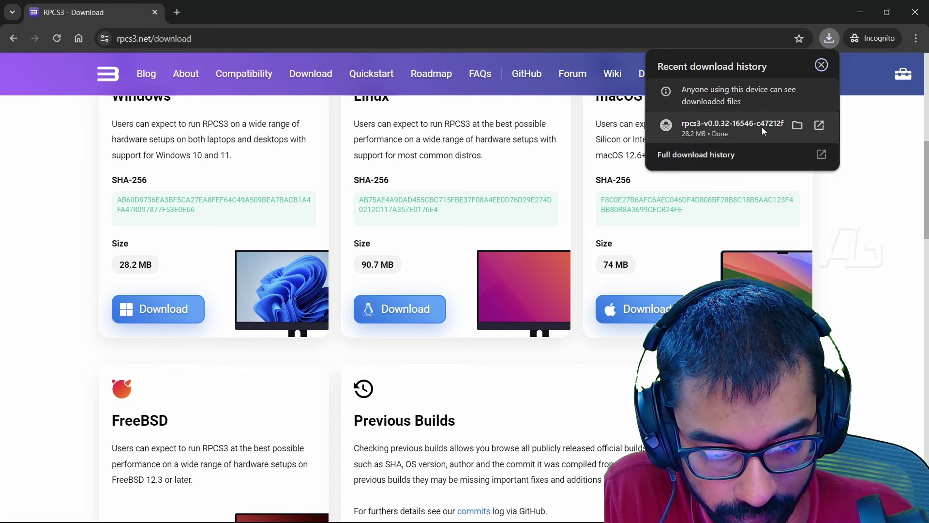
pyautogui.click(797, 127)
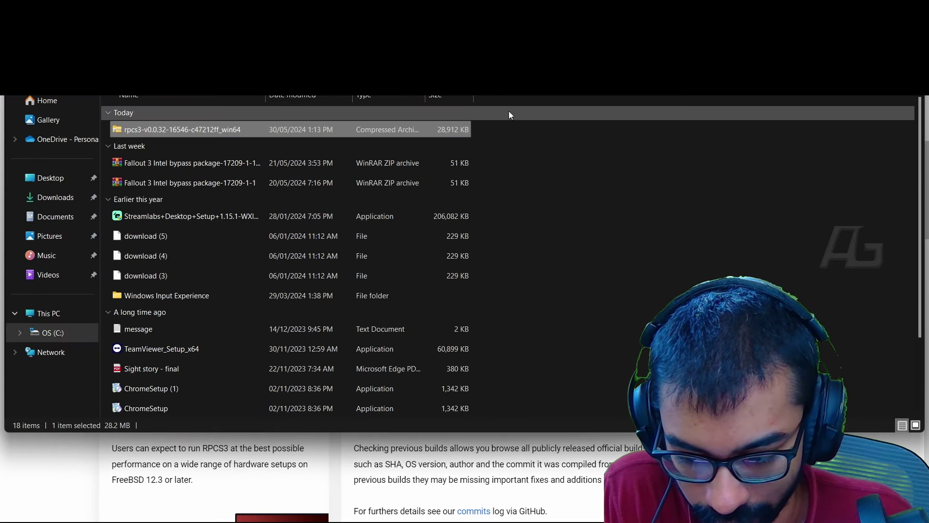
pyautogui.press('Return')
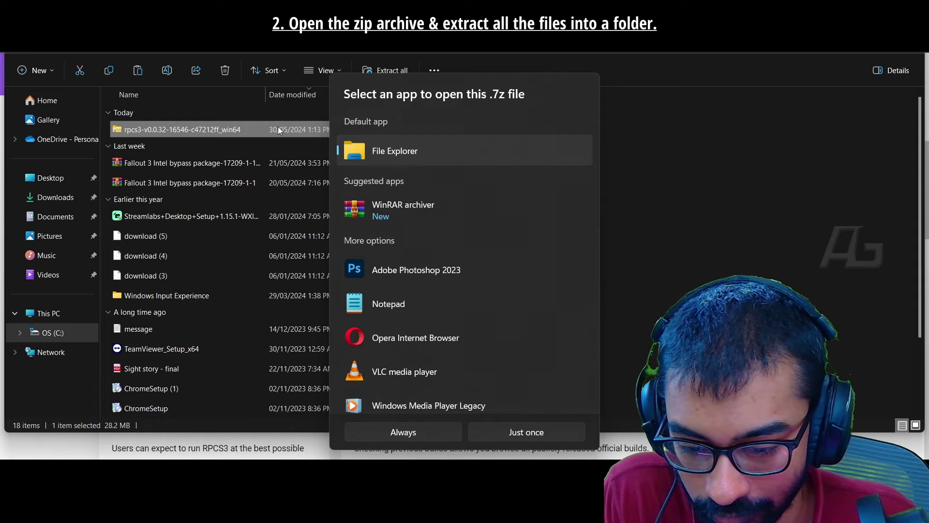
pyautogui.press('Return')
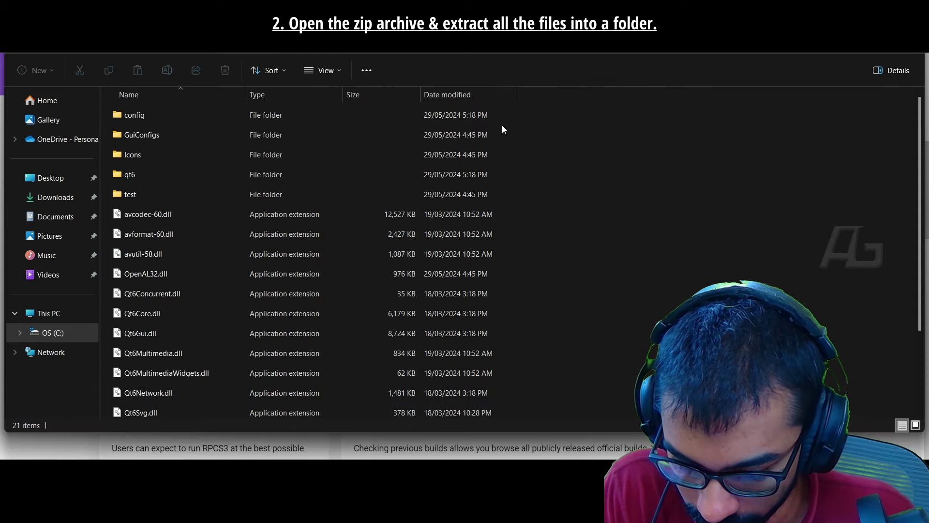
pyautogui.scroll(-2, 502, 127)
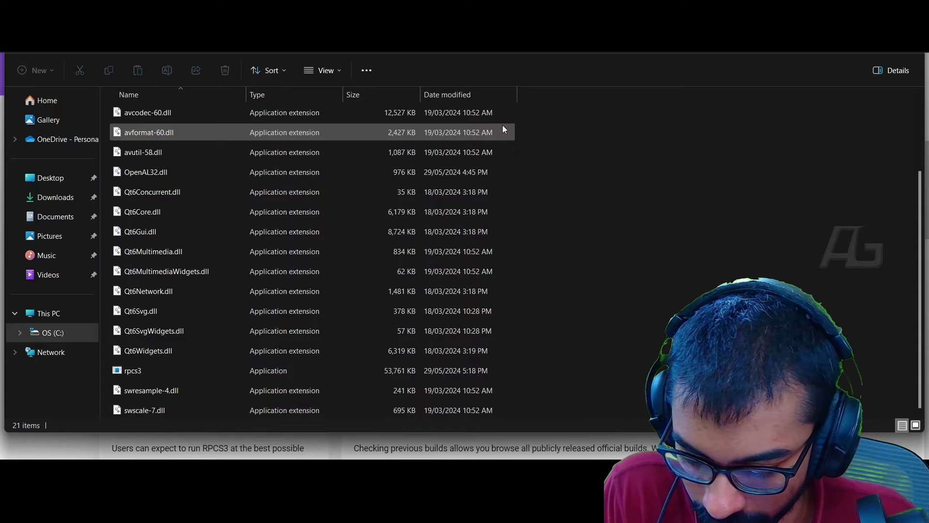
pyautogui.scroll(2, 274, 373)
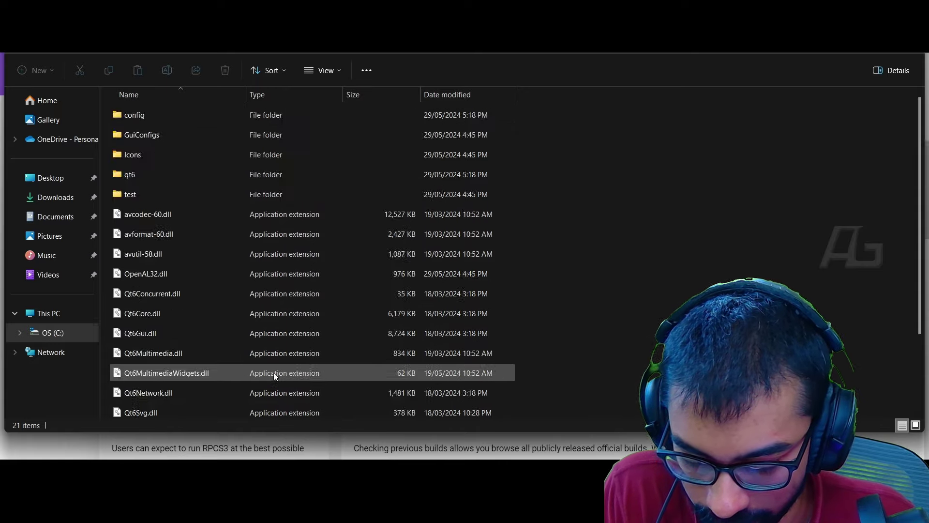
pyautogui.scroll(-2, 273, 372)
pyautogui.scroll(2, 274, 371)
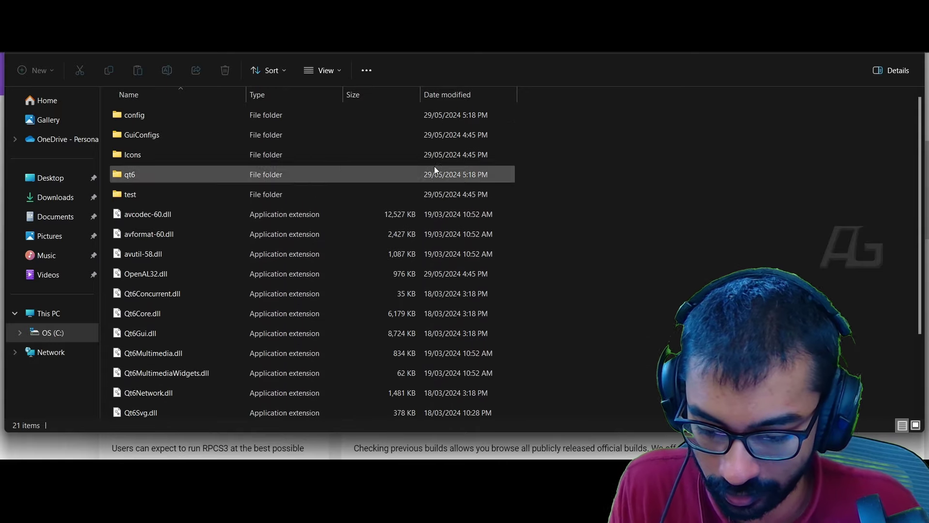
# - Extract all files from the archive into a new desktop folder named RPCS3
pyautogui.hotkey('ctrl', 'a')
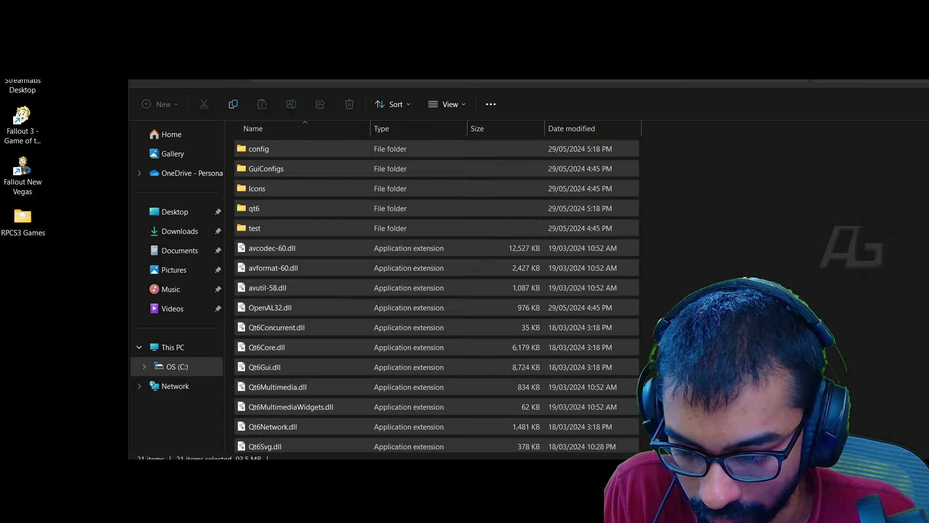
pyautogui.rightClick(112, 298)
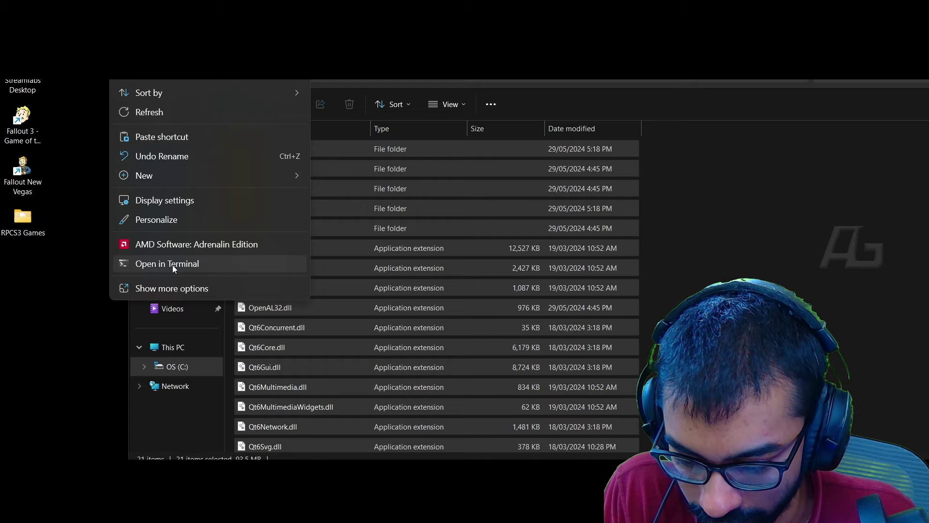
pyautogui.click(180, 288)
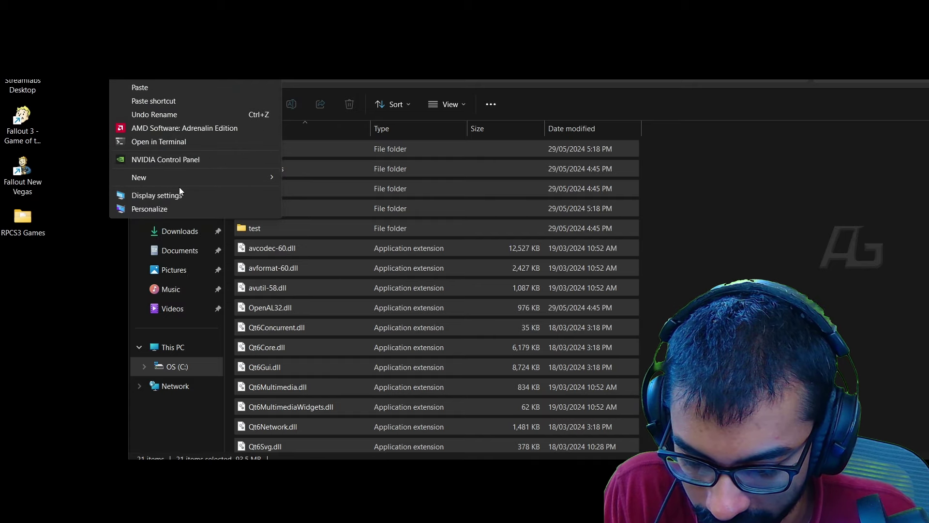
pyautogui.moveTo(227, 179)
pyautogui.click(289, 179)
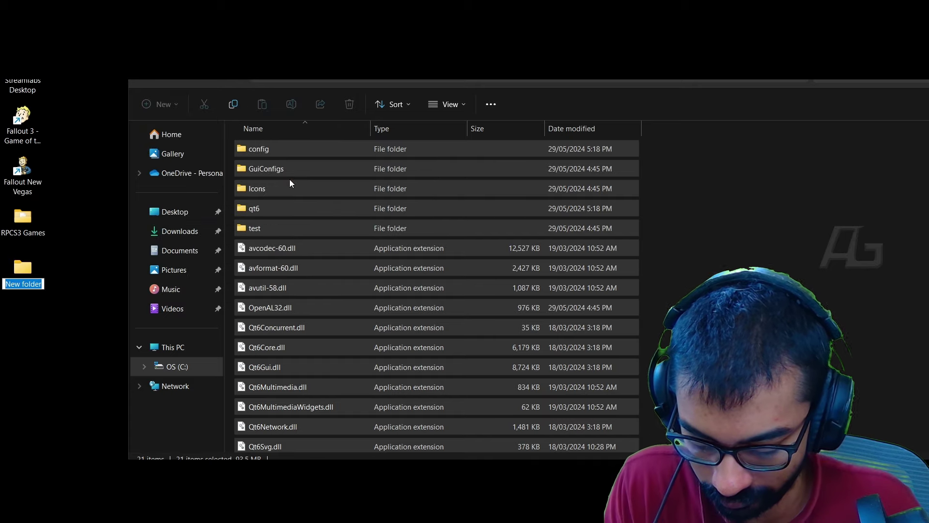
pyautogui.write('RPCS3')
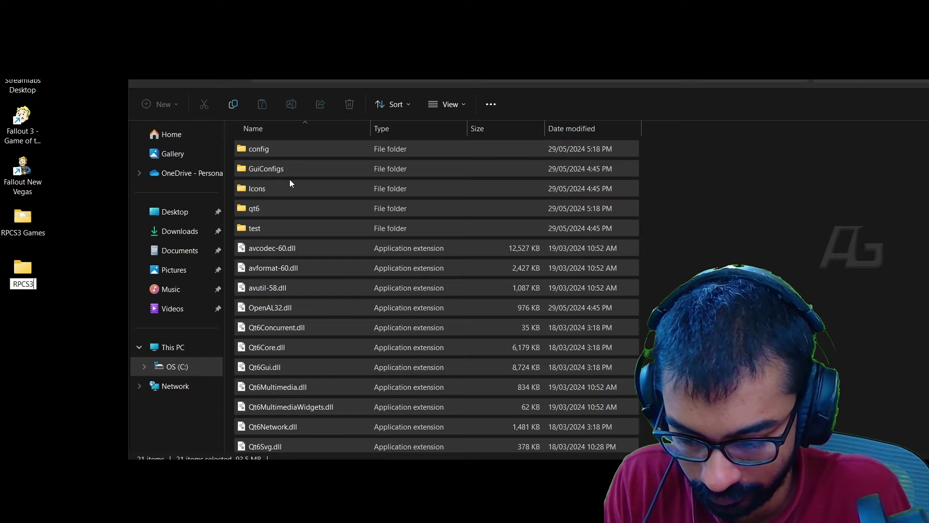
pyautogui.press('Return')
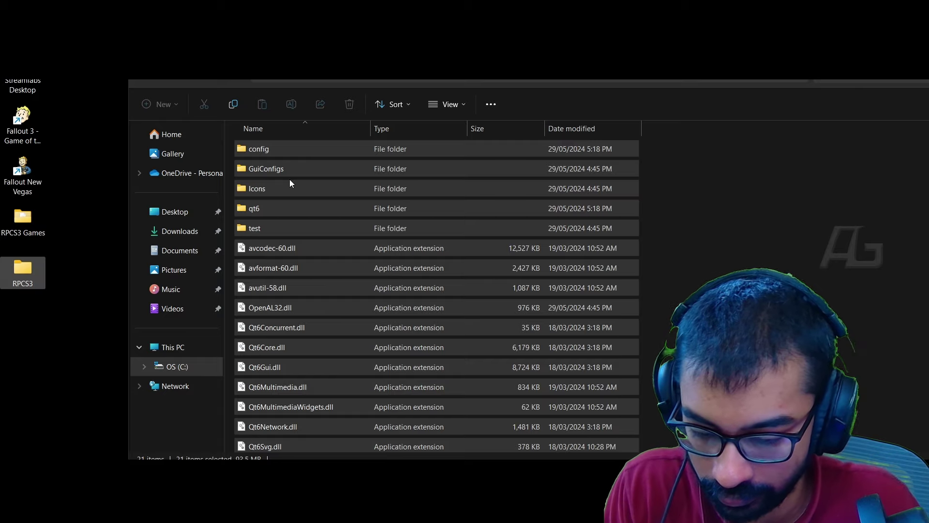
pyautogui.moveTo(300, 175); pyautogui.dragTo(22, 275)
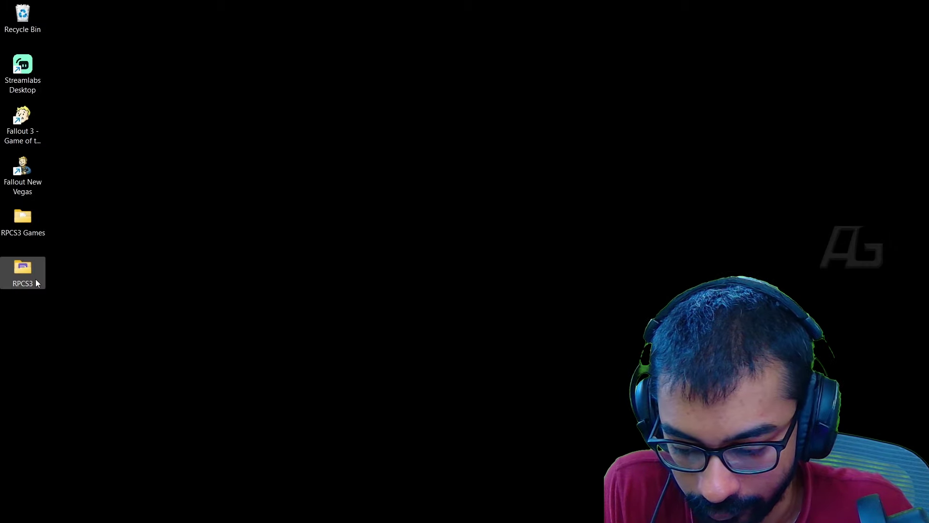
# - Check the contents of the desktop RPCS3 folder and move the folder to the root of the C: drive
pyautogui.doubleClick(34, 279)
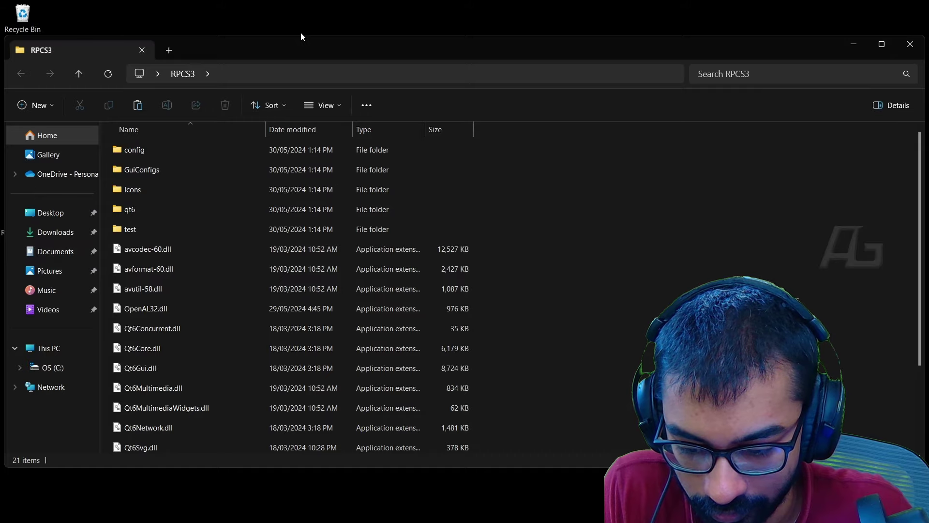
pyautogui.moveTo(301, 37); pyautogui.dragTo(313, 43)
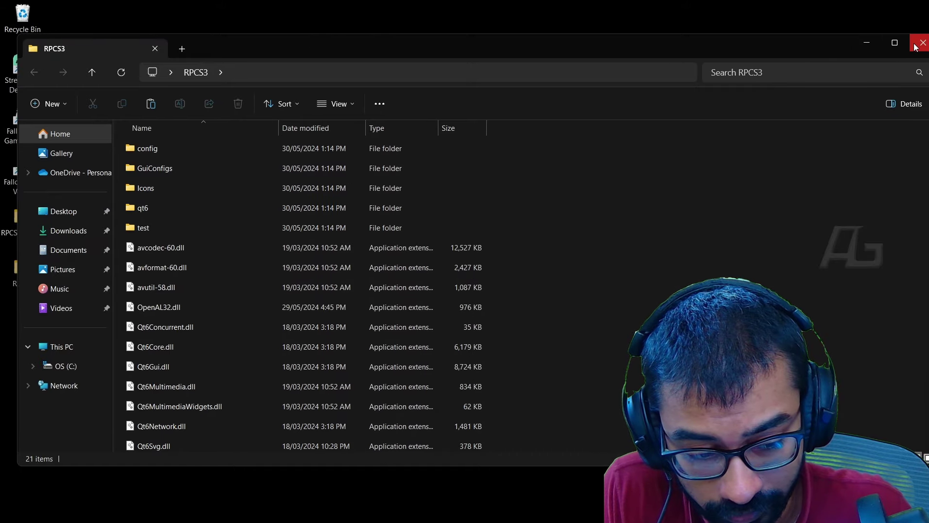
pyautogui.click(59, 372)
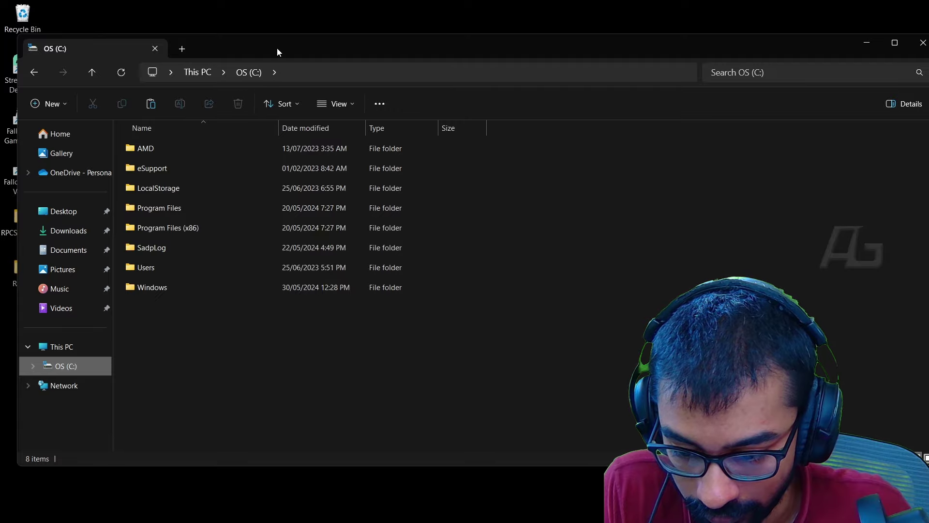
pyautogui.moveTo(277, 48); pyautogui.dragTo(327, 50)
pyautogui.moveTo(16, 289); pyautogui.dragTo(254, 328)
# - Go up to This PC, reopen the OS (C:) drive and open its RPCS3 folder
pyautogui.click(248, 73)
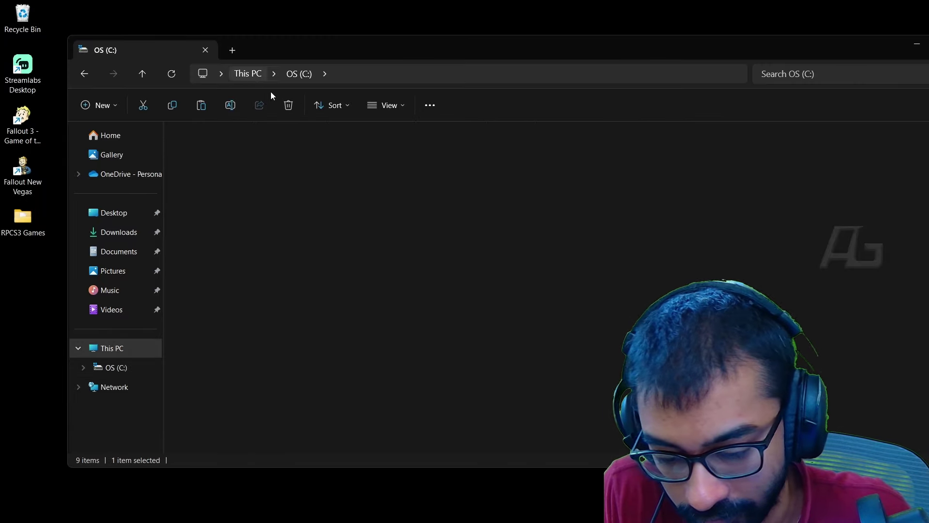
pyautogui.moveTo(259, 152)
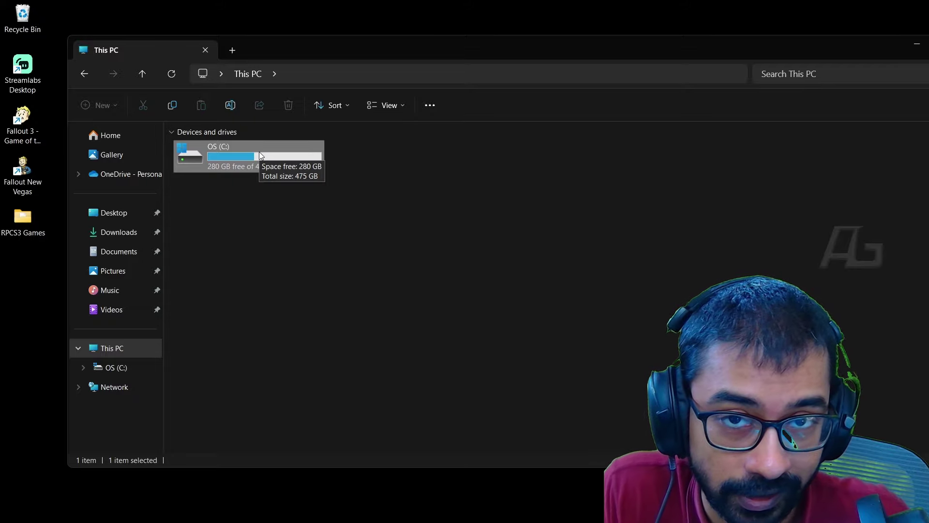
pyautogui.doubleClick(259, 152)
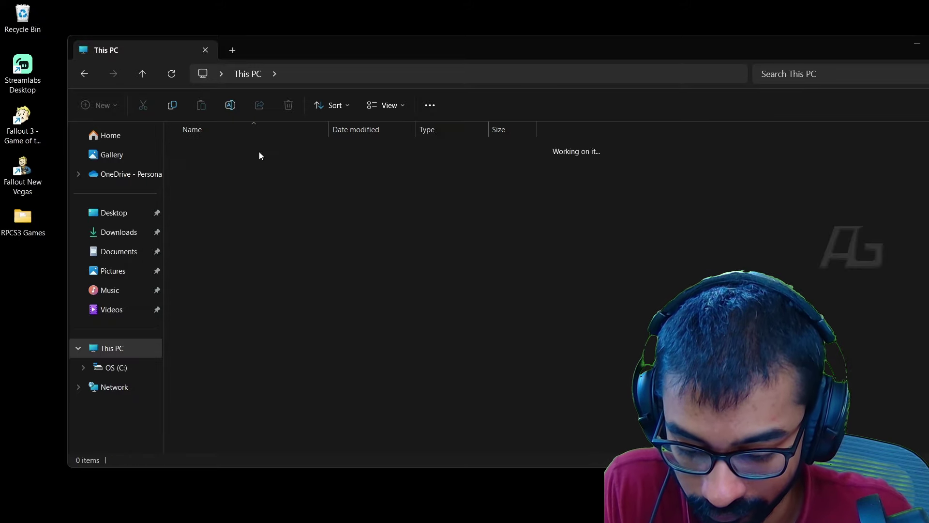
pyautogui.moveTo(246, 247)
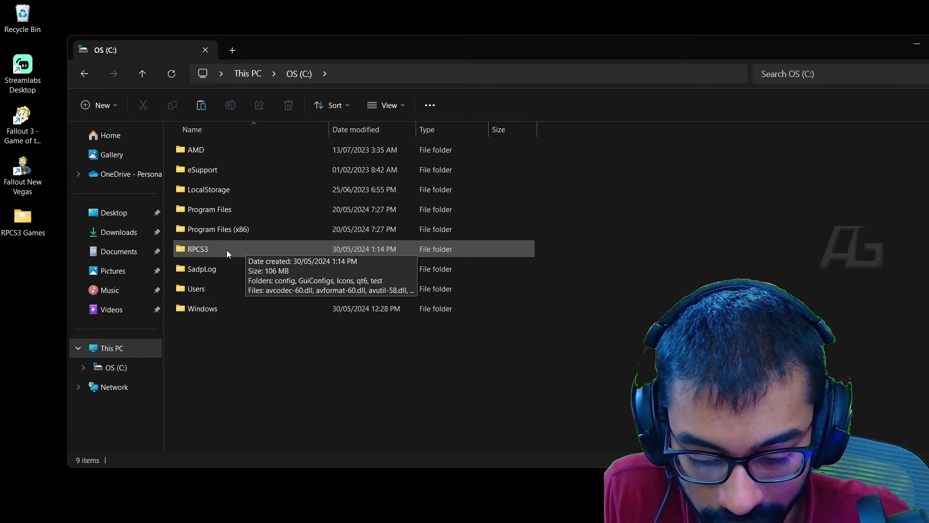
pyautogui.doubleClick(226, 250)
# - Launch the rpcs3 application from the RPCS3 folder and allow it to run past the Windows SmartScreen block
pyautogui.scroll(-2, 231, 245)
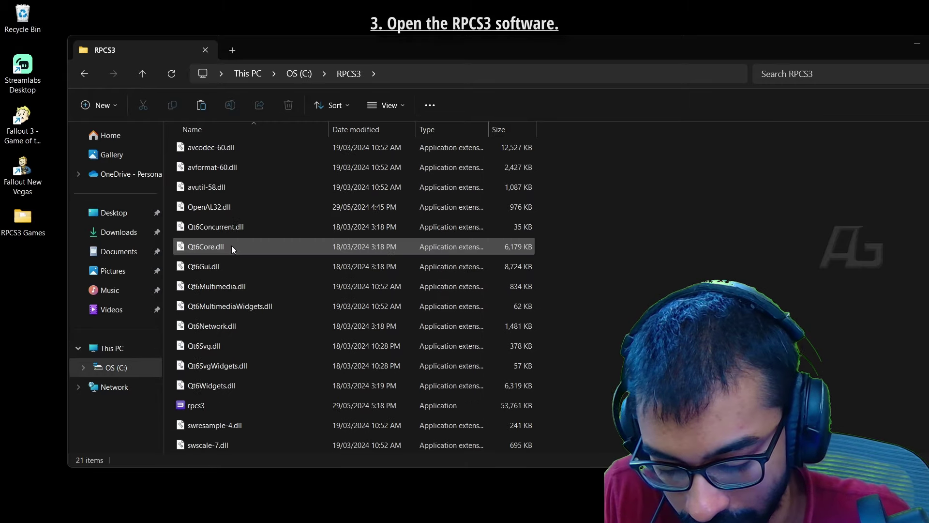
pyautogui.click(221, 400)
pyautogui.doubleClick(222, 400)
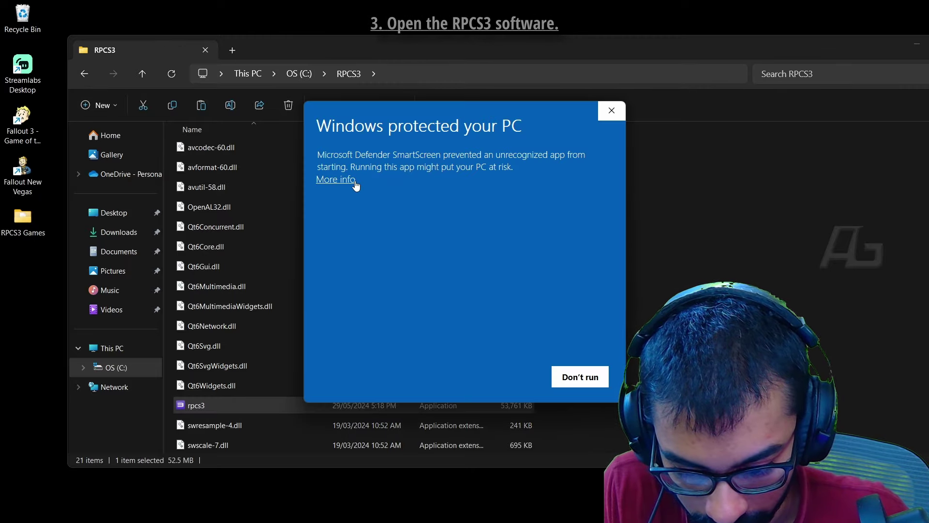
pyautogui.click(347, 180)
pyautogui.click(505, 377)
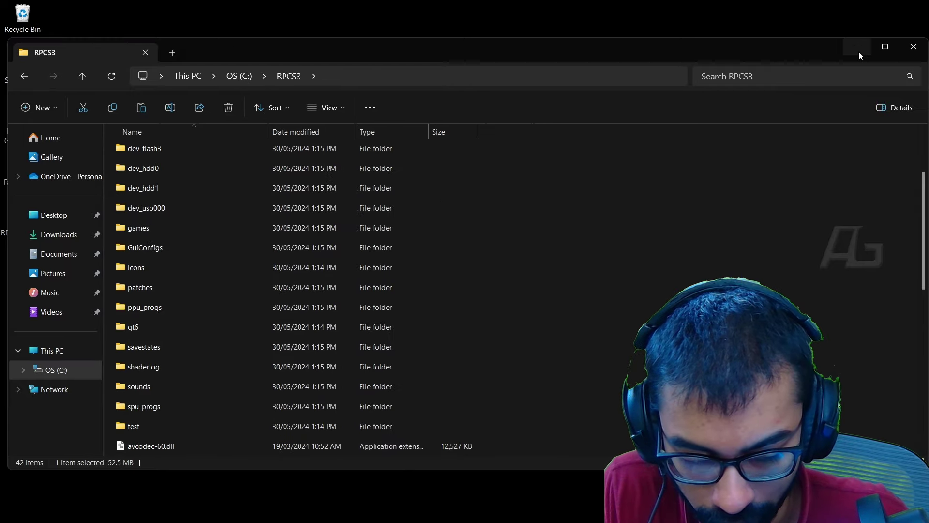
# - Acknowledge having read the Quickstart guide, set the RPCS3 welcome dialog not to show again, and continue
pyautogui.moveTo(900, 518)
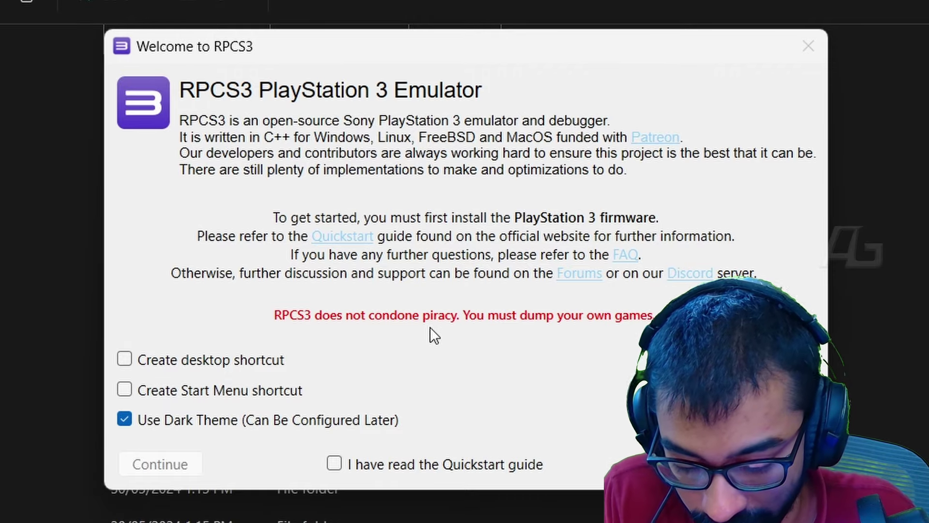
pyautogui.click(345, 462)
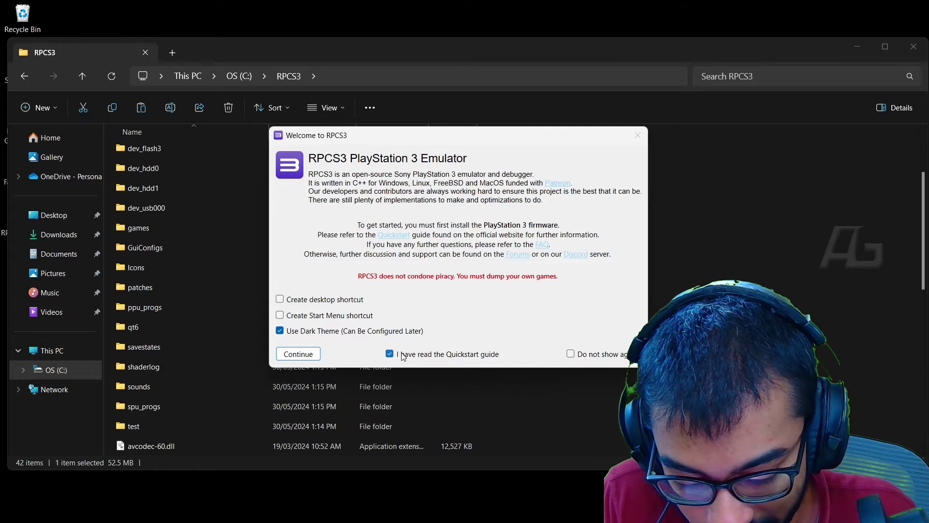
pyautogui.click(570, 354)
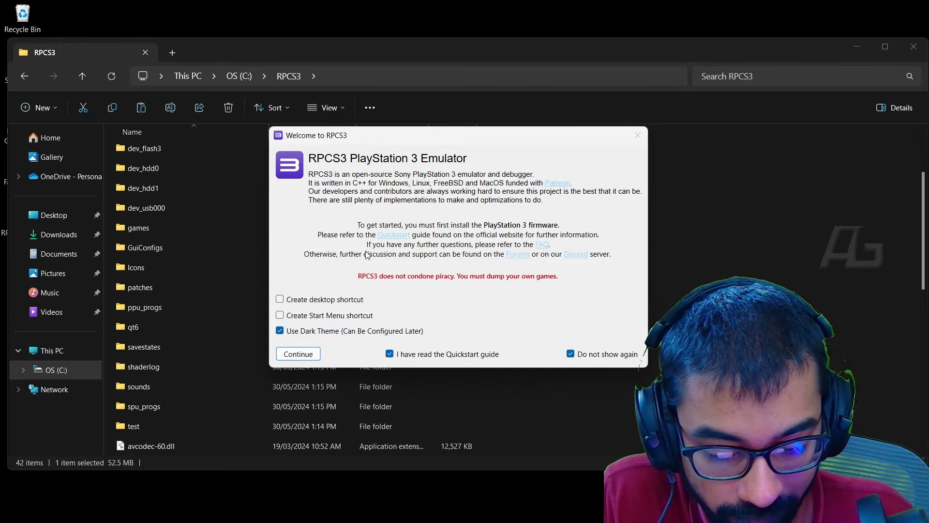
pyautogui.click(298, 355)
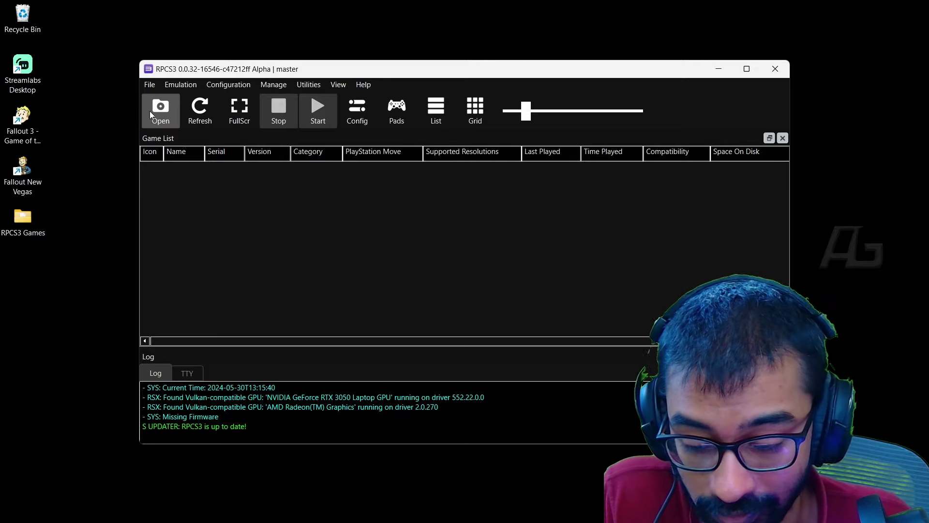
pyautogui.click(150, 85)
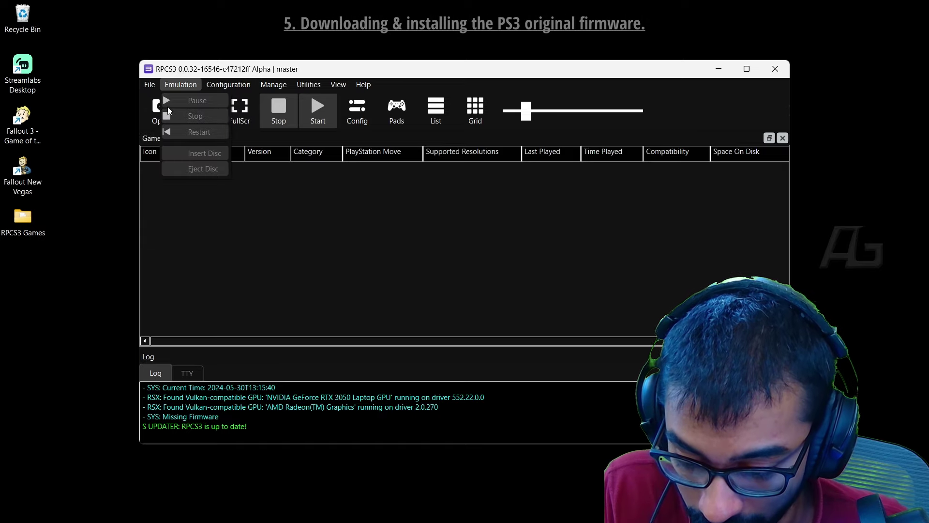
pyautogui.click(301, 242)
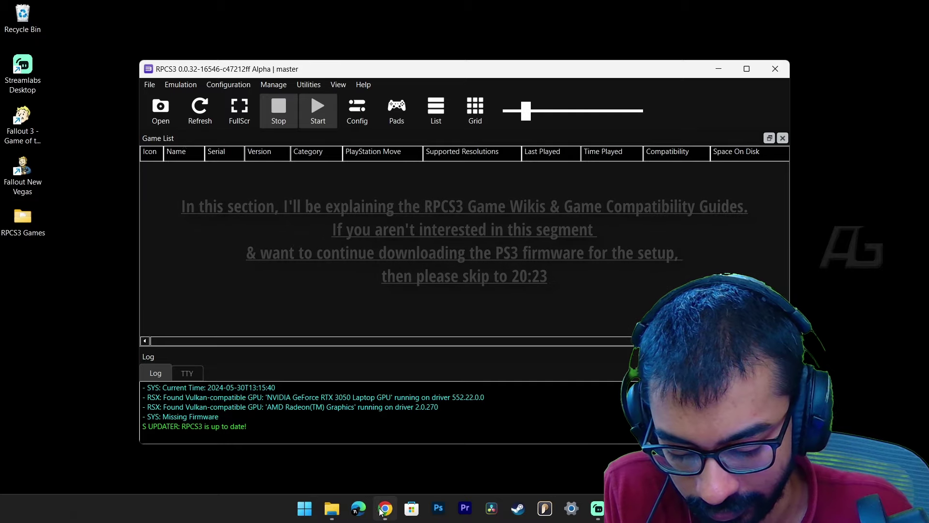
# - Switch to Chrome, search the web for "MEATL GEAR SOLID 4 RPCS3" in the empty tab and open the game's RPCS3 Wiki page
pyautogui.click(385, 508)
pyautogui.click(177, 12)
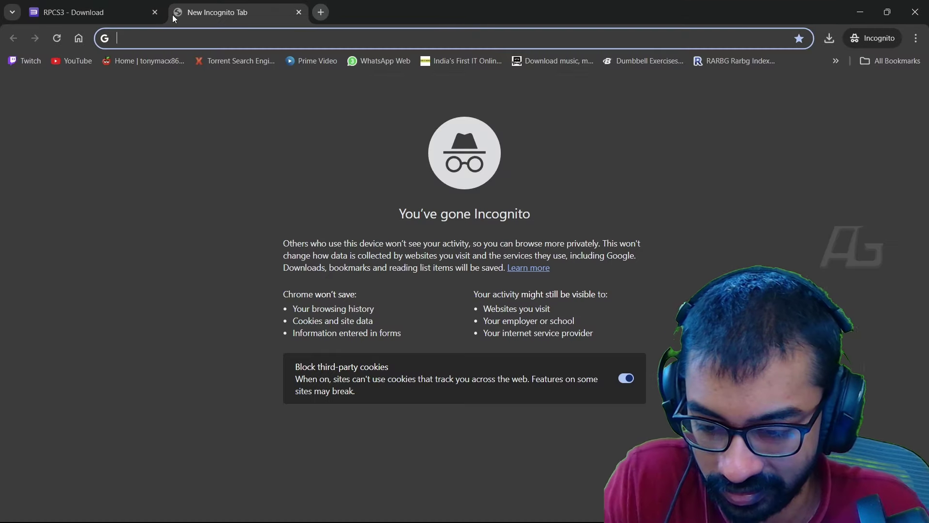
pyautogui.write('MEATL G')
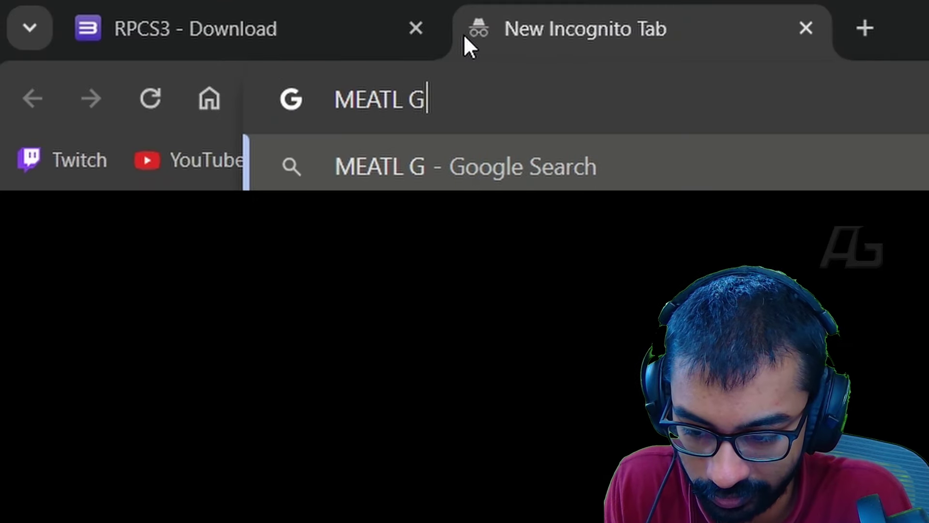
pyautogui.write('EA')
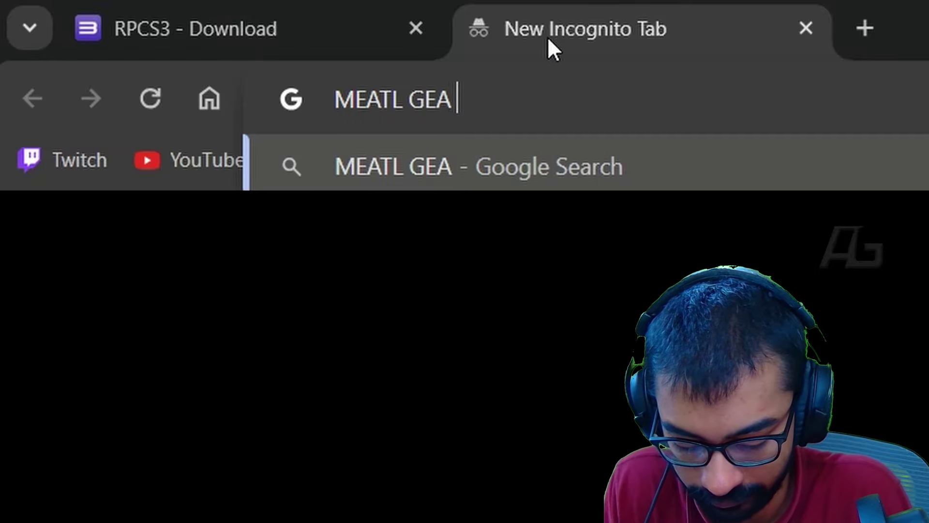
pyautogui.write('R SOLID RPCS3')
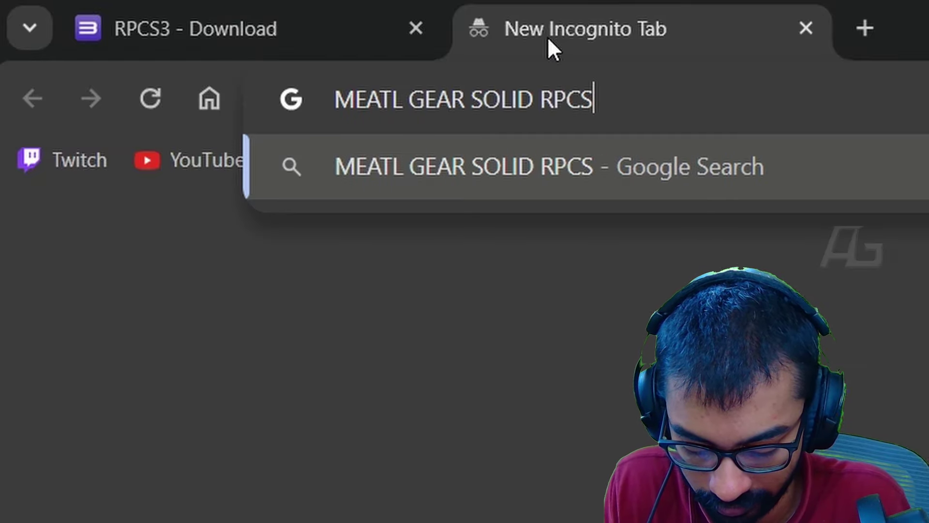
pyautogui.press('Left')
pyautogui.press('Left')
pyautogui.press('Left')
pyautogui.press('Left')
pyautogui.press('Left')
pyautogui.write('4')
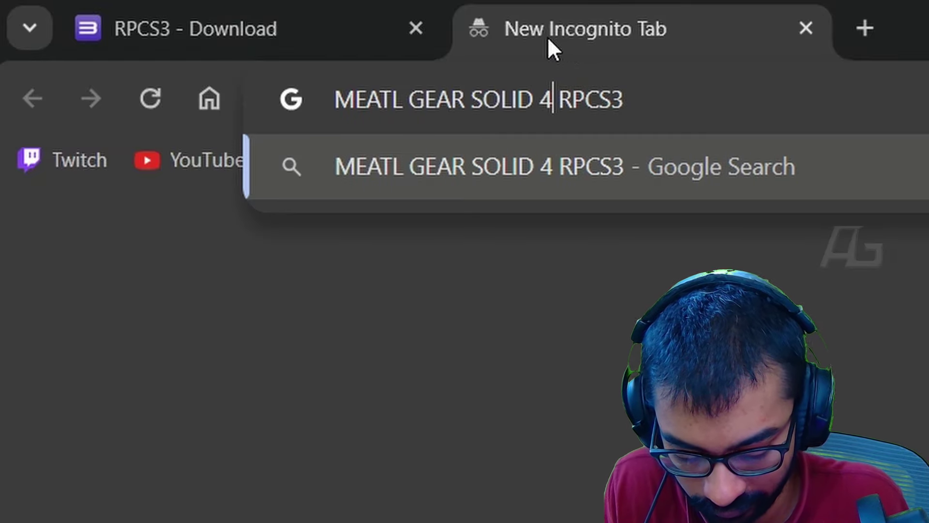
pyautogui.press('Return')
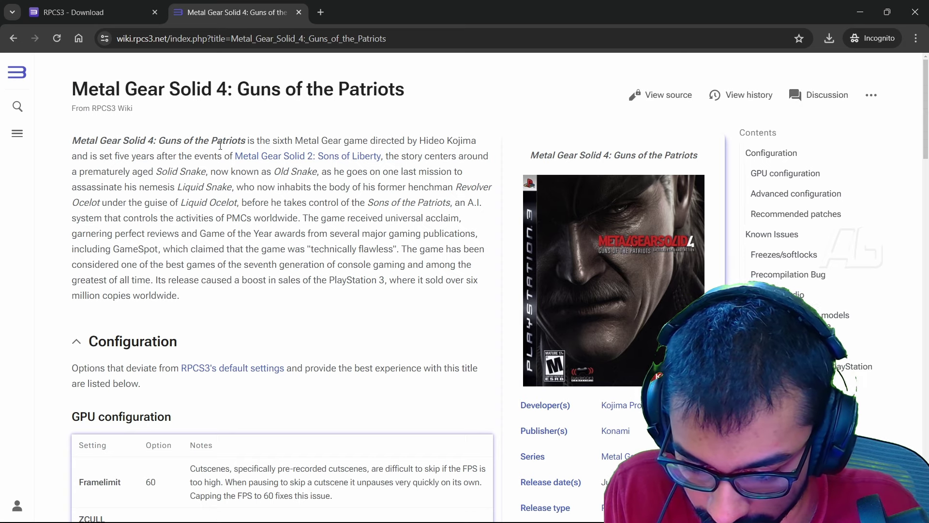
# - Examine the GPU configuration, advanced configuration and recommended patches on the Metal Gear Solid 4 wiki page
pyautogui.scroll(-4, 179, 111)
pyautogui.scroll(-3, 324, 120)
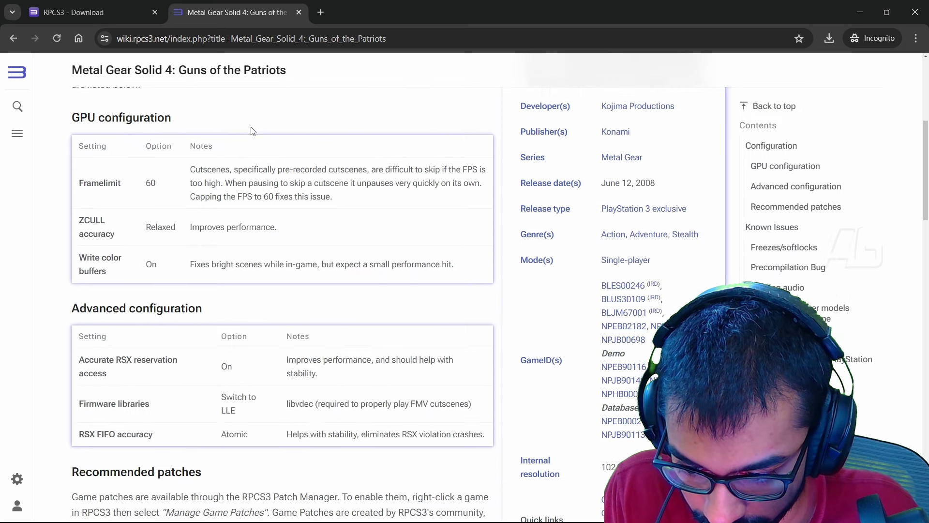
pyautogui.scroll(1, 322, 127)
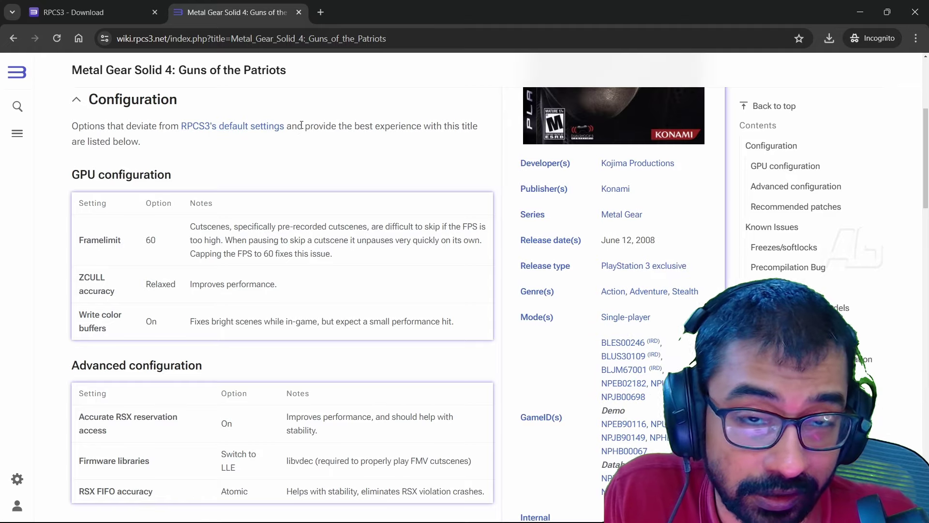
pyautogui.scroll(-1, 303, 127)
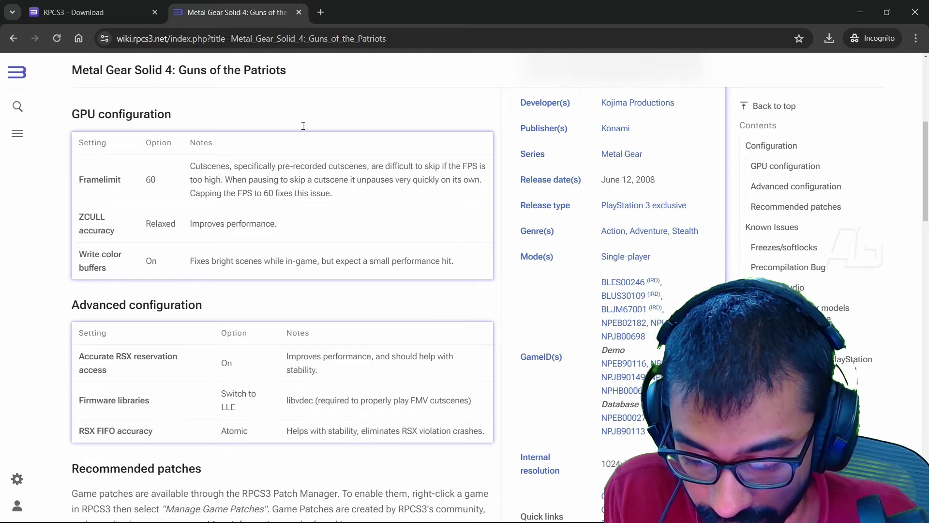
pyautogui.scroll(2, 303, 128)
pyautogui.scroll(-2, 203, 138)
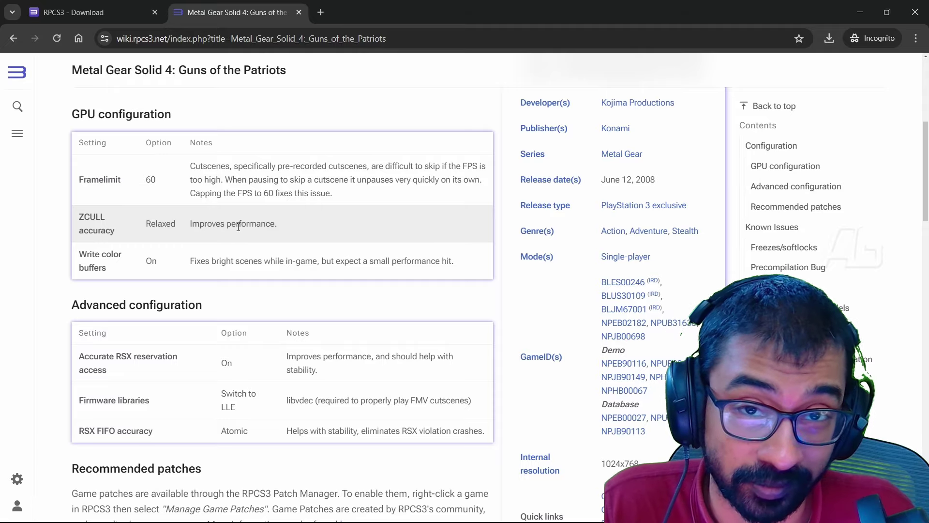
pyautogui.scroll(-1, 238, 226)
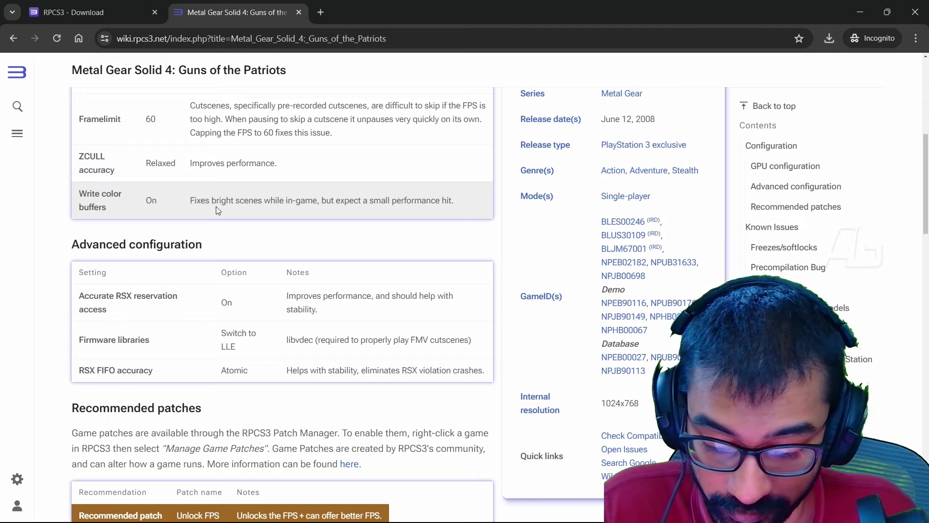
pyautogui.scroll(-3, 208, 285)
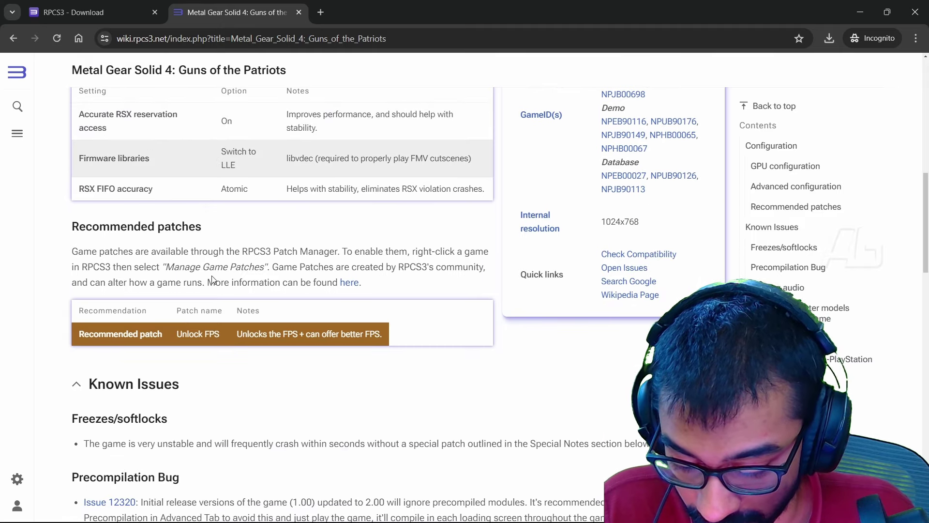
pyautogui.scroll(-1, 211, 279)
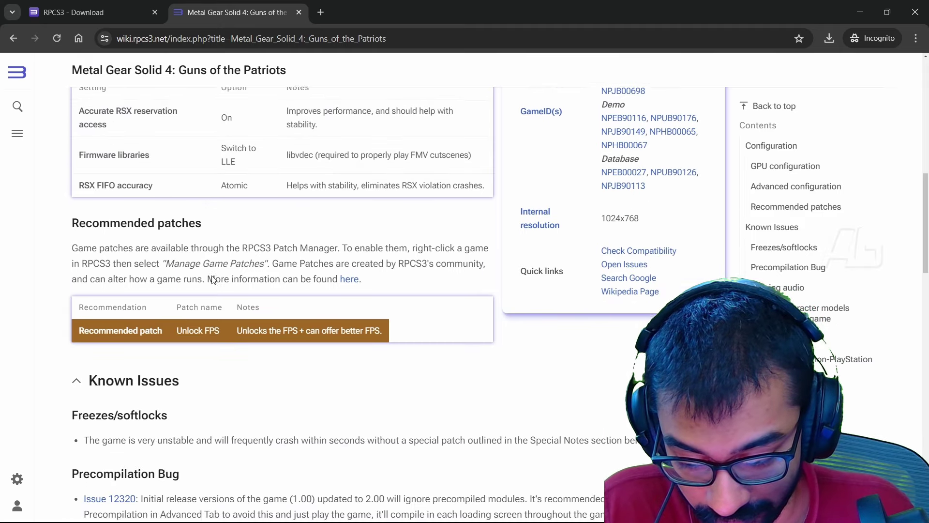
pyautogui.scroll(2, 213, 276)
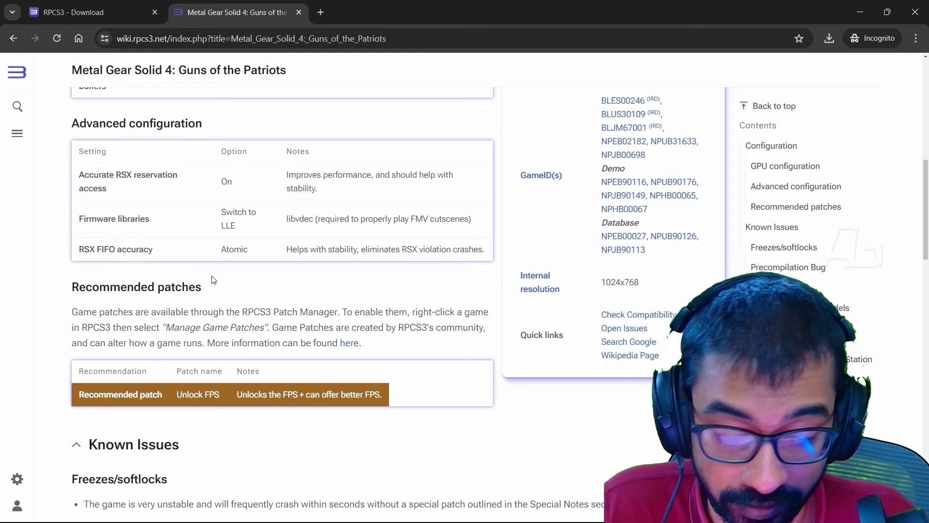
# - Open the forum search for game ID BLES00246 in a new tab, view the results and close the tab
pyautogui.scroll(4, 532, 237)
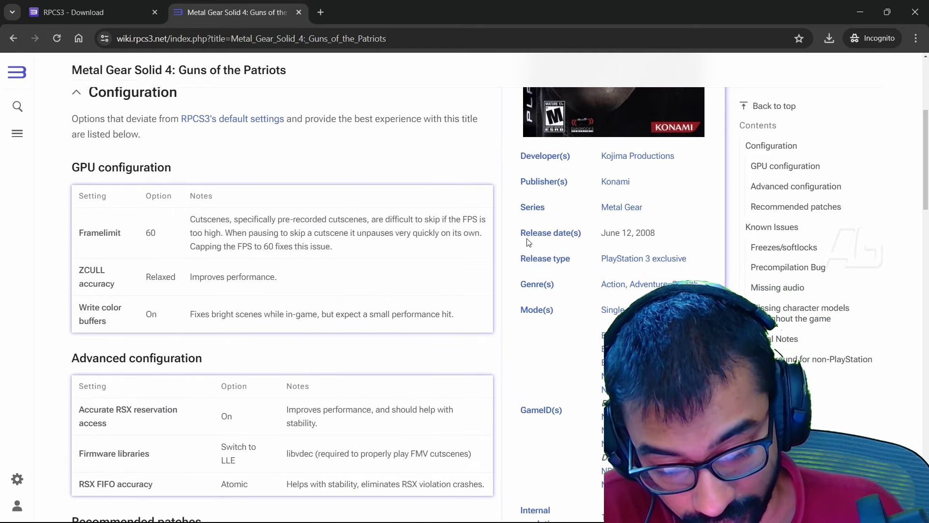
pyautogui.scroll(-3, 588, 269)
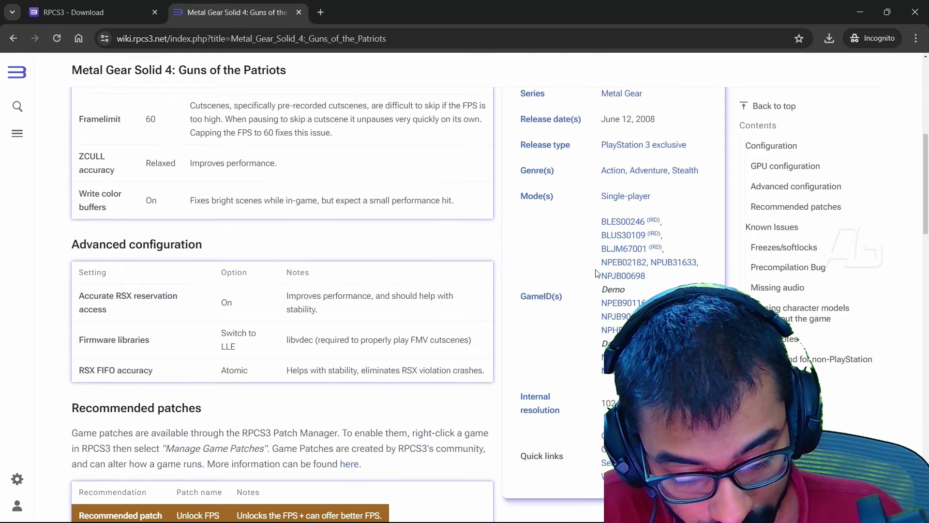
pyautogui.middleClick(617, 223)
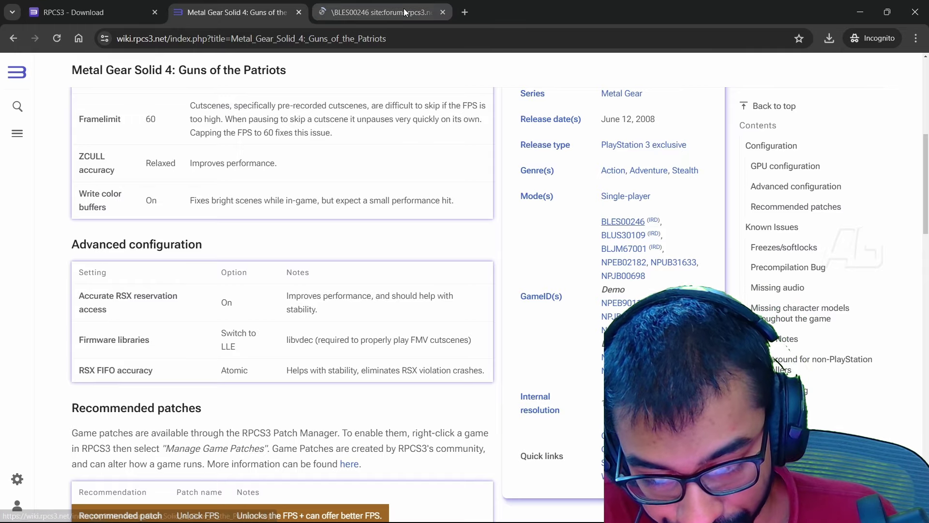
pyautogui.click(404, 8)
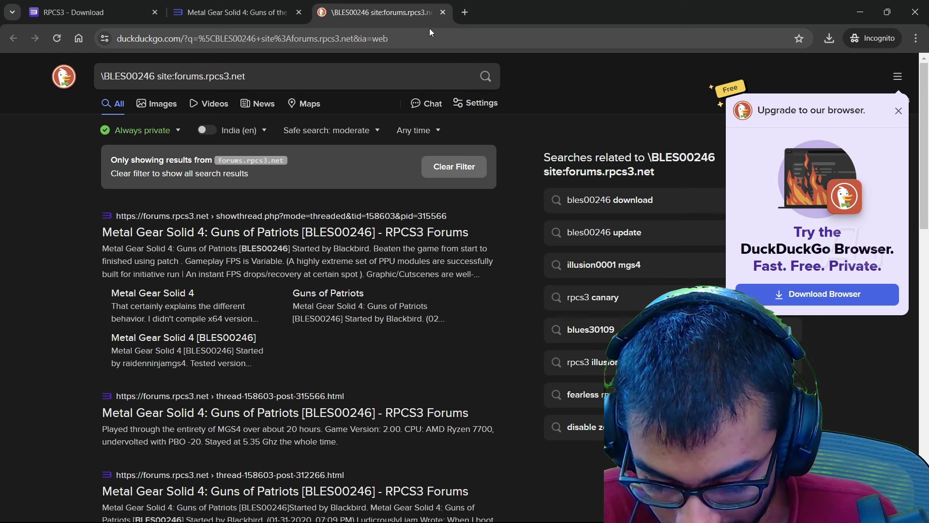
pyautogui.click(443, 12)
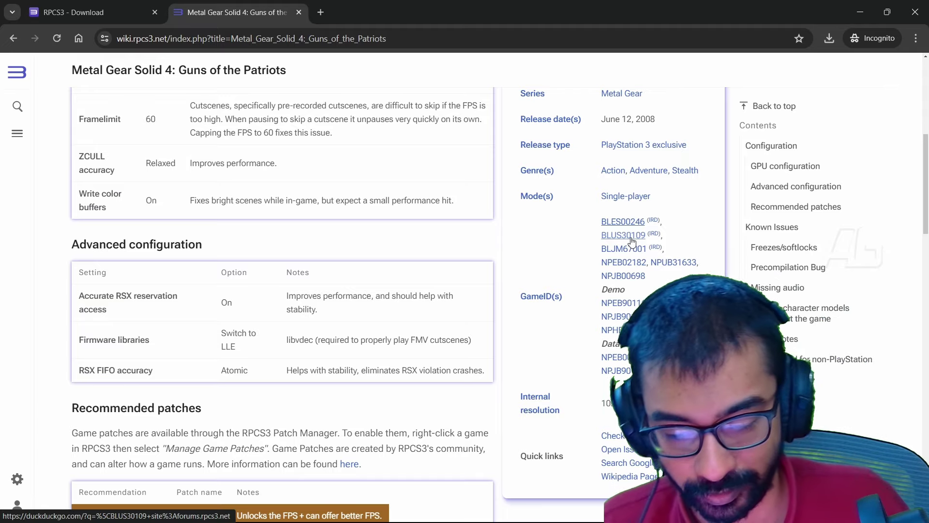
# - Return to the RPCS3 download page and open the site's game Compatibility list
pyautogui.click(72, 12)
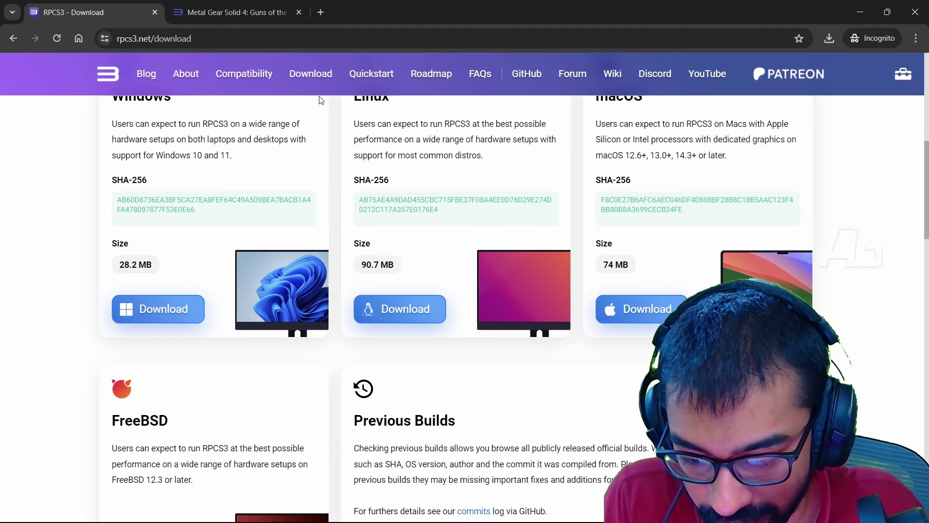
pyautogui.scroll(4, 241, 77)
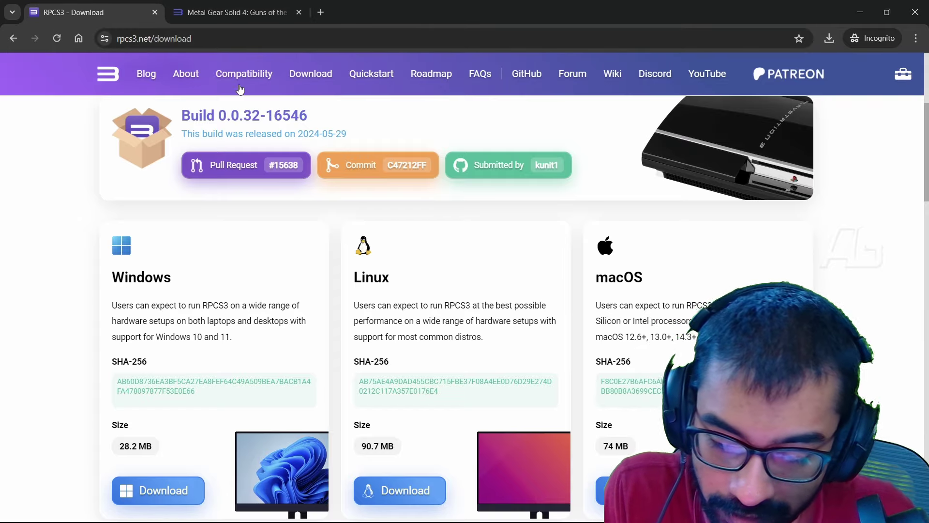
pyautogui.click(254, 91)
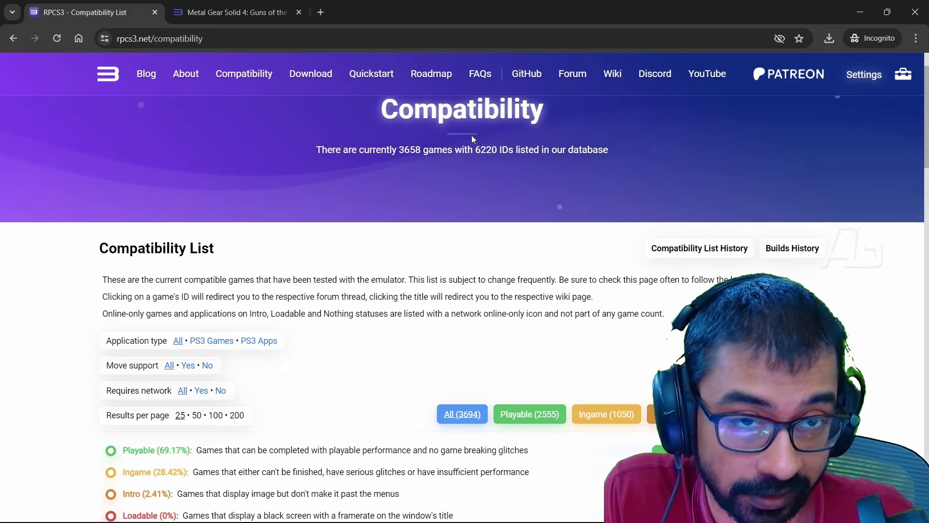
# - Review the compatibility status categories and filter the game list to titles starting with I
pyautogui.scroll(-1, 526, 173)
pyautogui.scroll(-4, 526, 173)
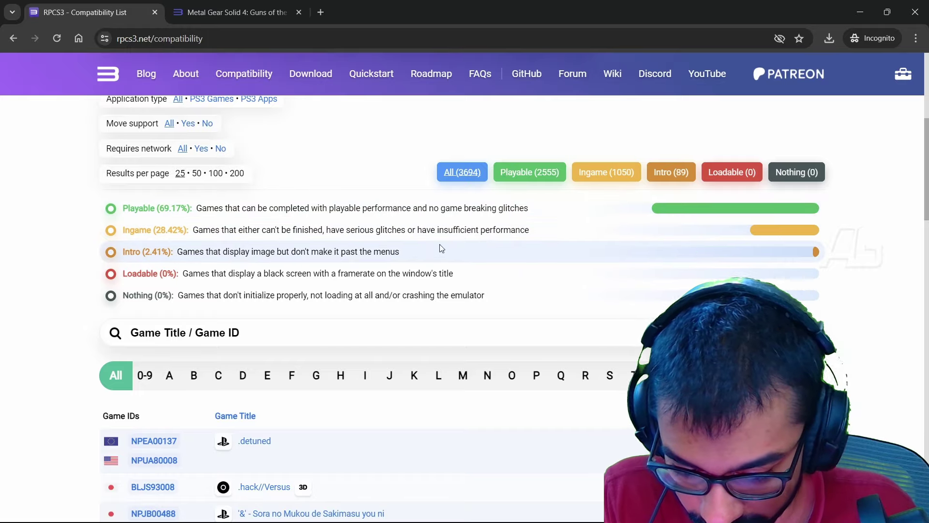
pyautogui.scroll(-5, 370, 257)
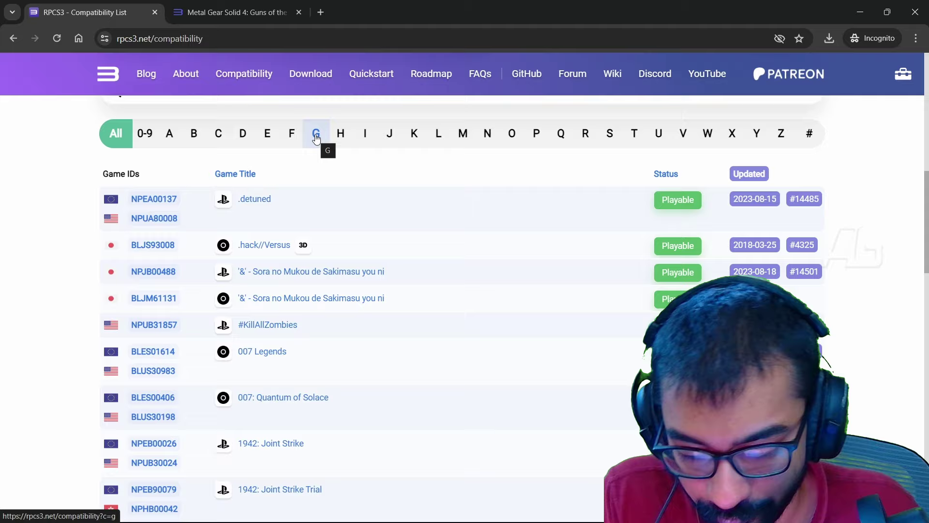
pyautogui.click(367, 137)
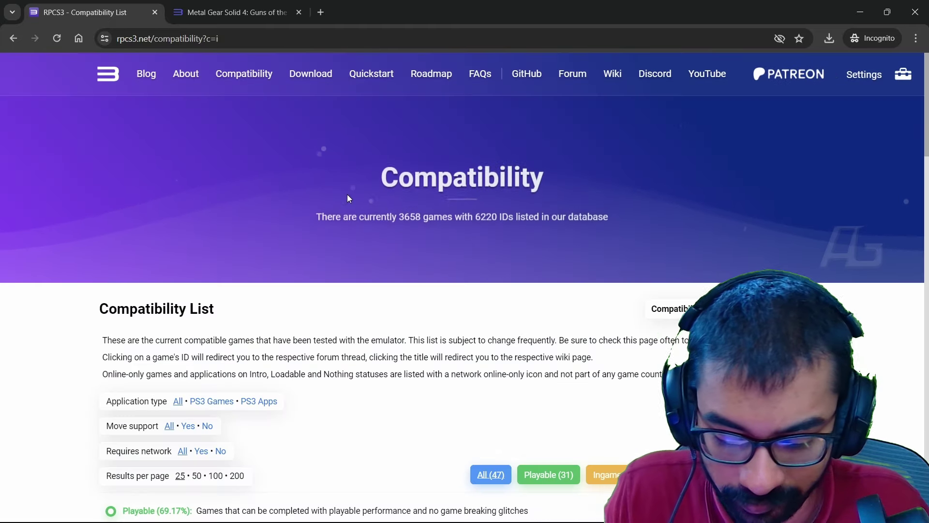
pyautogui.scroll(-8, 349, 196)
pyautogui.scroll(-1, 349, 202)
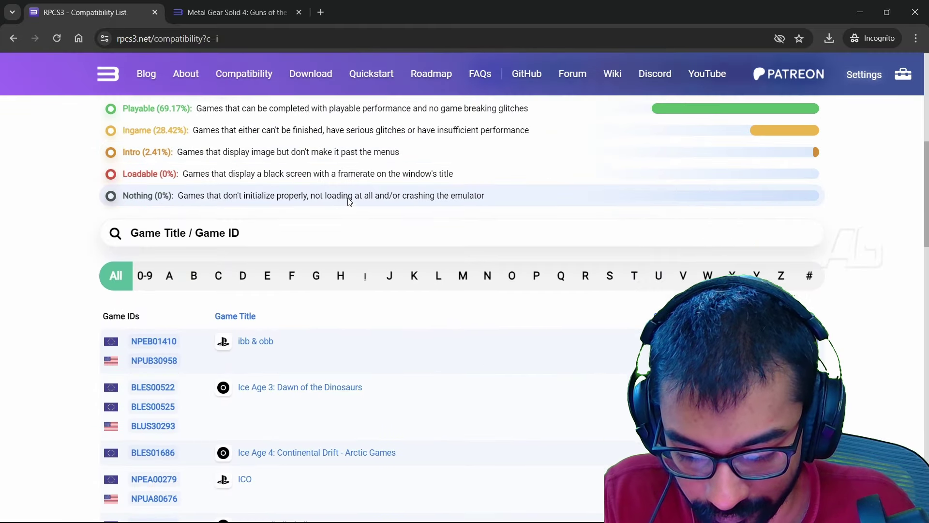
# - Search the compatibility list for "INFAMOUS" and open the first inFamous entry's wiki page in a new tab
pyautogui.click(322, 212)
pyautogui.write('INFAMOUS')
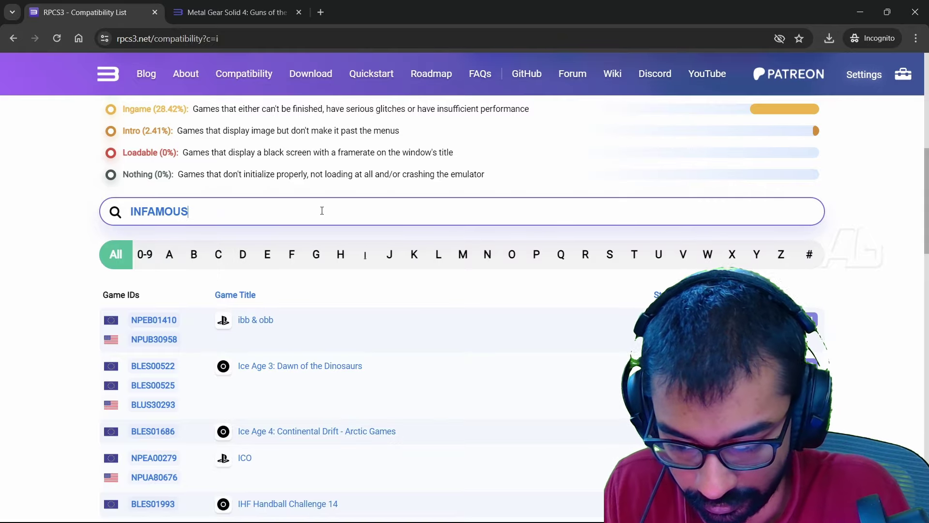
pyautogui.press('Return')
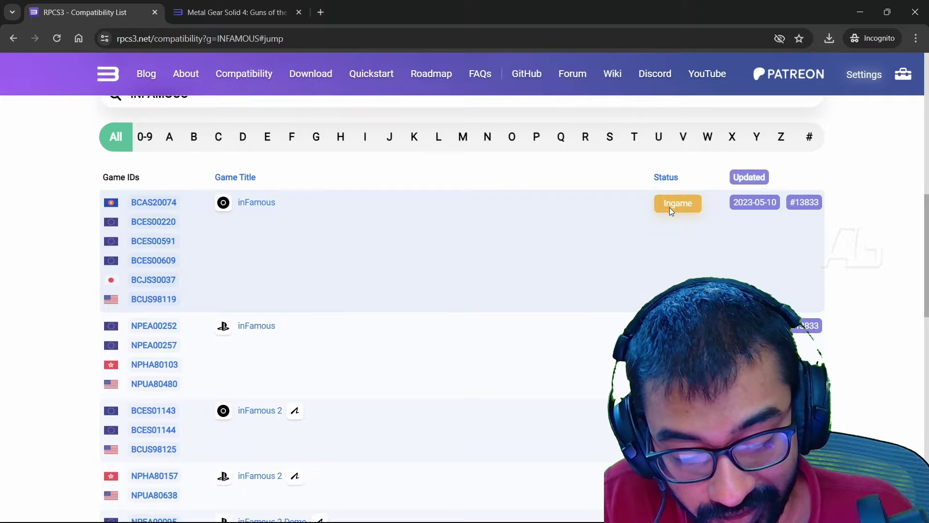
pyautogui.moveTo(670, 208); pyautogui.dragTo(665, 207)
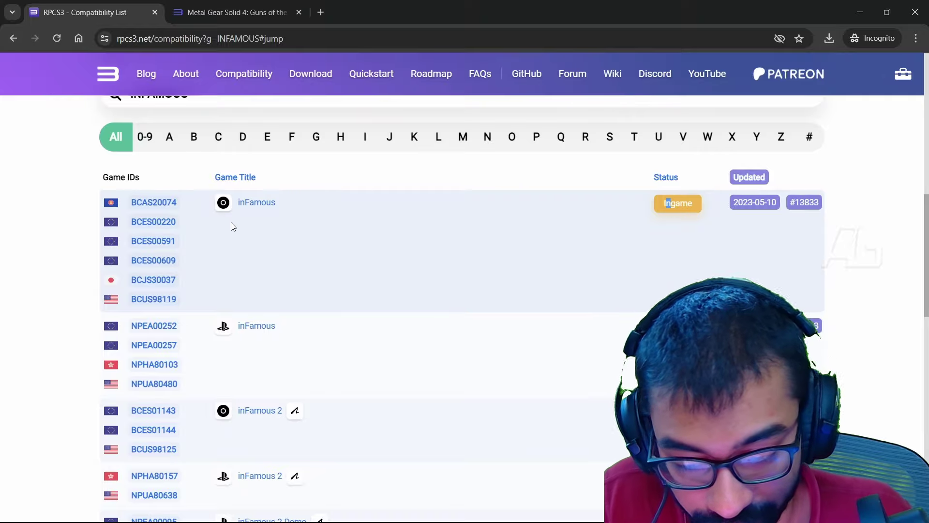
pyautogui.middleClick(253, 208)
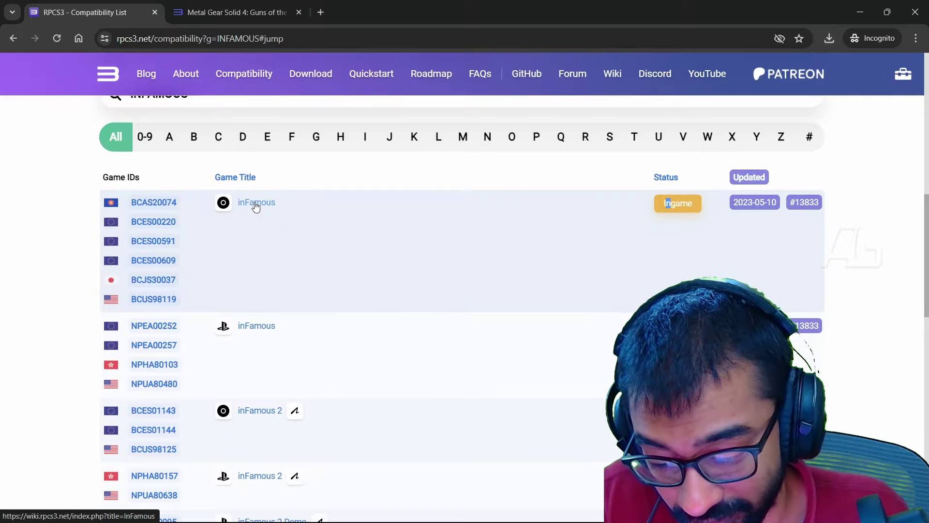
pyautogui.click(225, 10)
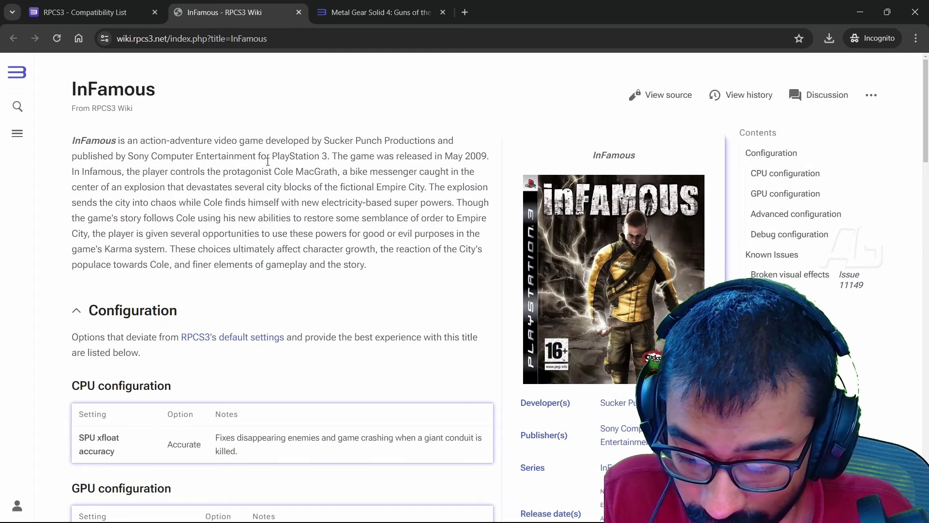
# - Examine the CPU, GPU, advanced and debug configuration and known issues on the InFamous wiki page
pyautogui.scroll(-4, 268, 161)
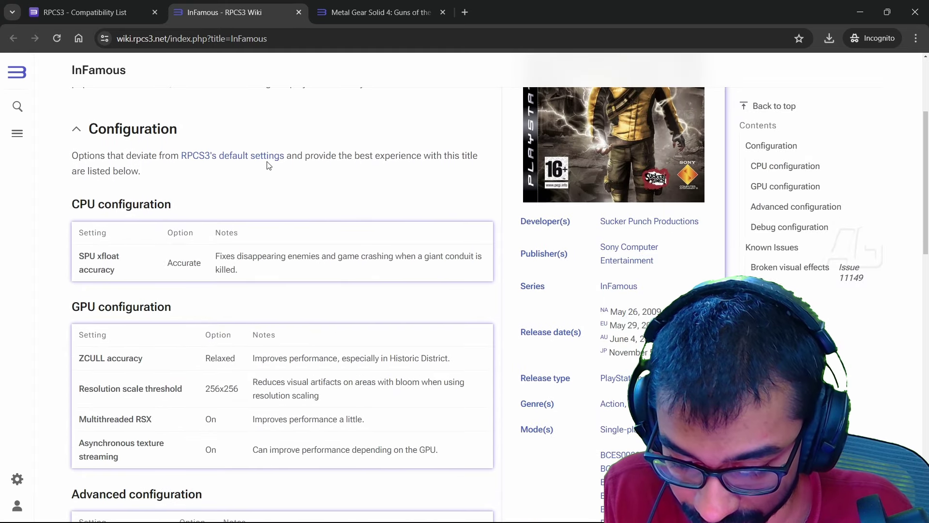
pyautogui.scroll(3, 267, 162)
pyautogui.scroll(-5, 271, 171)
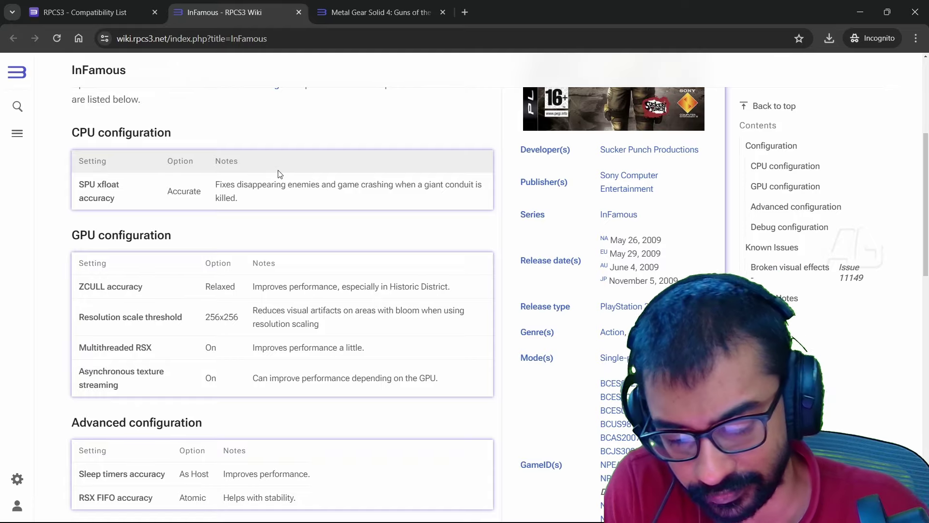
pyautogui.scroll(-2, 278, 174)
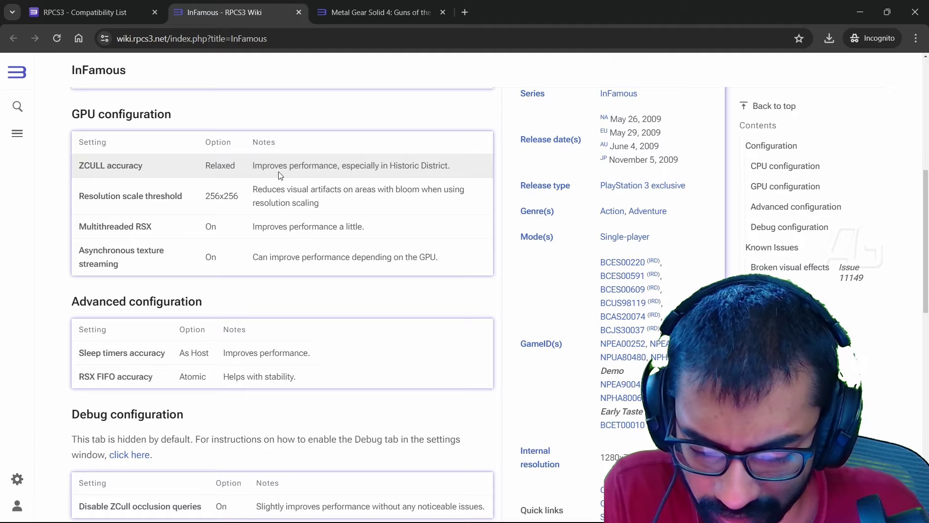
pyautogui.scroll(-1, 280, 176)
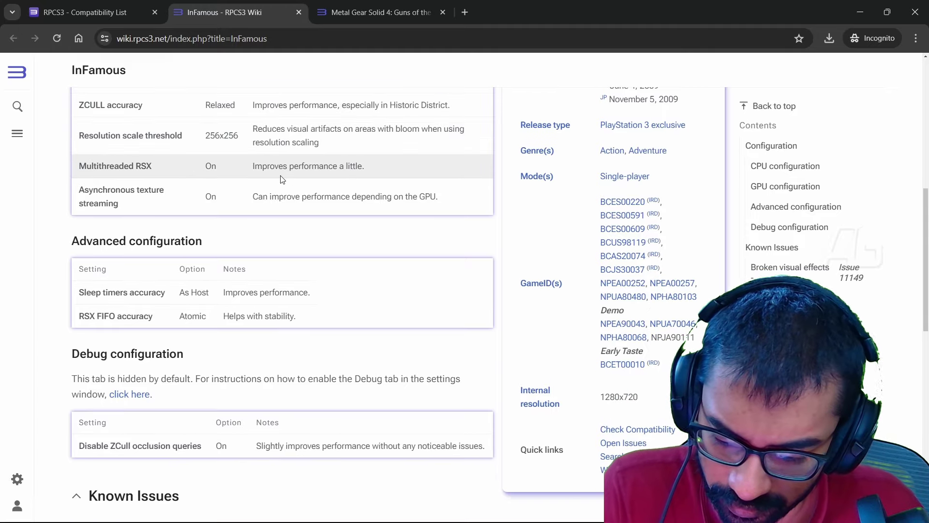
pyautogui.scroll(1, 249, 192)
pyautogui.scroll(-4, 191, 204)
pyautogui.scroll(5, 174, 195)
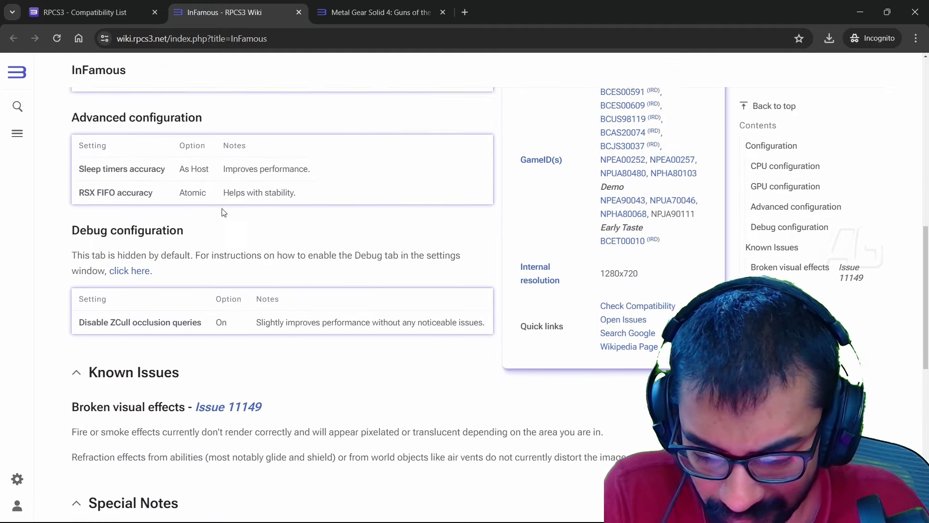
pyautogui.scroll(2, 173, 194)
pyautogui.scroll(-4, 141, 210)
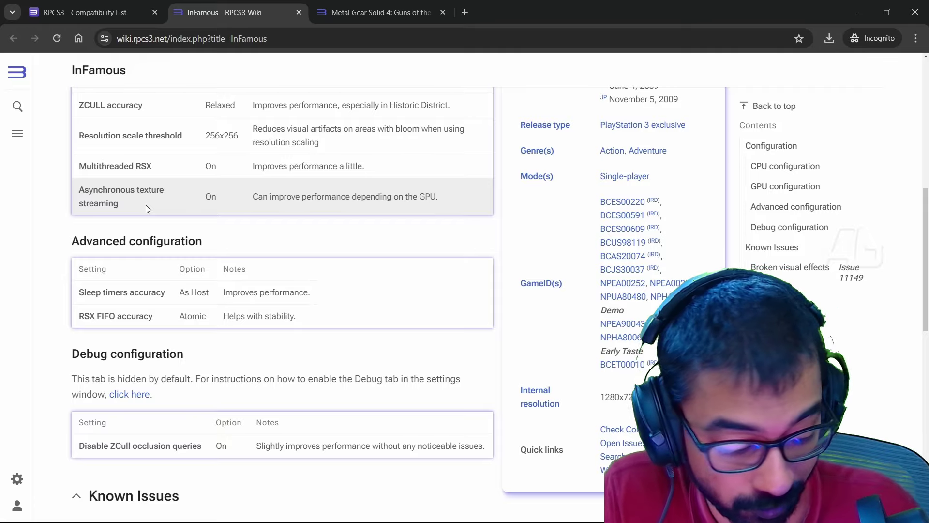
# - Return to the compatibility list, show the first inFamous entry's available updates and review the search results and status categories
pyautogui.click(96, 5)
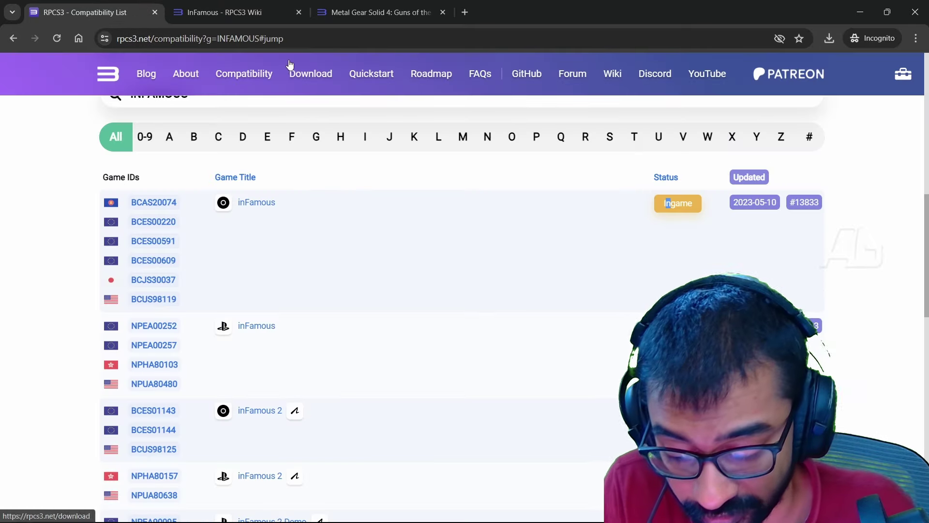
pyautogui.scroll(-1, 562, 174)
pyautogui.click(678, 141)
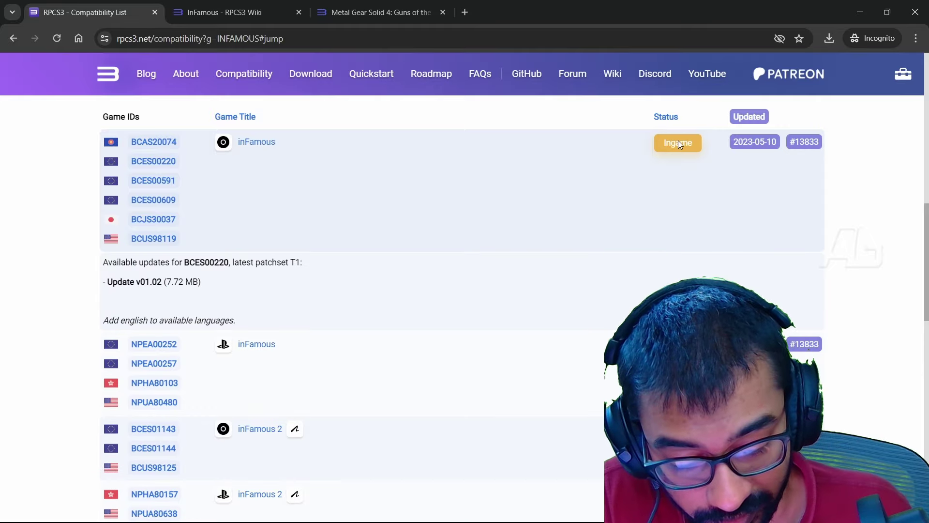
pyautogui.scroll(-9, 674, 151)
pyautogui.scroll(10, 674, 151)
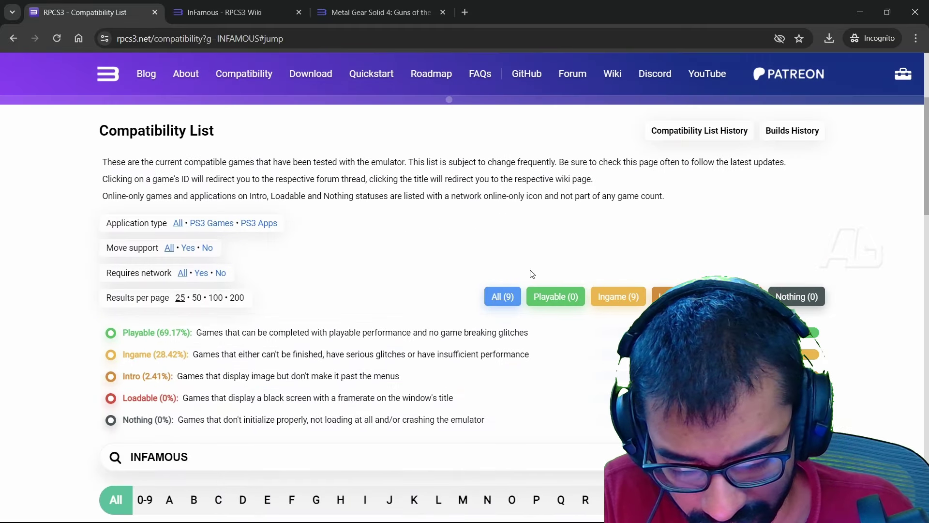
pyautogui.scroll(-2, 533, 276)
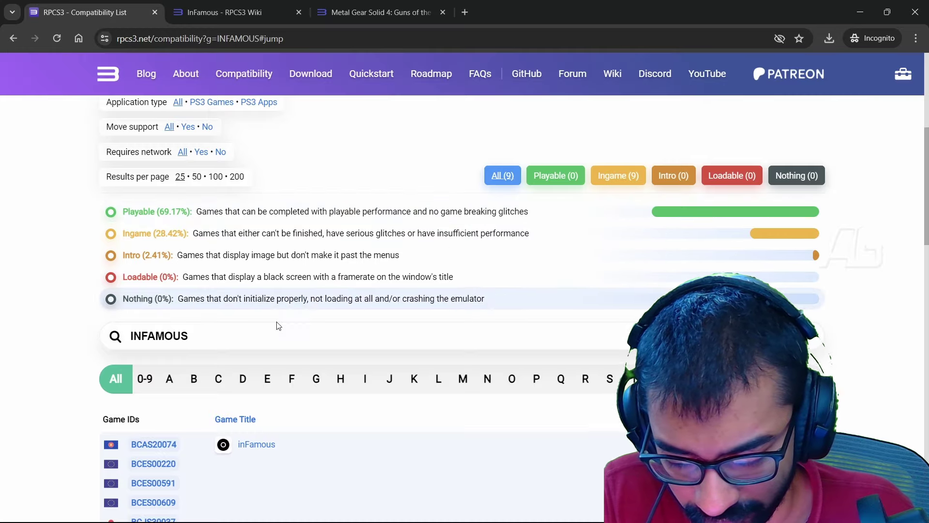
# - Clear the INFAMOUS search and filter the compatibility list to Playable games
pyautogui.click(248, 339)
pyautogui.press('BackSpace')
pyautogui.press('BackSpace')
pyautogui.press('BackSpace')
pyautogui.press('BackSpace')
pyautogui.press('BackSpace')
pyautogui.press('BackSpace')
pyautogui.press('BackSpace')
pyautogui.press('BackSpace')
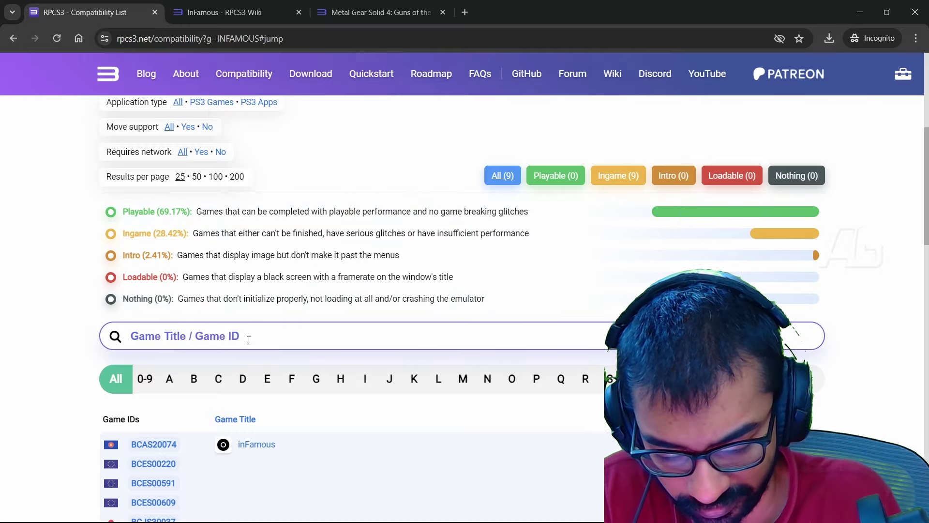
pyautogui.press('Return')
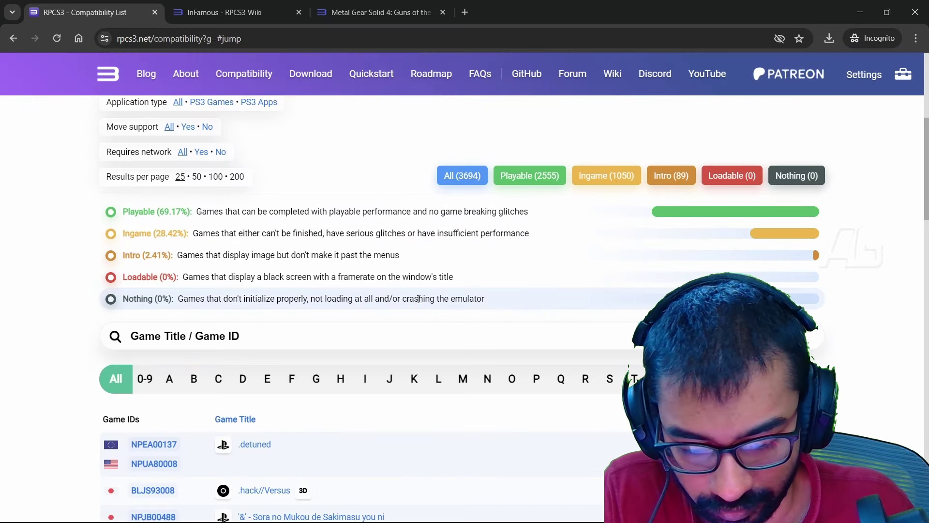
pyautogui.click(536, 178)
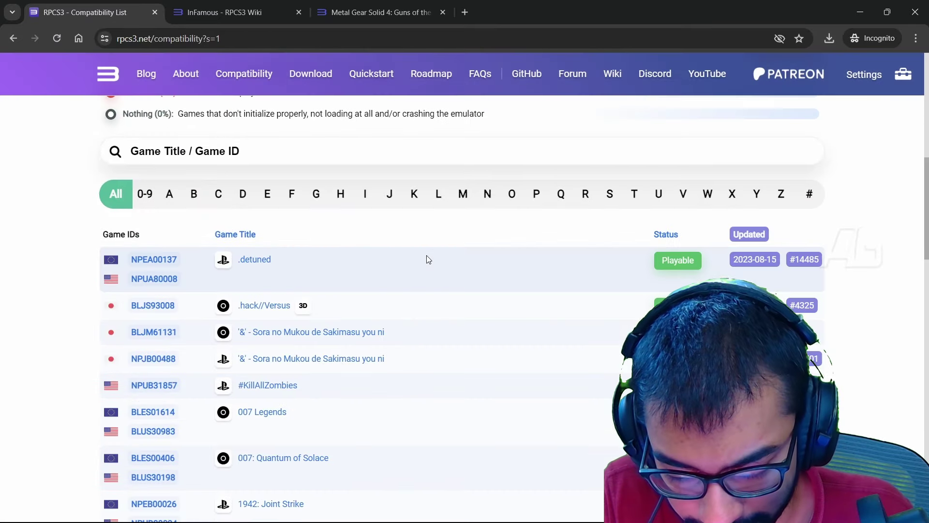
# - Find 007: Quantum of Solace among the playable games and open its wiki page in a new tab
pyautogui.scroll(-2, 428, 259)
pyautogui.scroll(-5, 428, 258)
pyautogui.scroll(4, 426, 257)
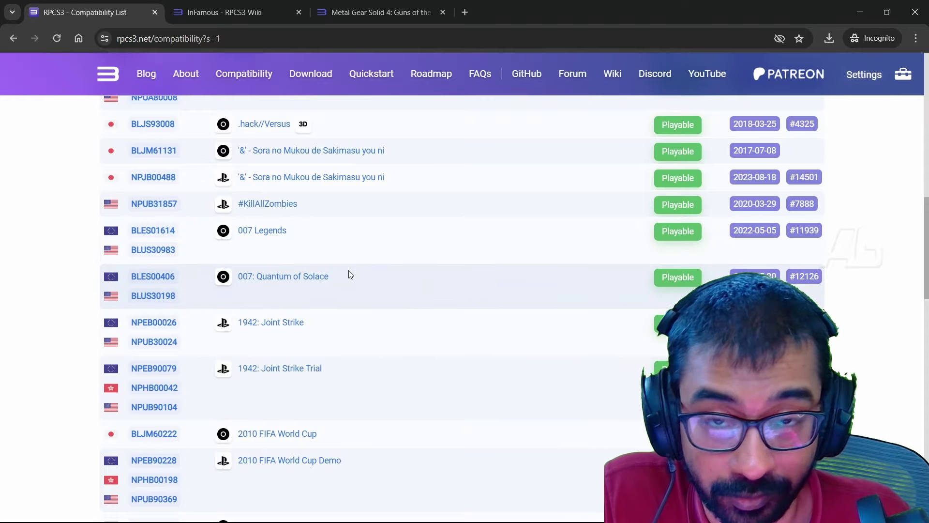
pyautogui.middleClick(322, 281)
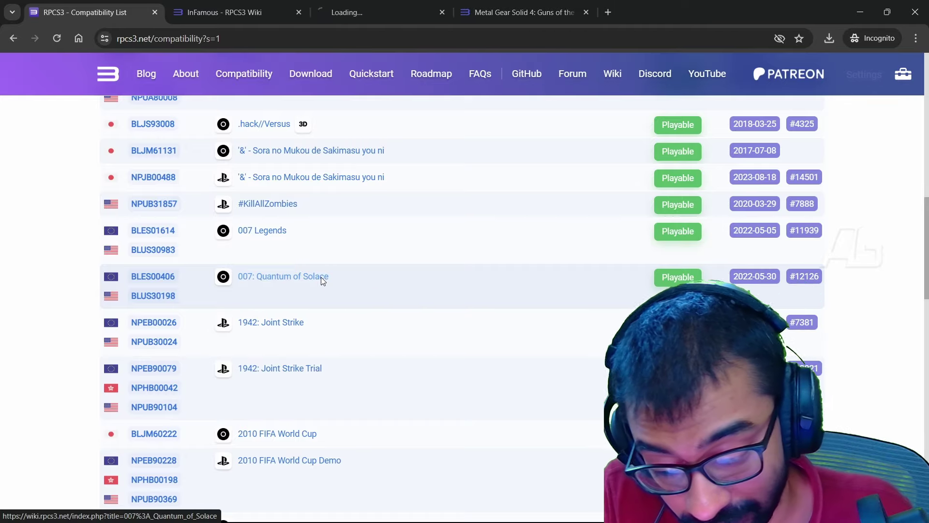
pyautogui.click(380, 10)
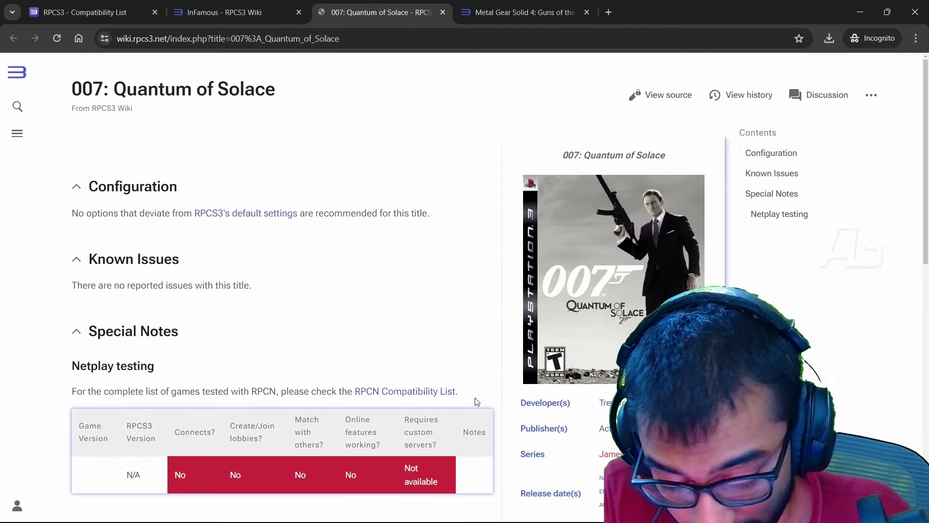
# - Examine the configuration, known issues and netplay testing sections on the 007: Quantum of Solace wiki page
pyautogui.scroll(-3, 224, 222)
pyautogui.scroll(-3, 224, 221)
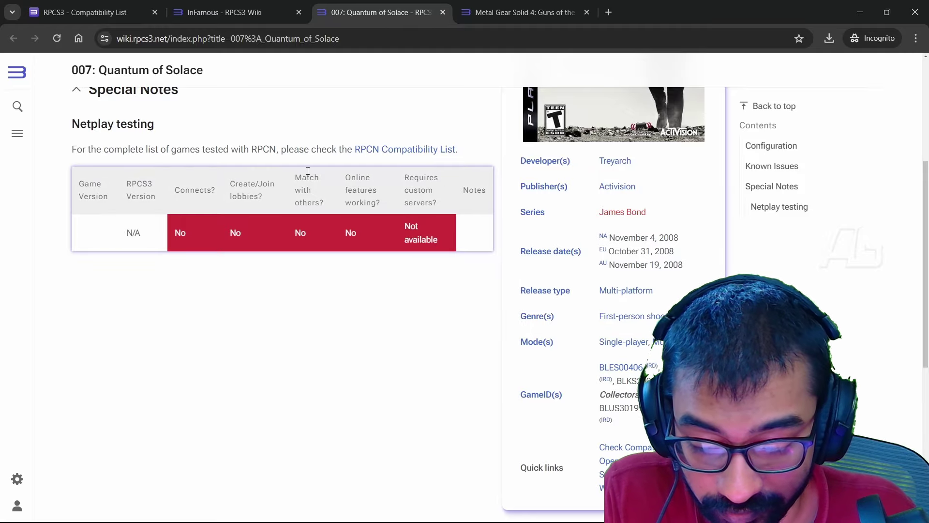
pyautogui.scroll(-3, 358, 176)
pyautogui.scroll(2, 290, 175)
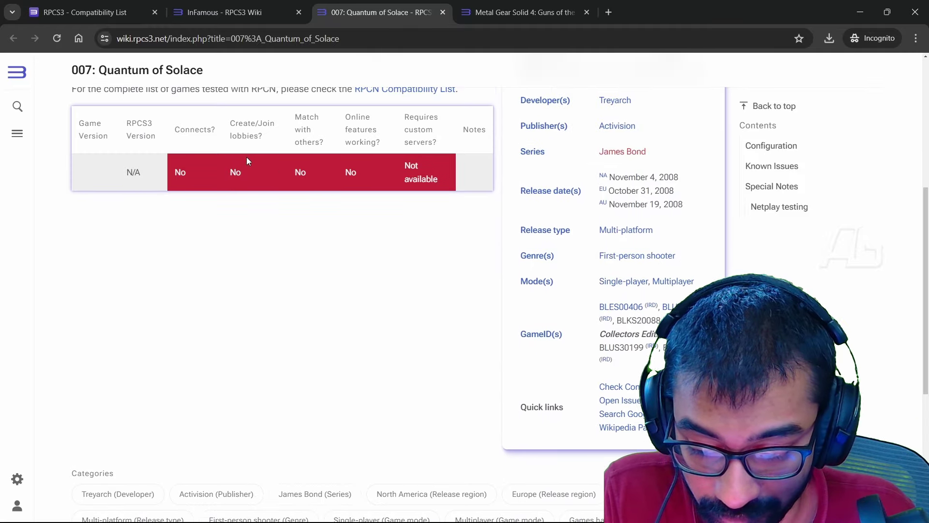
pyautogui.scroll(-3, 290, 164)
pyautogui.scroll(3, 314, 166)
pyautogui.scroll(1, 289, 167)
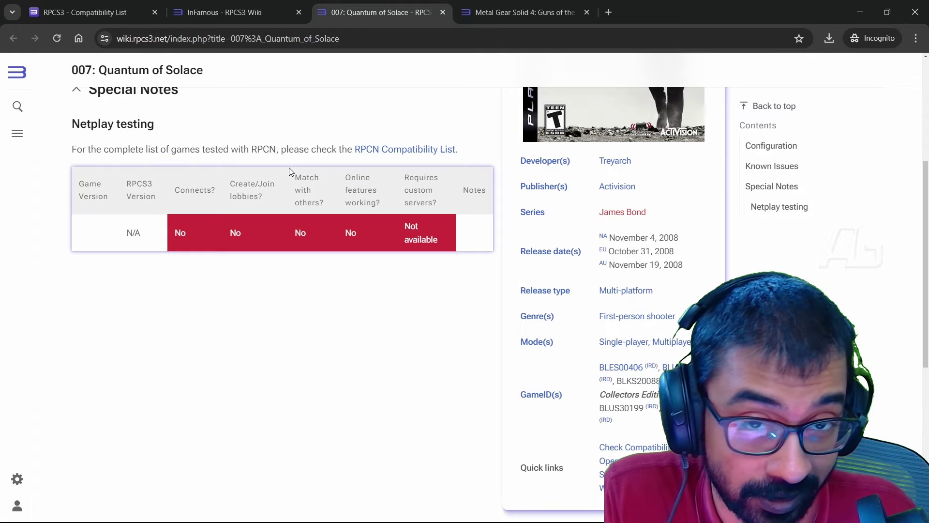
pyautogui.scroll(-6, 289, 170)
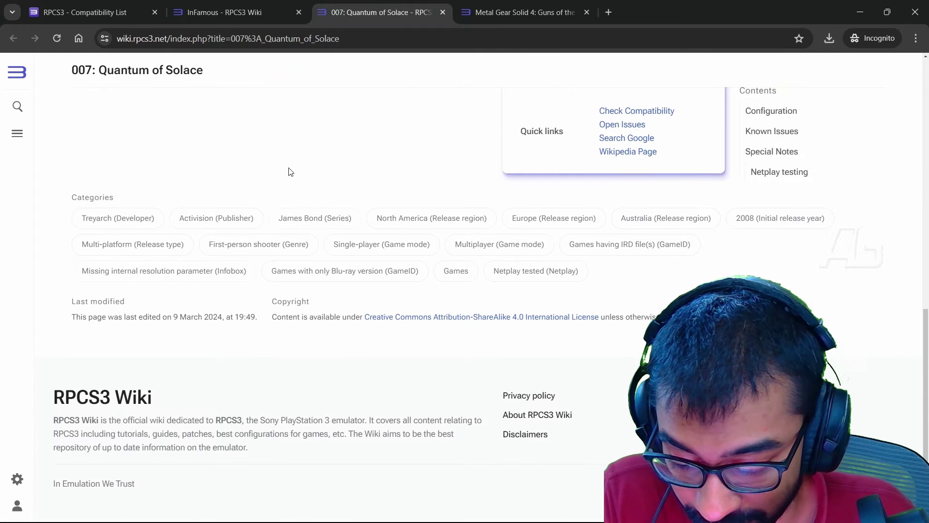
pyautogui.scroll(9, 290, 172)
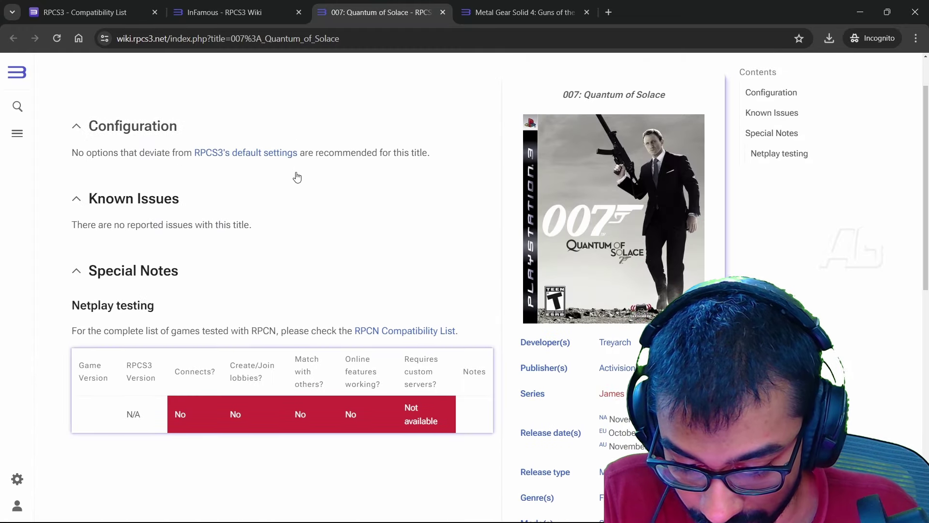
pyautogui.scroll(1, 193, 149)
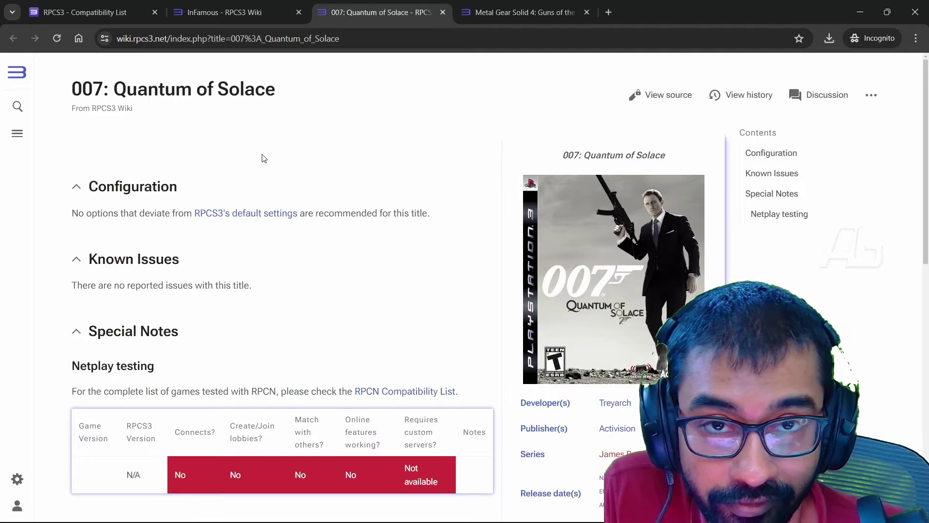
# - Return to the compatibility list and open page 4 of the Playable games
pyautogui.click(223, 12)
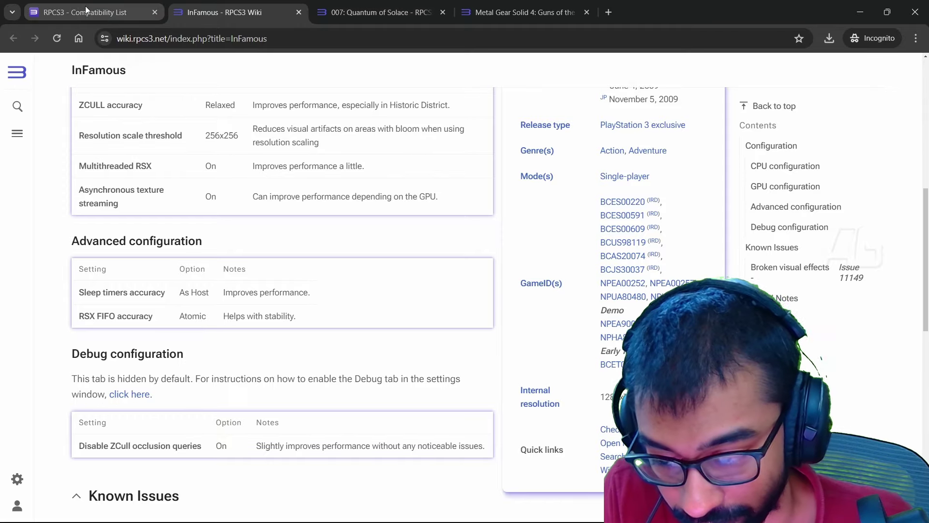
pyautogui.click(85, 11)
pyautogui.scroll(-15, 380, 193)
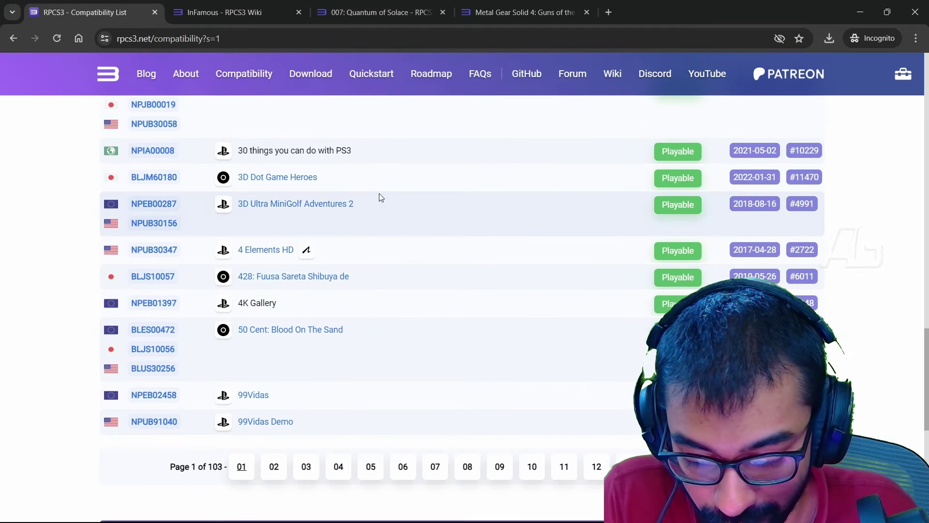
pyautogui.click(339, 346)
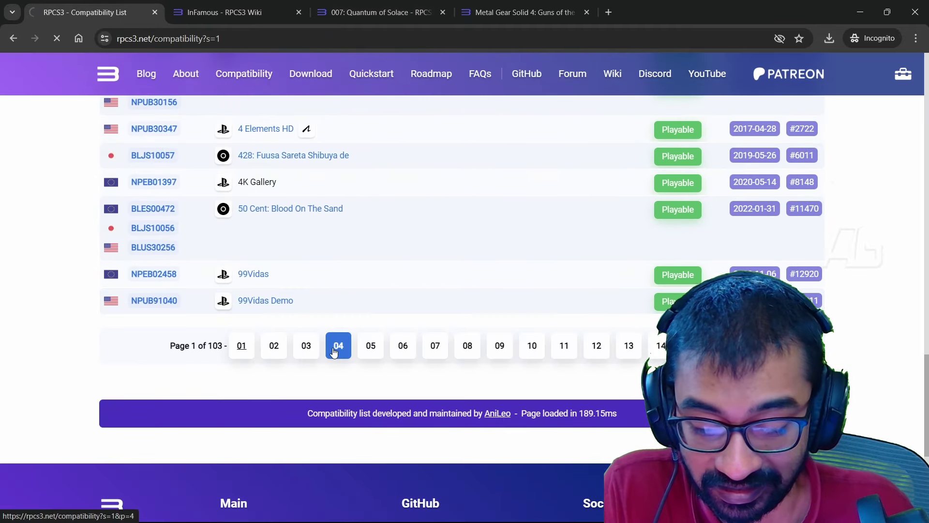
pyautogui.scroll(-10, 339, 250)
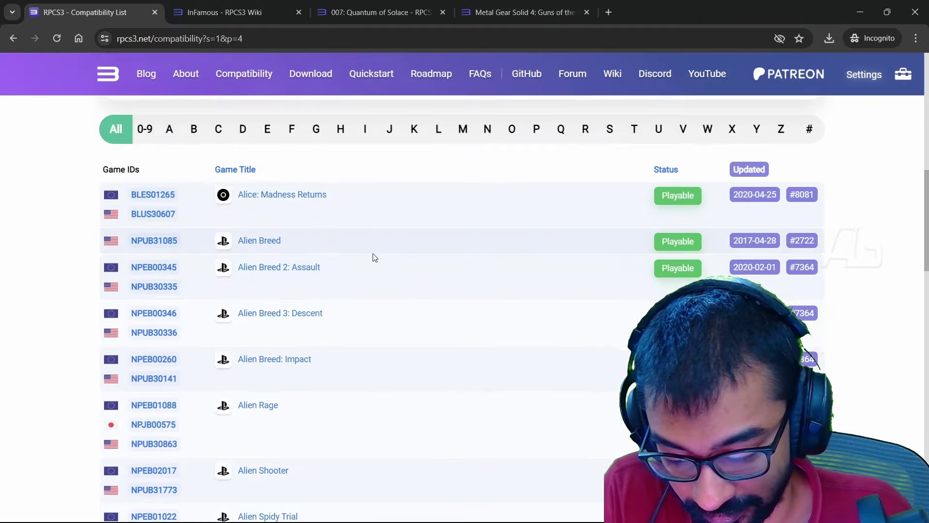
# - Look through page 4 of the Playable games and search the compatibility list for "god of war"
pyautogui.scroll(-18, 341, 244)
pyautogui.scroll(14, 347, 243)
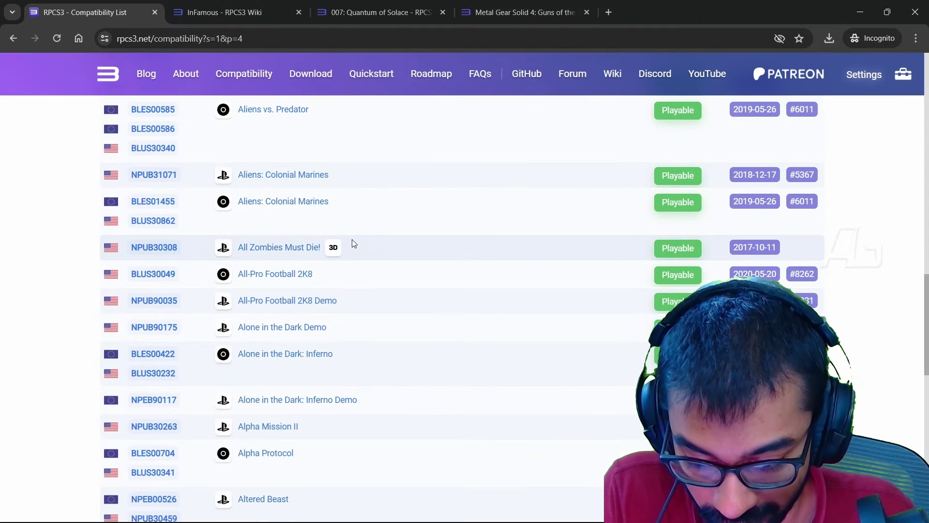
pyautogui.scroll(-1, 349, 243)
pyautogui.scroll(-1, 349, 244)
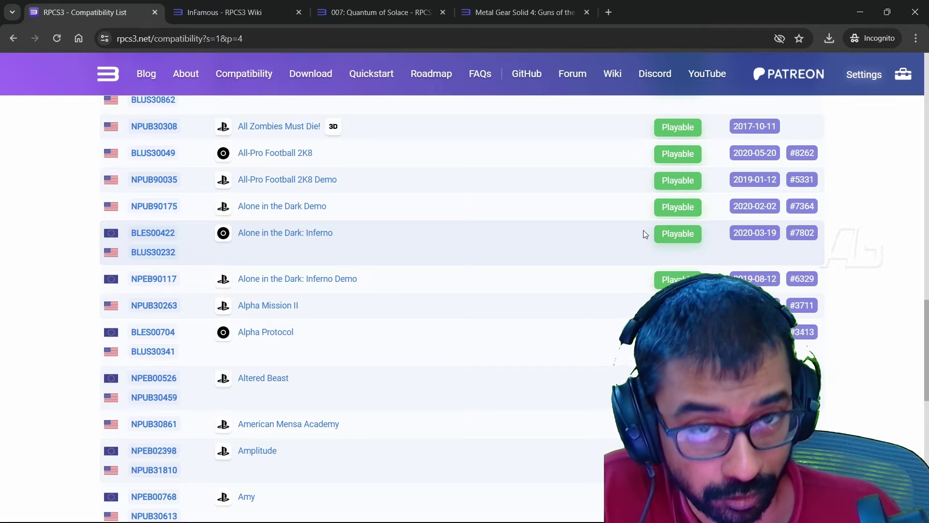
pyautogui.scroll(7, 566, 242)
pyautogui.scroll(9, 566, 242)
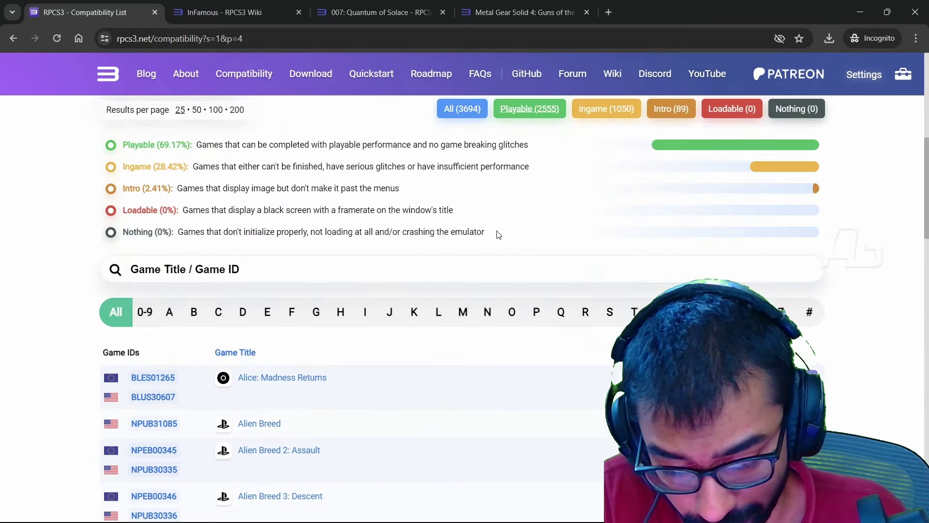
pyautogui.click(429, 271)
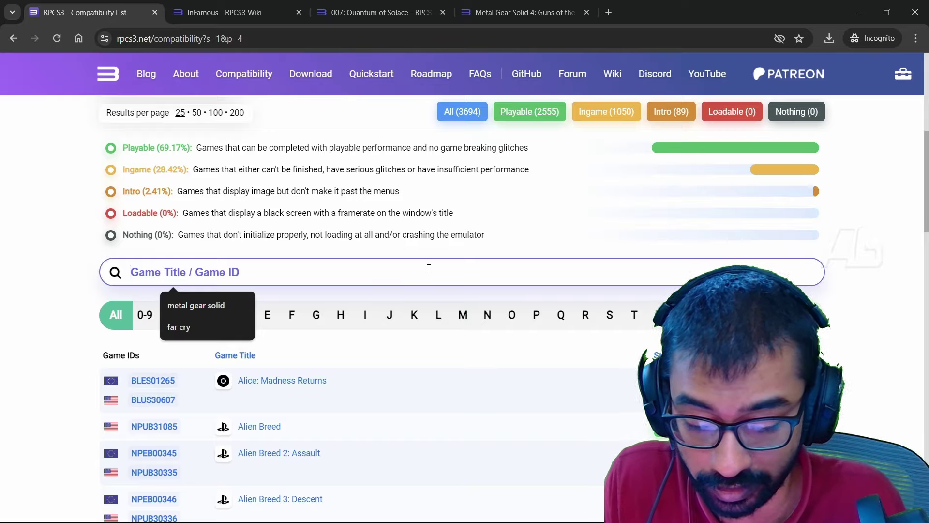
pyautogui.write('god of wr')
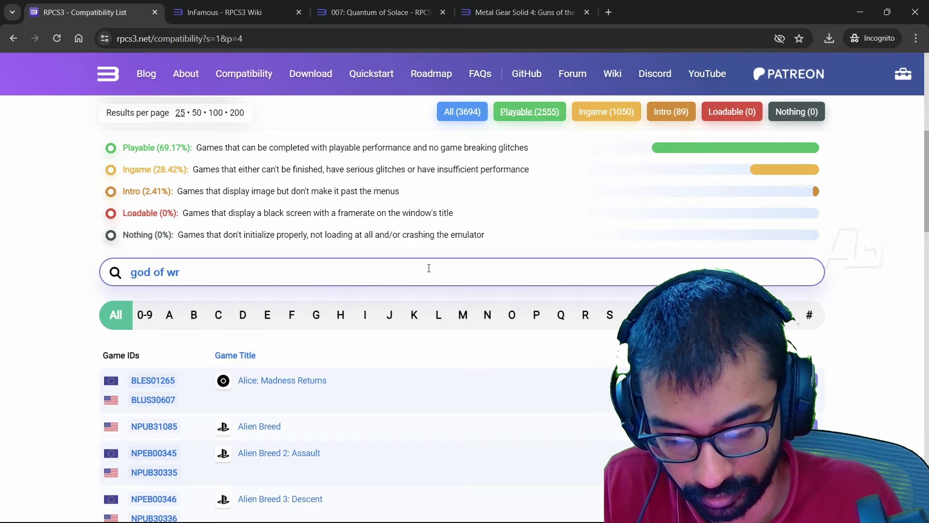
pyautogui.press('BackSpace')
pyautogui.write('ar')
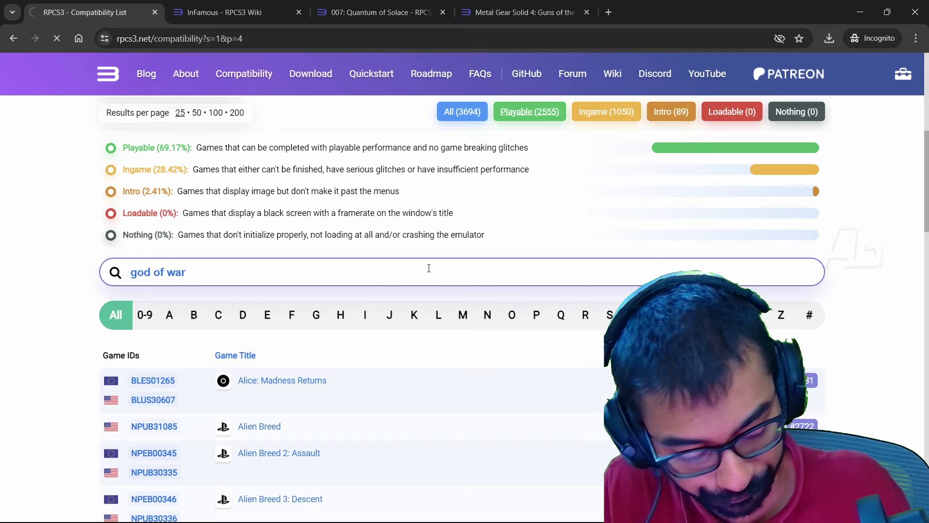
pyautogui.press('Return')
# - Examine the game IDs, regional versions and compatibility statuses of the God of War titles
pyautogui.scroll(-5, 371, 250)
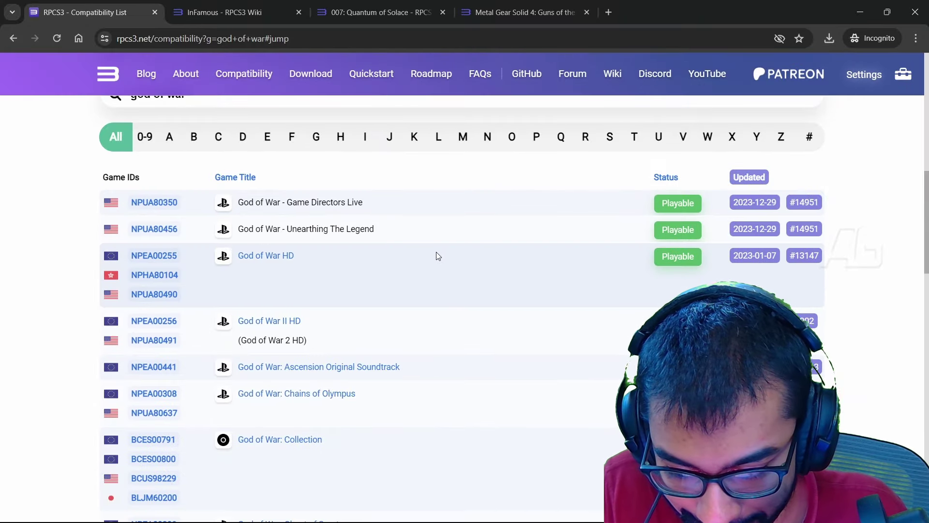
pyautogui.scroll(-1, 437, 257)
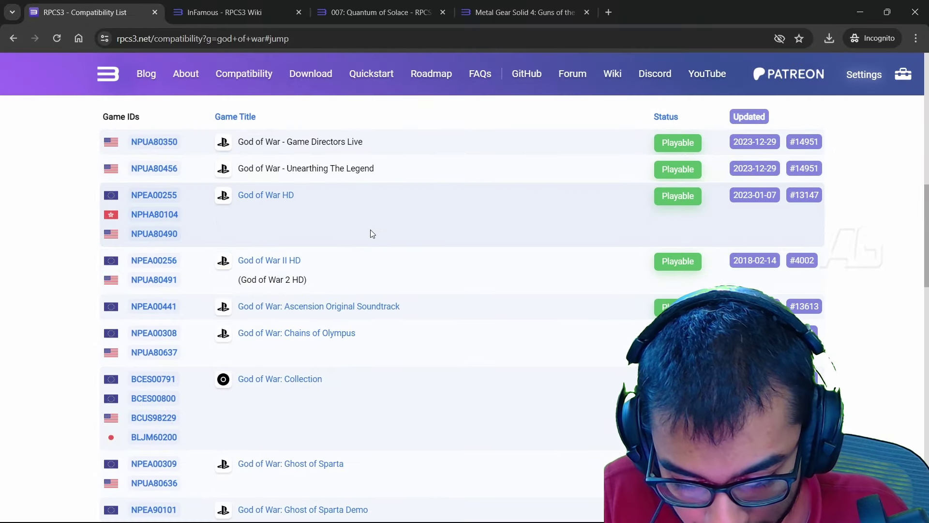
pyautogui.scroll(-2, 493, 209)
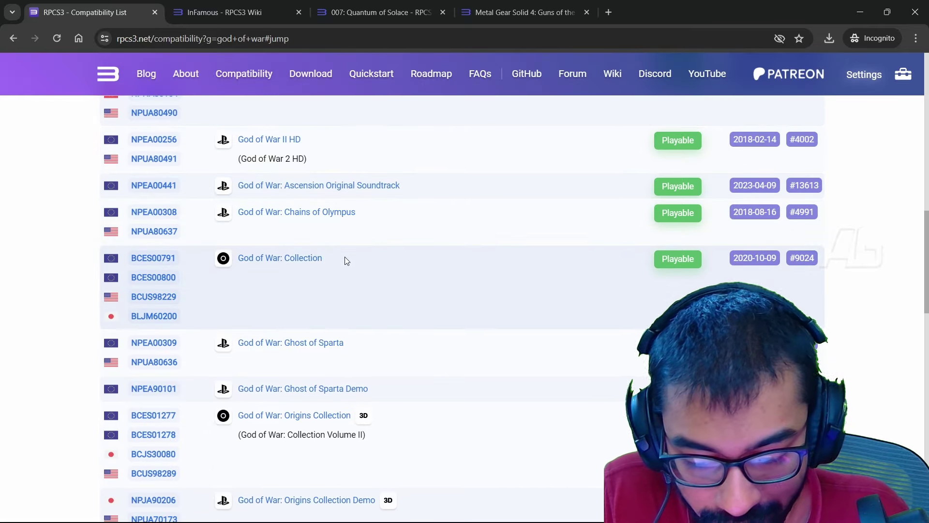
pyautogui.scroll(1, 235, 262)
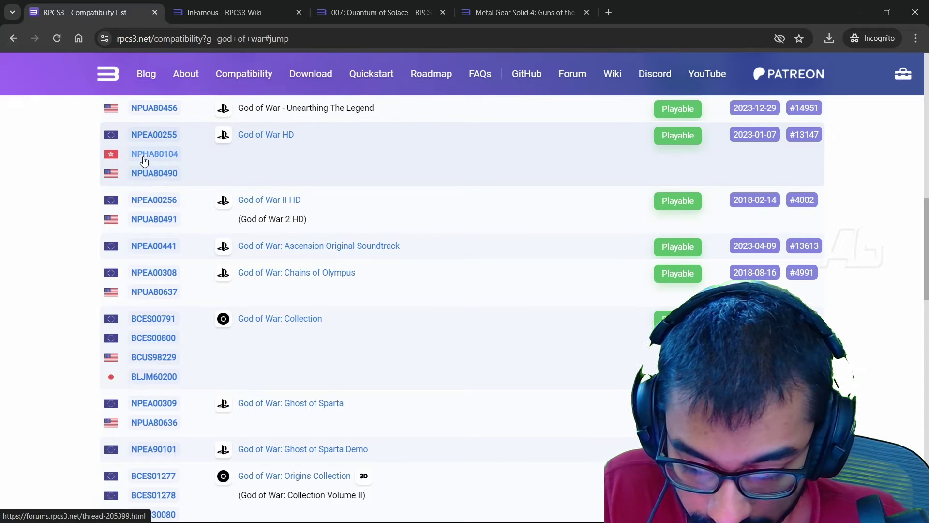
pyautogui.scroll(-1, 147, 225)
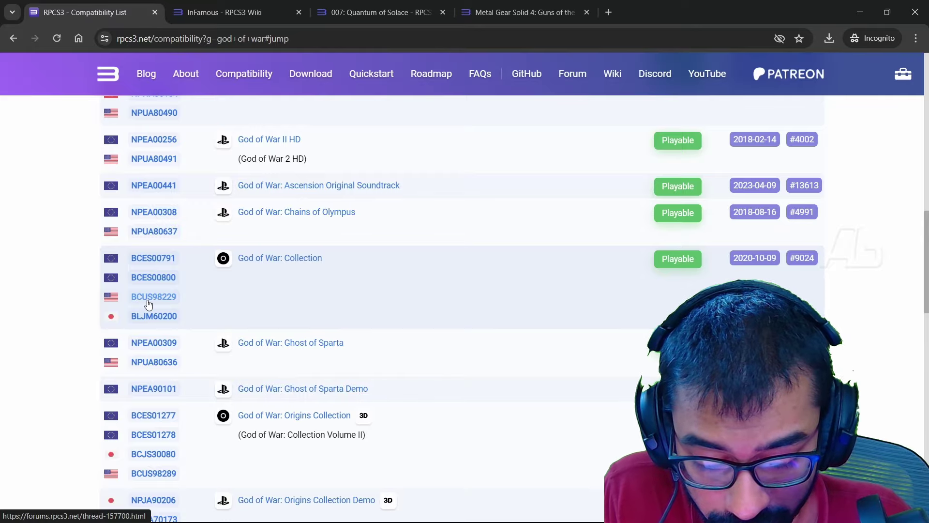
# - Replace the God of War query with a compatibility search for "metal gear solid"
pyautogui.scroll(10, 487, 285)
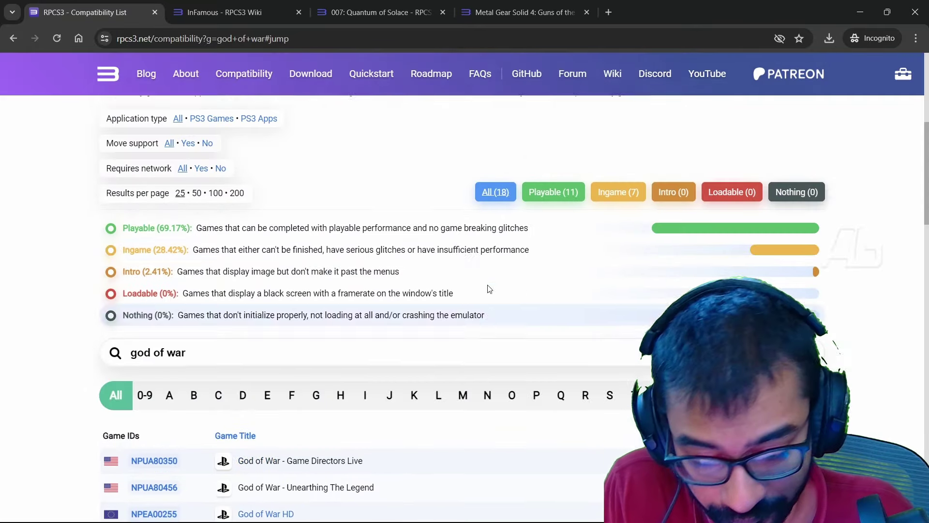
pyautogui.scroll(-2, 487, 284)
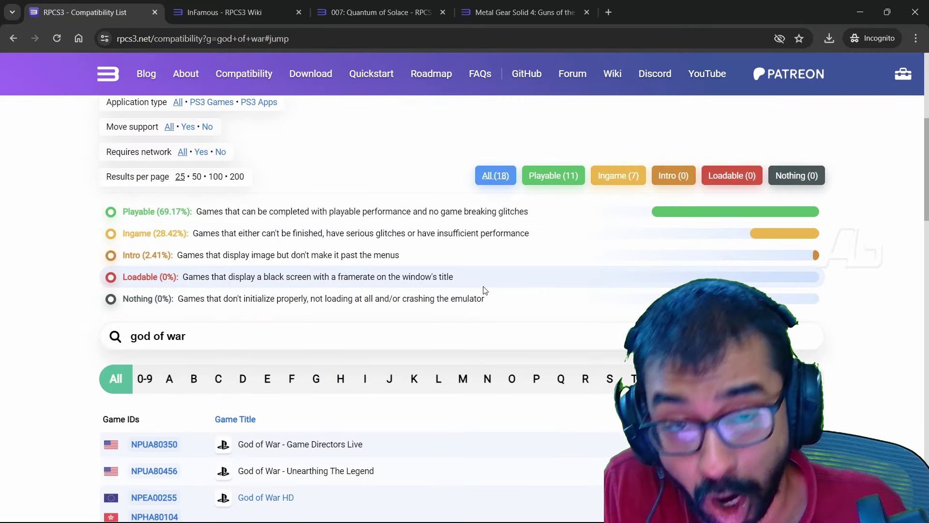
pyautogui.click(234, 336)
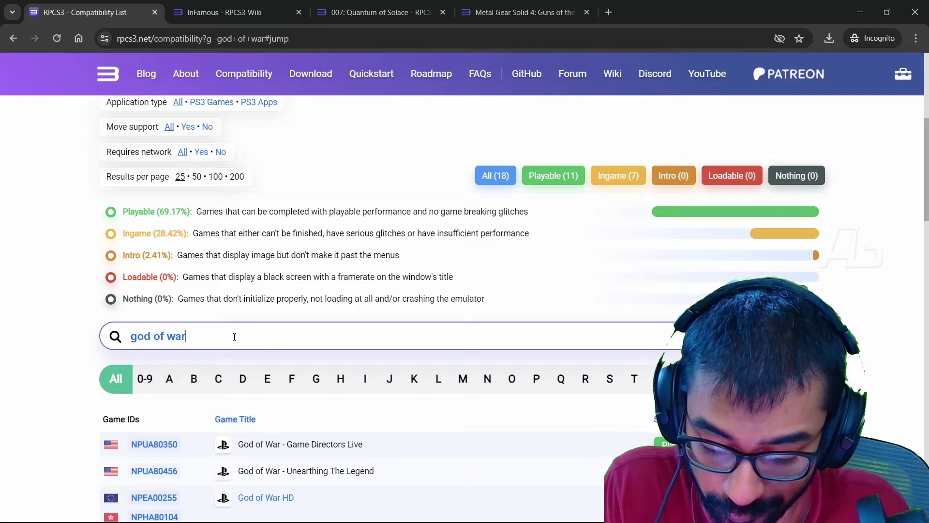
pyautogui.doubleClick(235, 336)
pyautogui.tripleClick(235, 336)
pyautogui.write('metal')
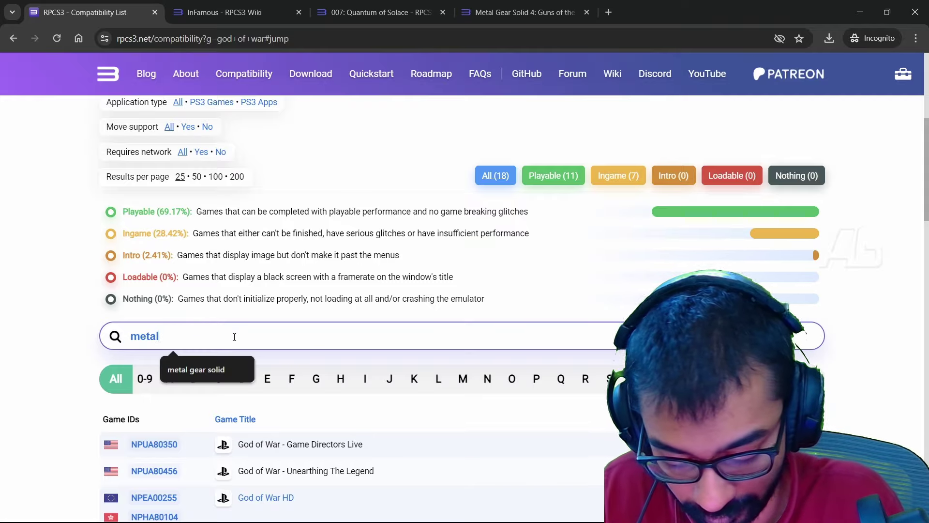
pyautogui.press('Down')
pyautogui.press('Return')
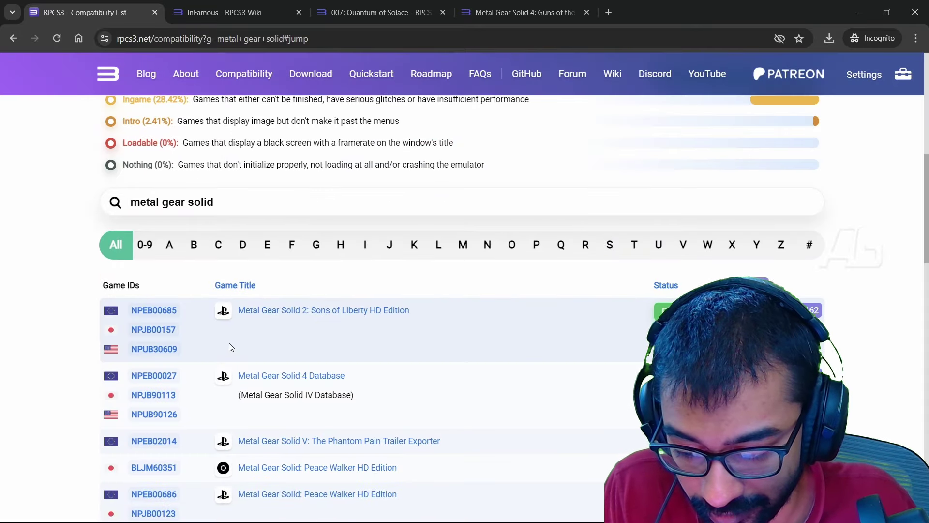
# - Examine which Metal Gear Solid titles are rated Playable or Ingame and review the status definitions
pyautogui.scroll(-1, 310, 291)
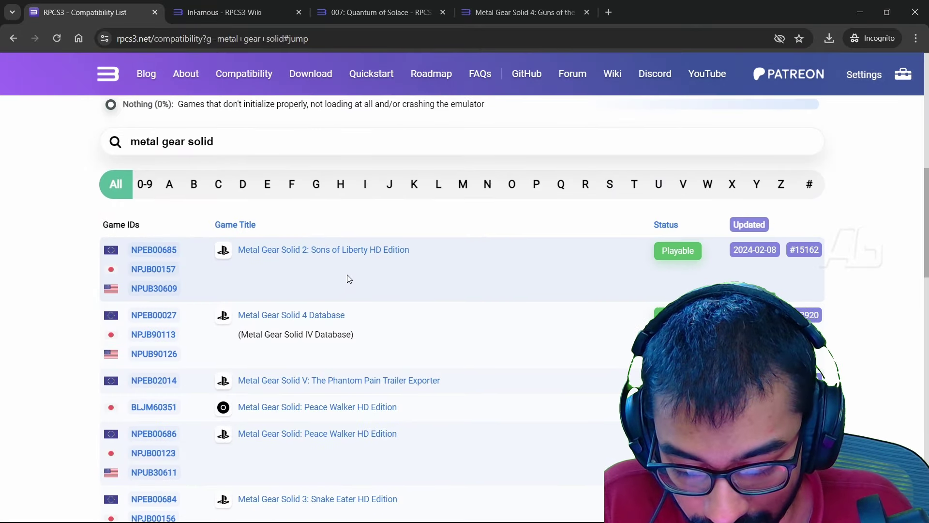
pyautogui.scroll(-1, 347, 279)
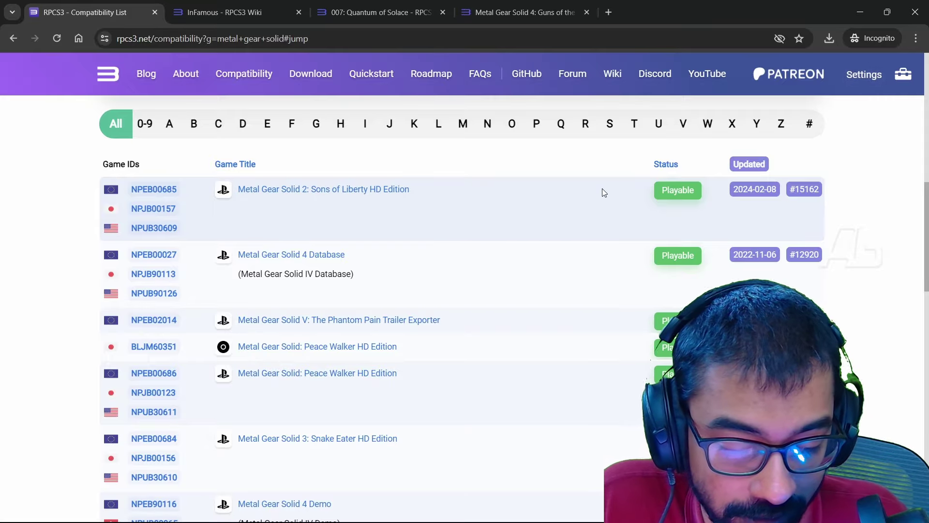
pyautogui.scroll(-2, 533, 216)
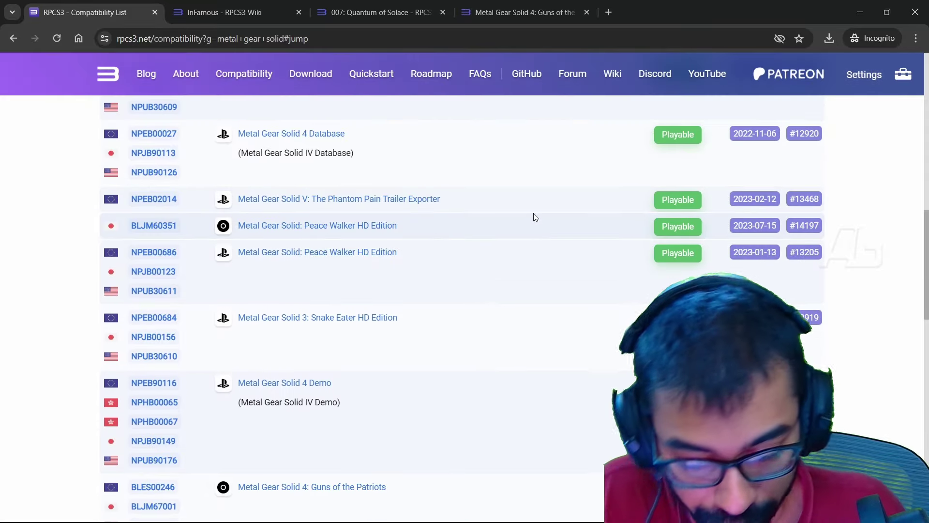
pyautogui.scroll(1, 533, 217)
pyautogui.scroll(-3, 534, 214)
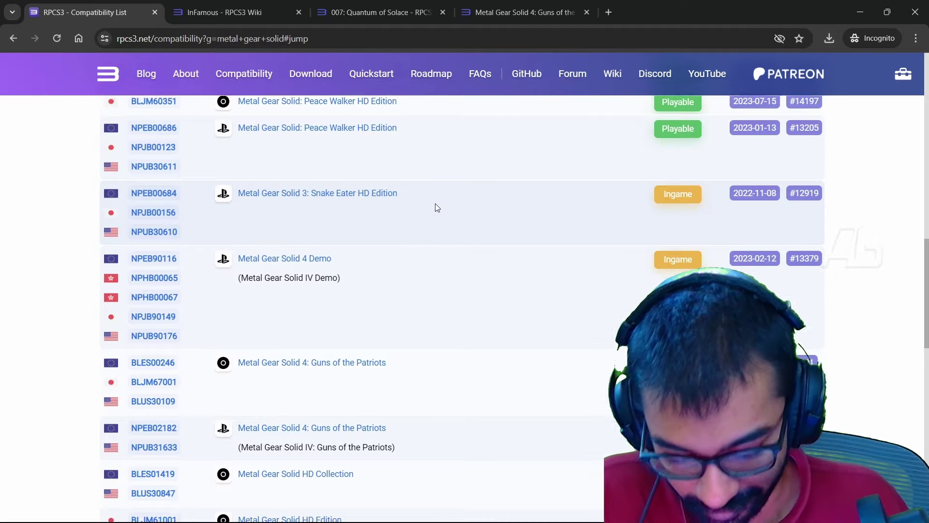
pyautogui.scroll(-1, 648, 176)
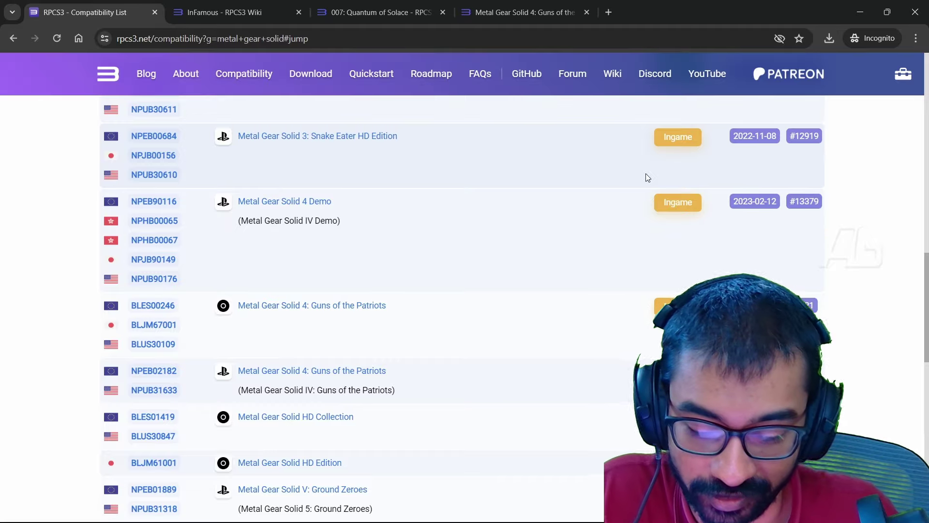
pyautogui.scroll(-2, 370, 145)
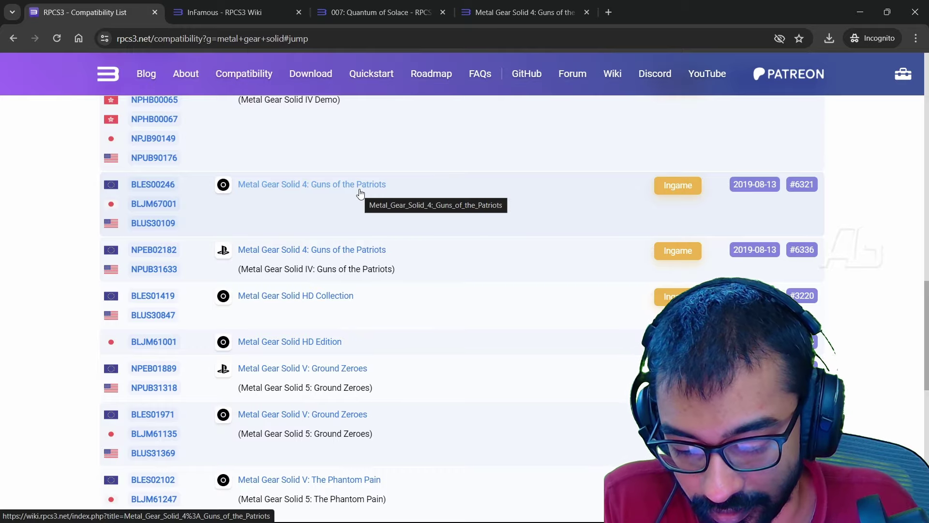
pyautogui.scroll(-1, 327, 296)
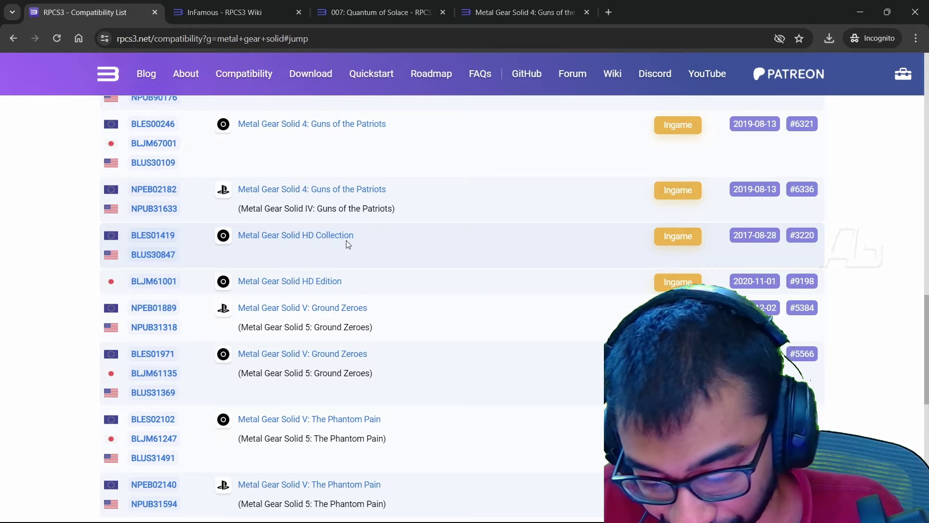
pyautogui.scroll(3, 347, 242)
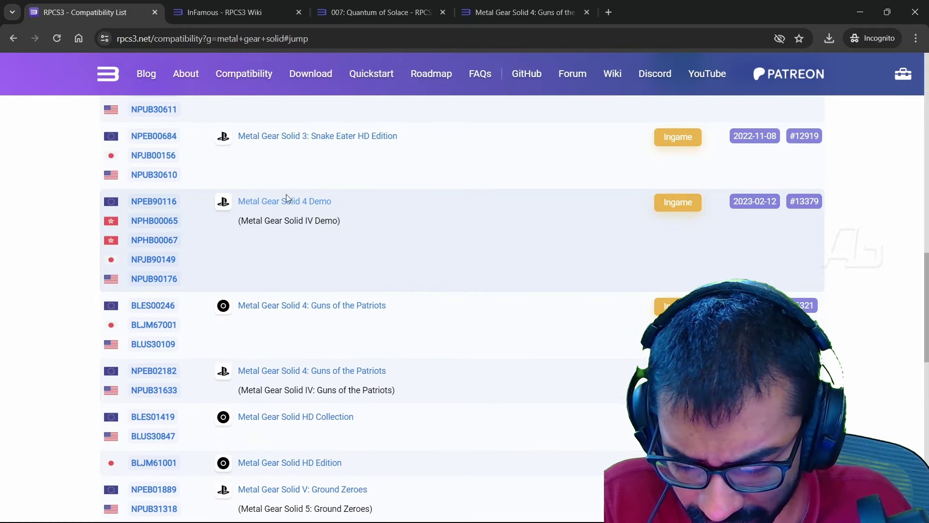
pyautogui.scroll(2, 304, 206)
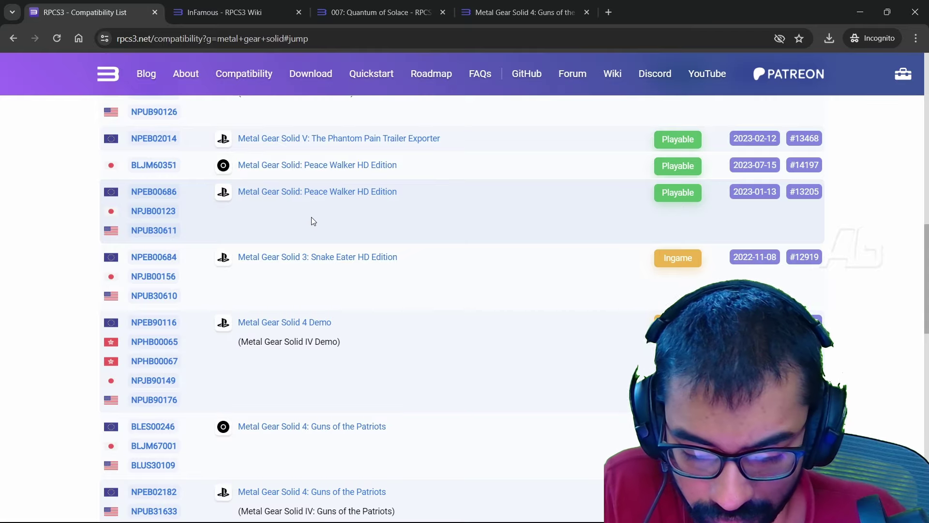
pyautogui.scroll(8, 311, 218)
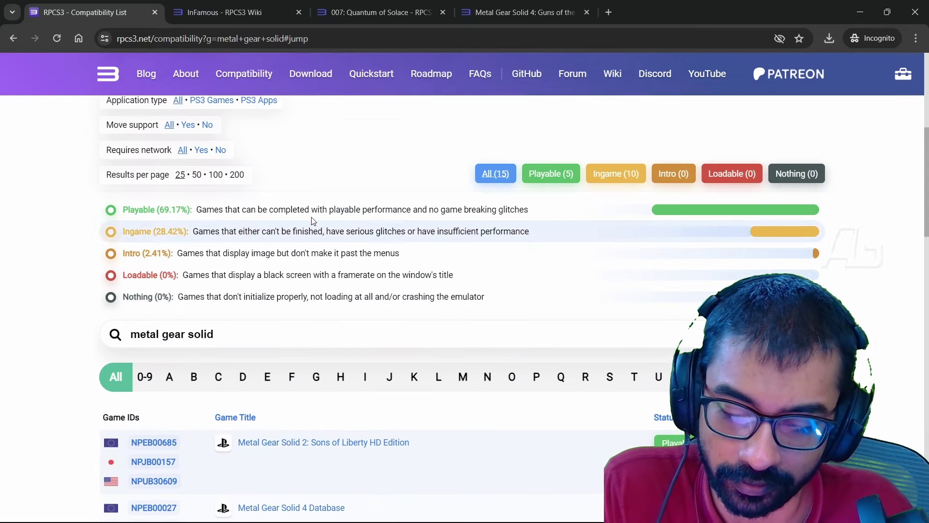
pyautogui.scroll(1, 311, 221)
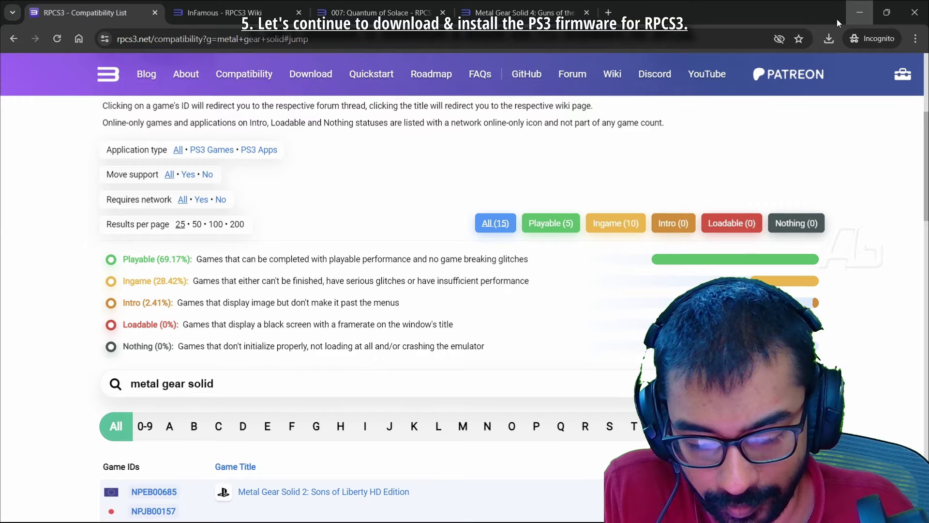
# - Check the RPCS3 window, return to the browser and search the web for "ps3 firmware 4.90"
pyautogui.click(861, 11)
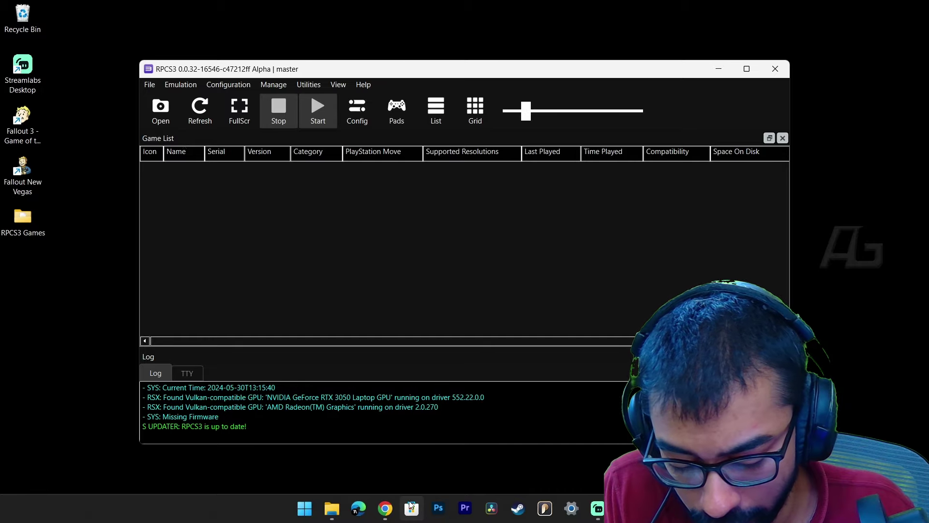
pyautogui.click(383, 506)
pyautogui.click(266, 43)
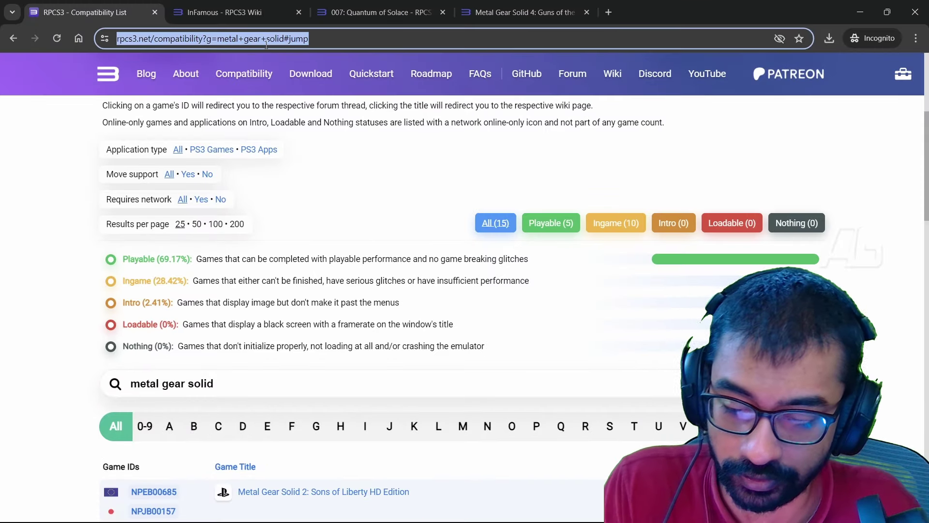
pyautogui.write('ps3 fir')
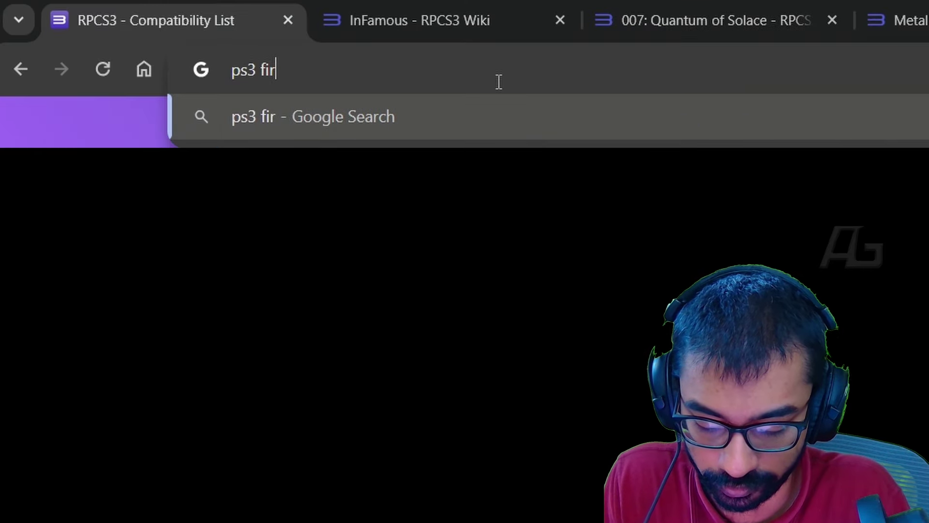
pyautogui.write('mware 4.90')
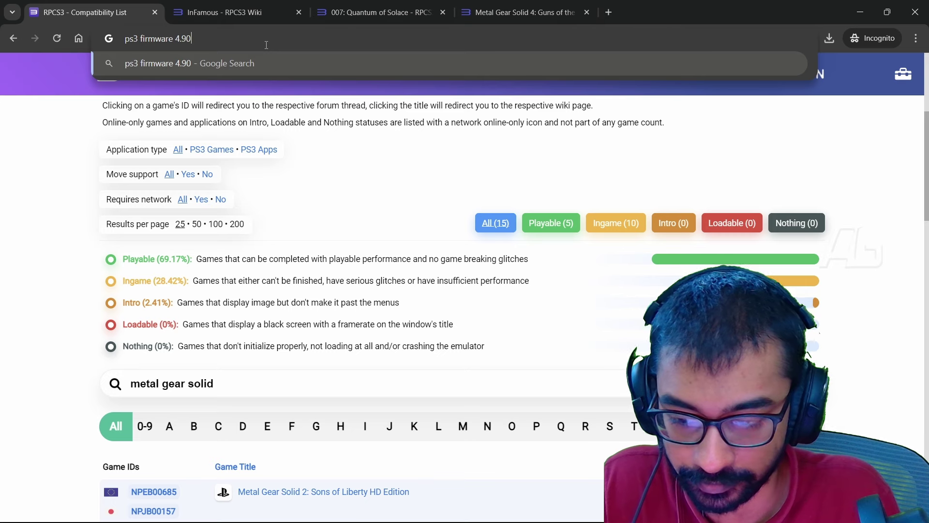
pyautogui.press('Return')
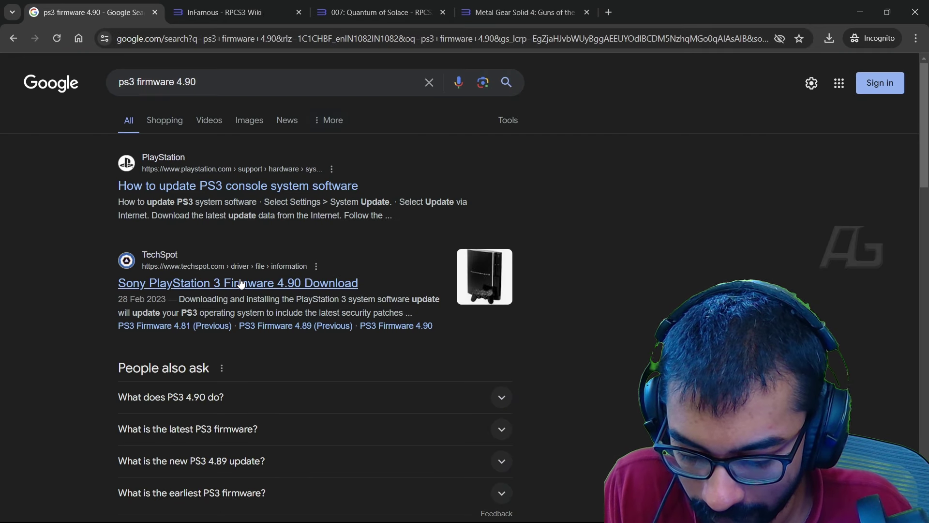
# - Open PlayStation's official PS3 system software page from the search results and highlight the update's version number
pyautogui.click(263, 193)
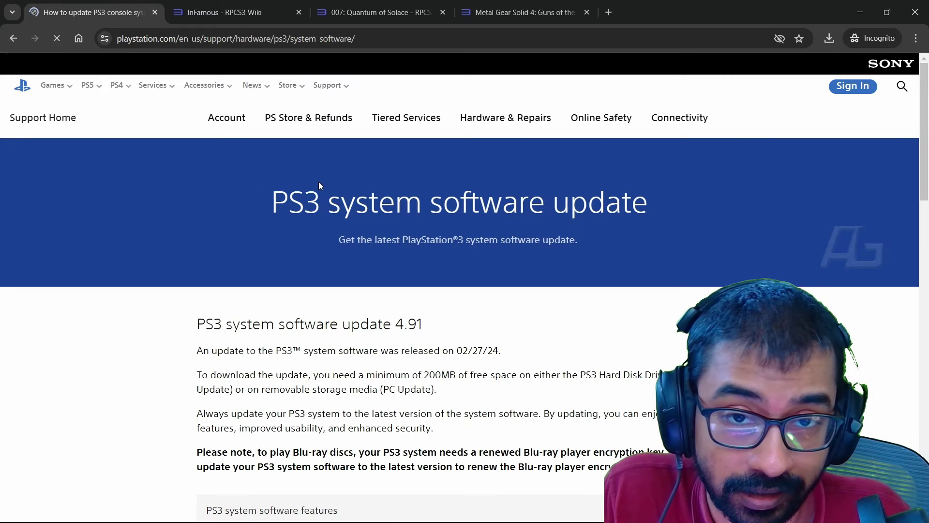
pyautogui.scroll(-3, 436, 207)
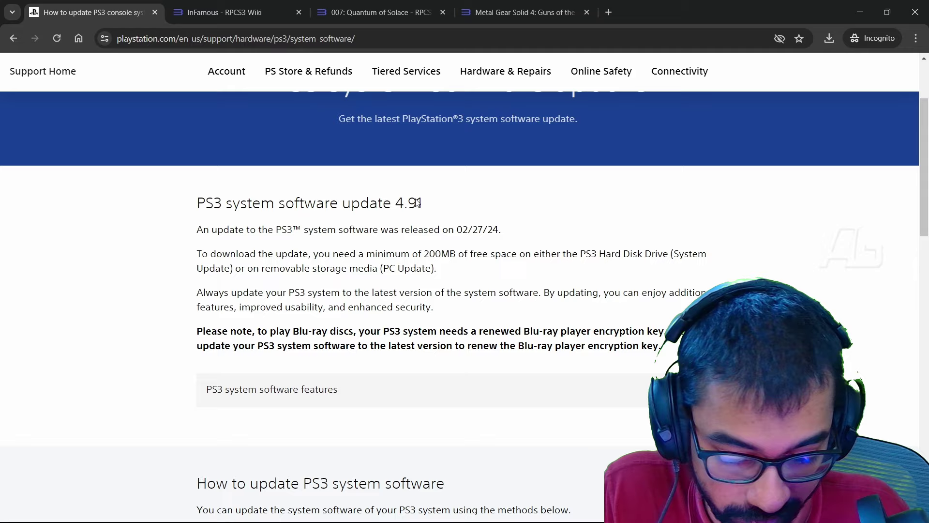
pyautogui.doubleClick(417, 202)
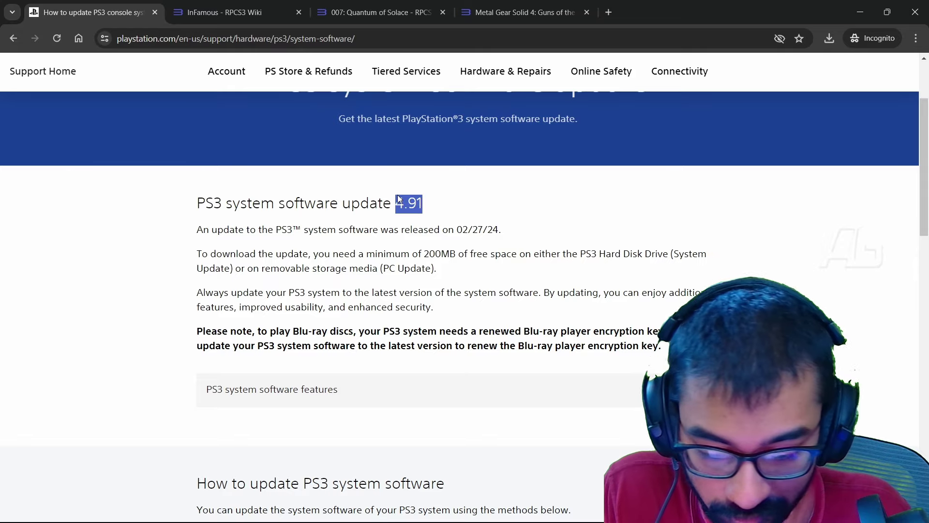
# - Expand the PS3 system software features and review the version history and the update and reinstall sections
pyautogui.scroll(-5, 429, 205)
pyautogui.scroll(2, 440, 207)
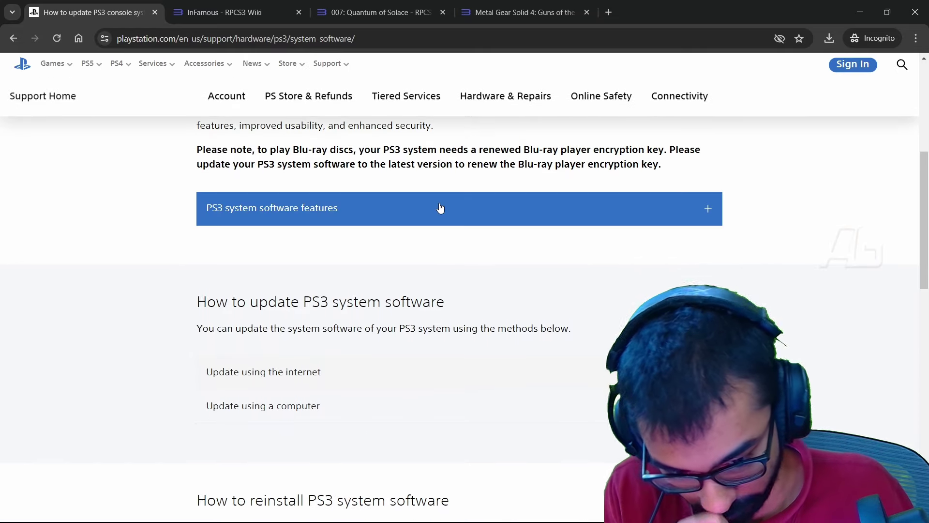
pyautogui.click(440, 208)
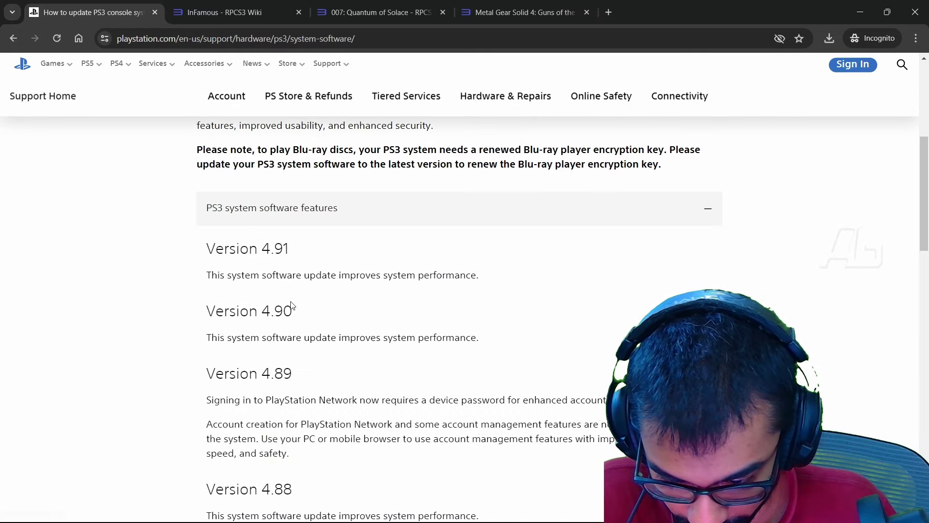
pyautogui.scroll(-10, 303, 282)
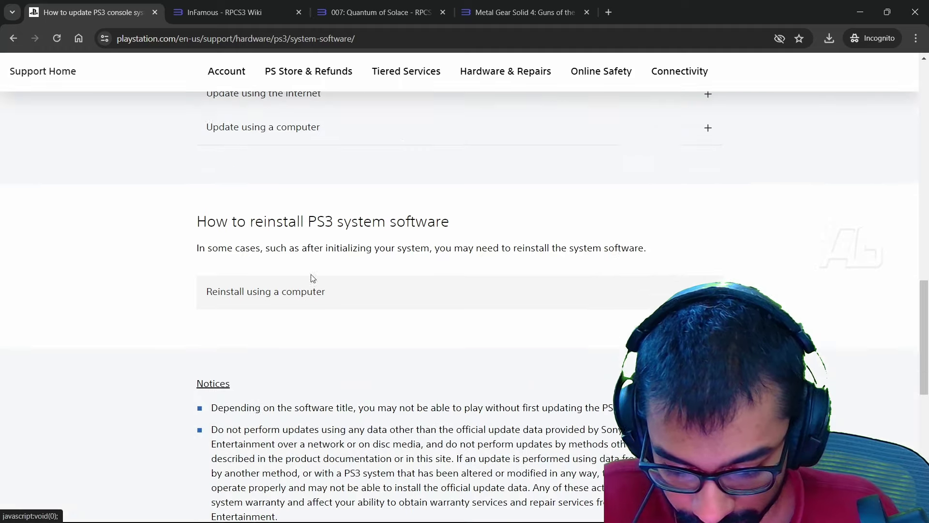
# - Return to the search results and open TechSpot's Sony PlayStation 3 Firmware 4.90 Download page
pyautogui.hotkey('alt', 'Left')
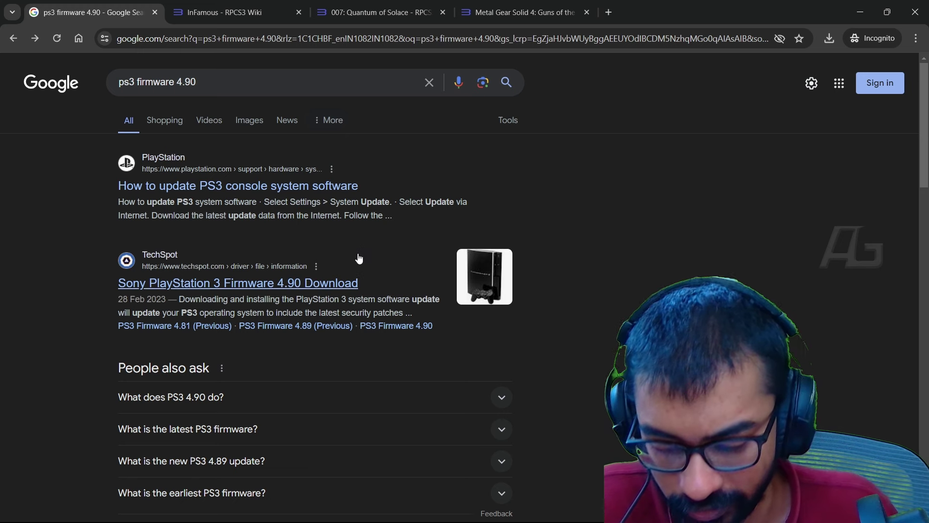
pyautogui.scroll(-3, 331, 280)
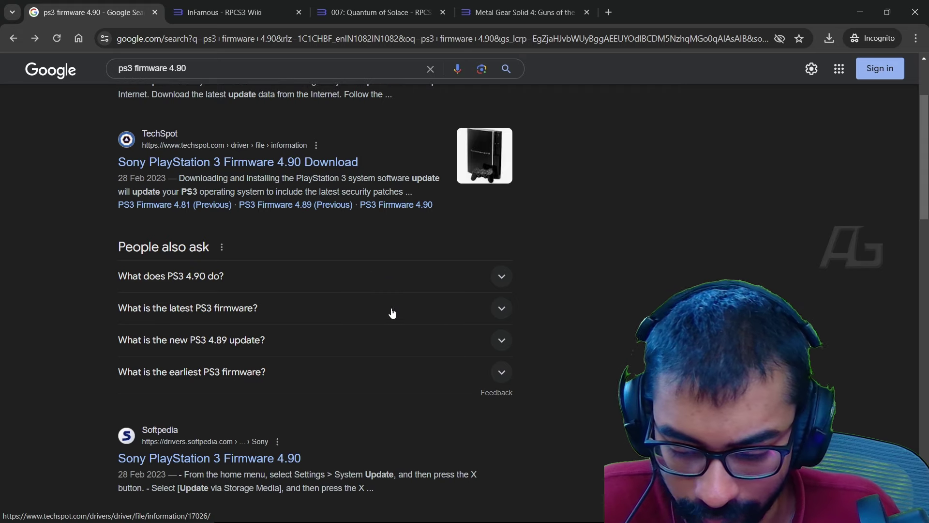
pyautogui.click(266, 168)
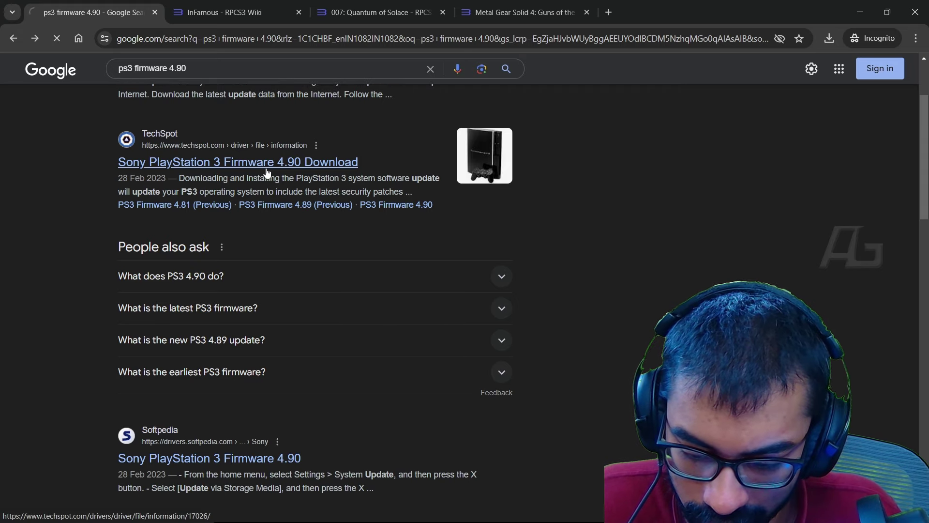
pyautogui.scroll(-2, 311, 167)
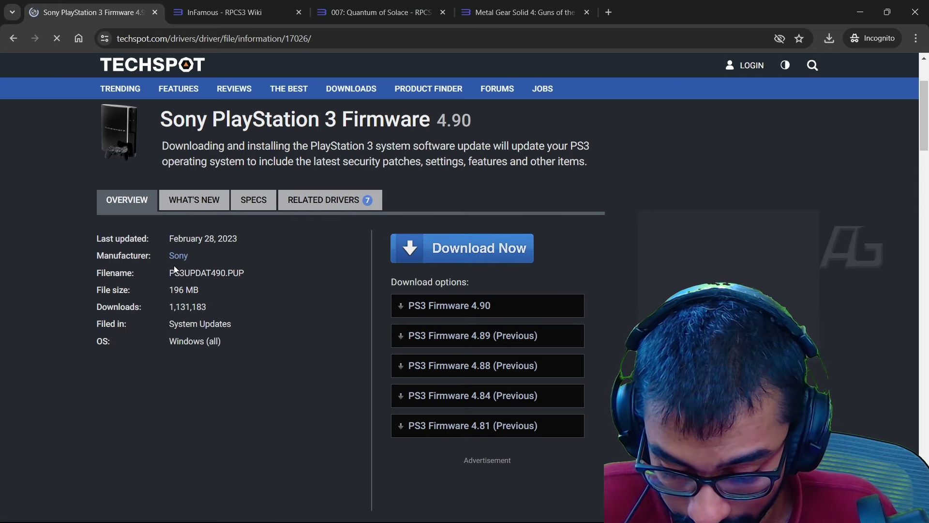
# - Check the firmware file name PS3UPDAT490.PUP, start the PS3 Firmware 4.90 download and close the ad overlay
pyautogui.moveTo(174, 268); pyautogui.dragTo(243, 273)
pyautogui.click(196, 274)
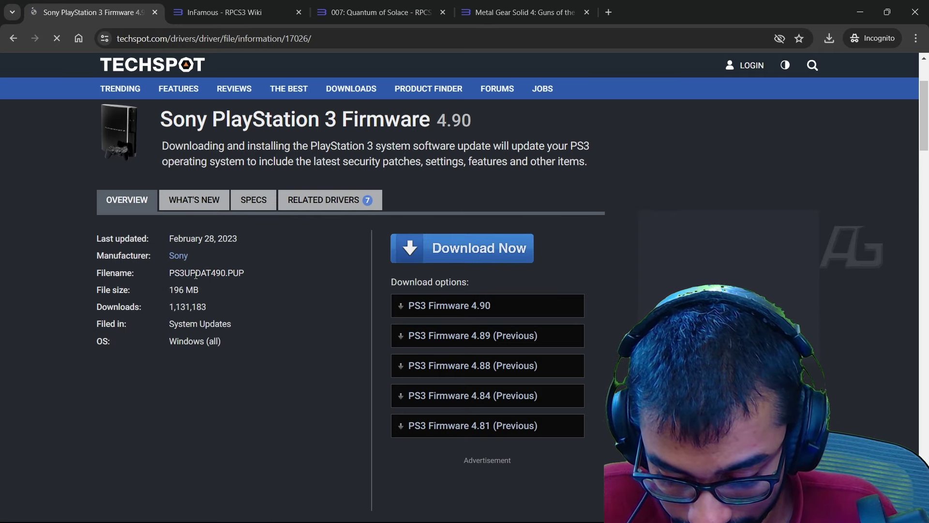
pyautogui.scroll(-2, 435, 250)
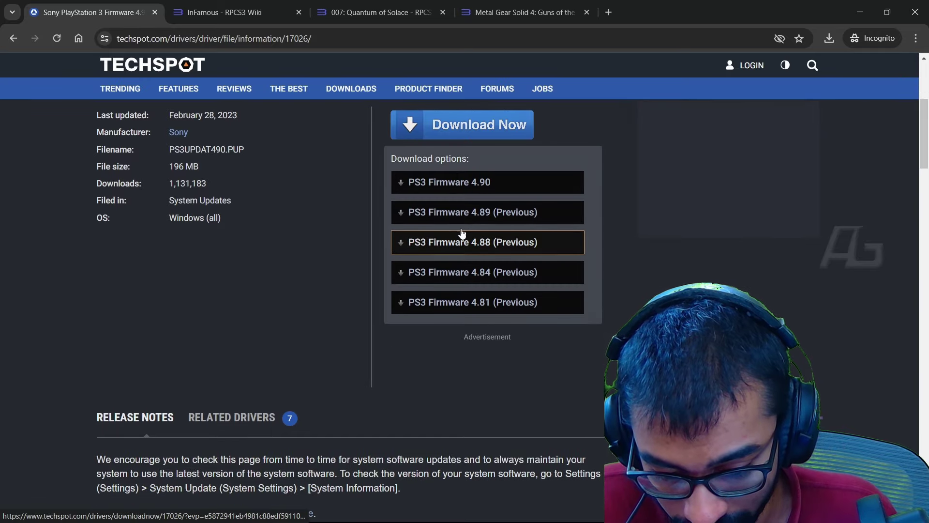
pyautogui.click(479, 187)
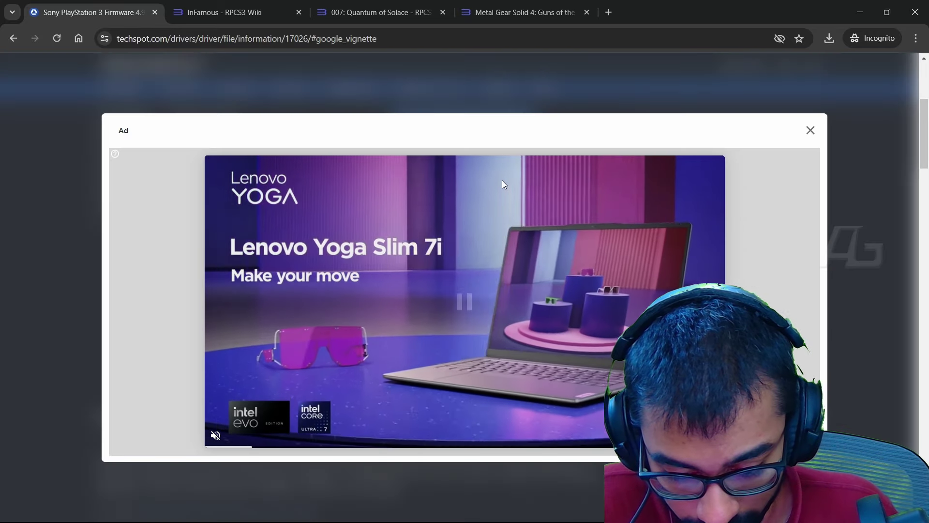
pyautogui.click(810, 130)
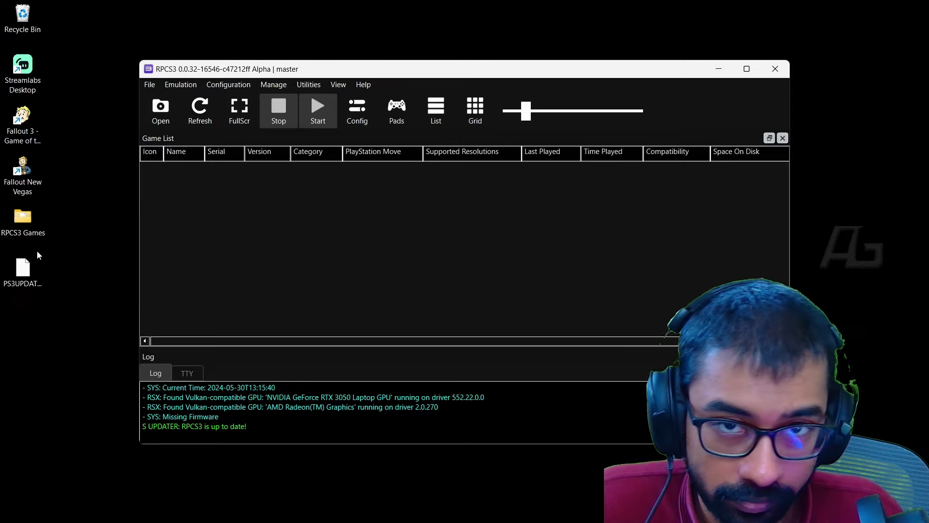
# - Install the firmware from PS3UPDAT490.PUP on the Desktop, filtering for all pup files and agreeing to continue with version 4.90
pyautogui.click(23, 269)
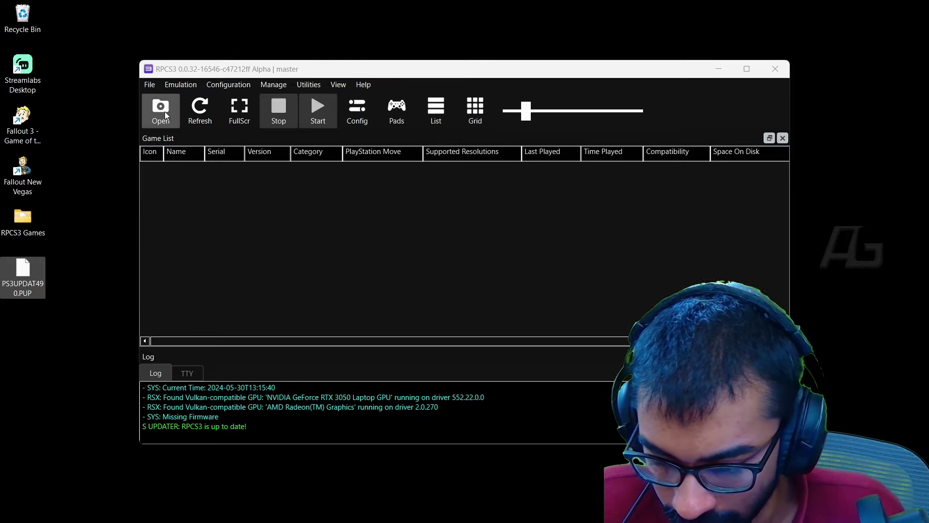
pyautogui.click(151, 84)
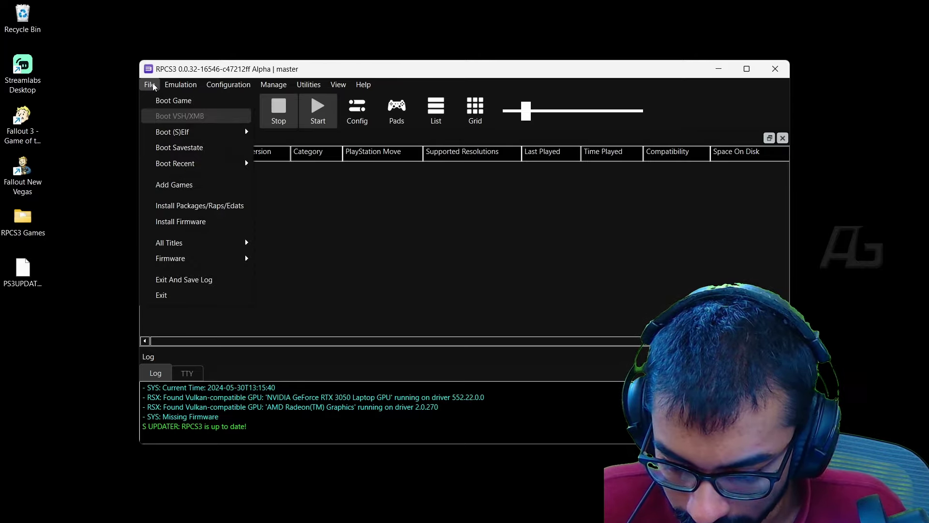
pyautogui.click(170, 221)
pyautogui.scroll(3, 194, 184)
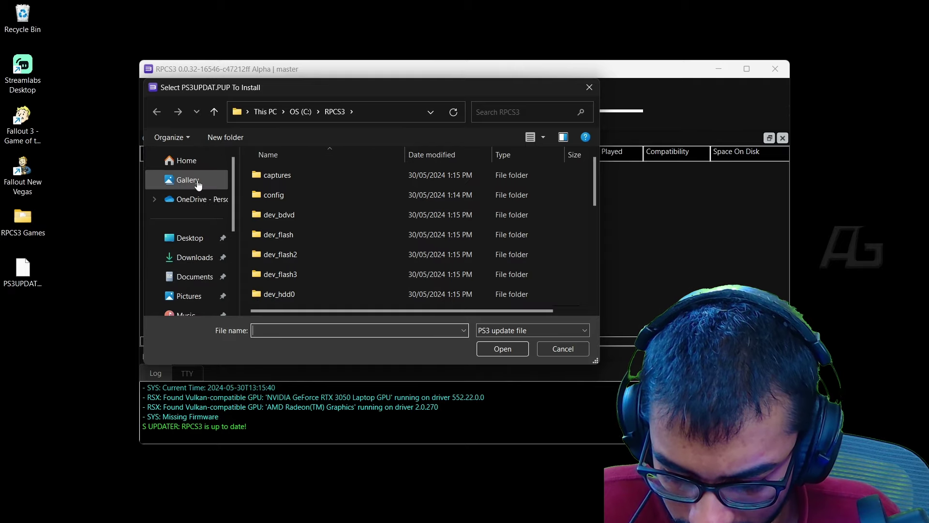
pyautogui.click(193, 238)
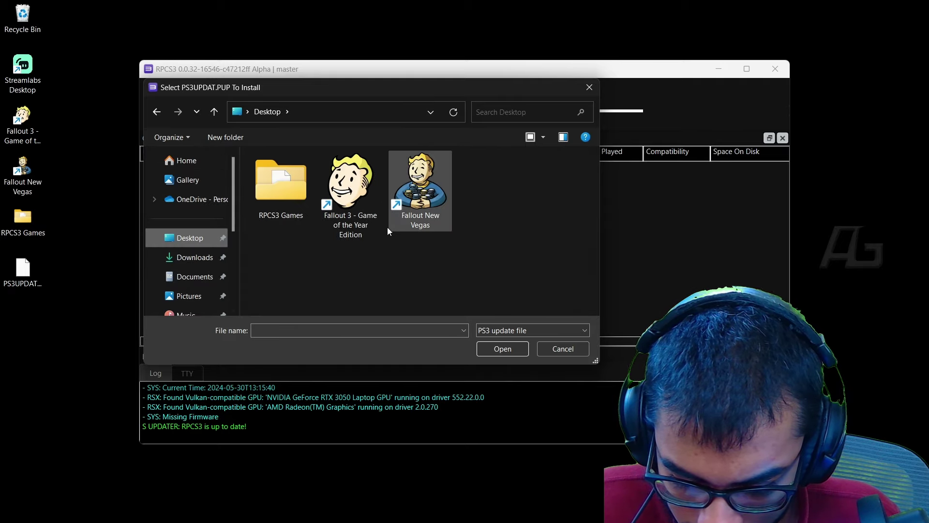
pyautogui.click(494, 329)
pyautogui.click(517, 352)
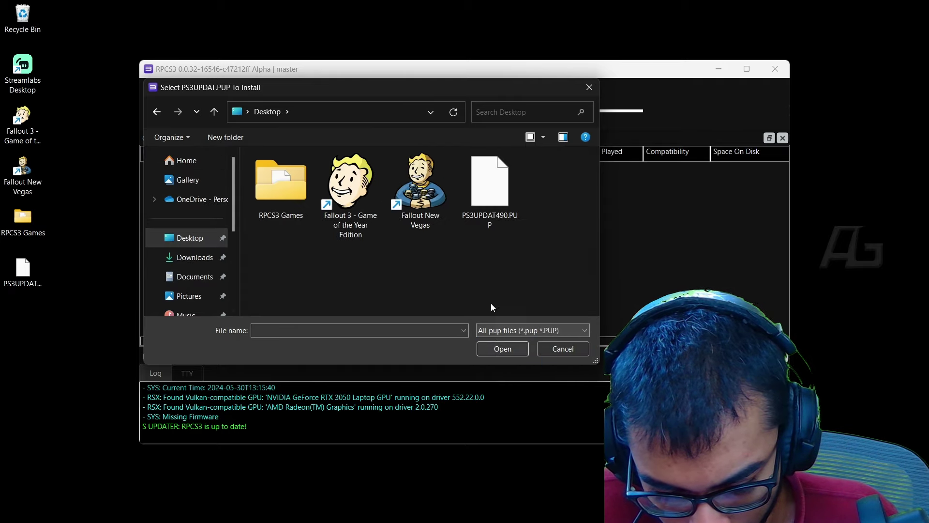
pyautogui.doubleClick(491, 198)
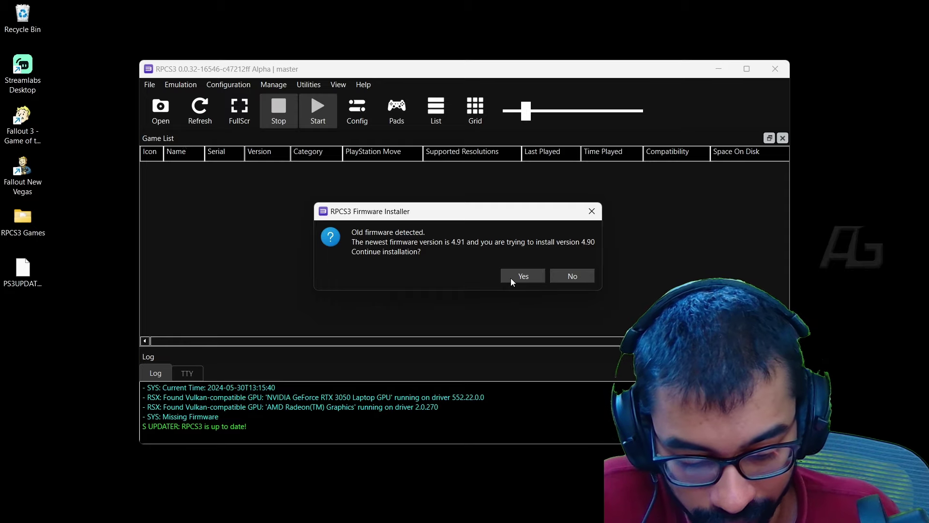
pyautogui.click(509, 277)
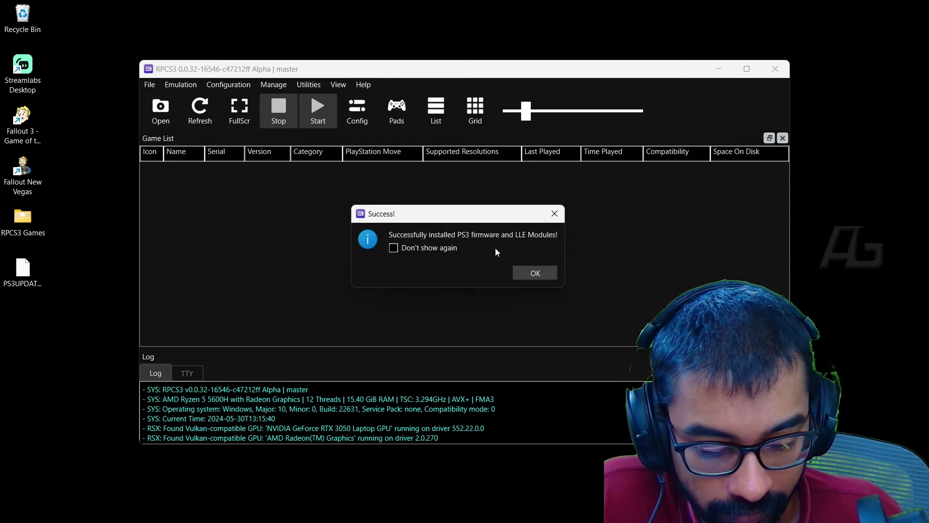
# - Acknowledge the firmware installation and refresh the game list
pyautogui.click(524, 273)
pyautogui.click(317, 121)
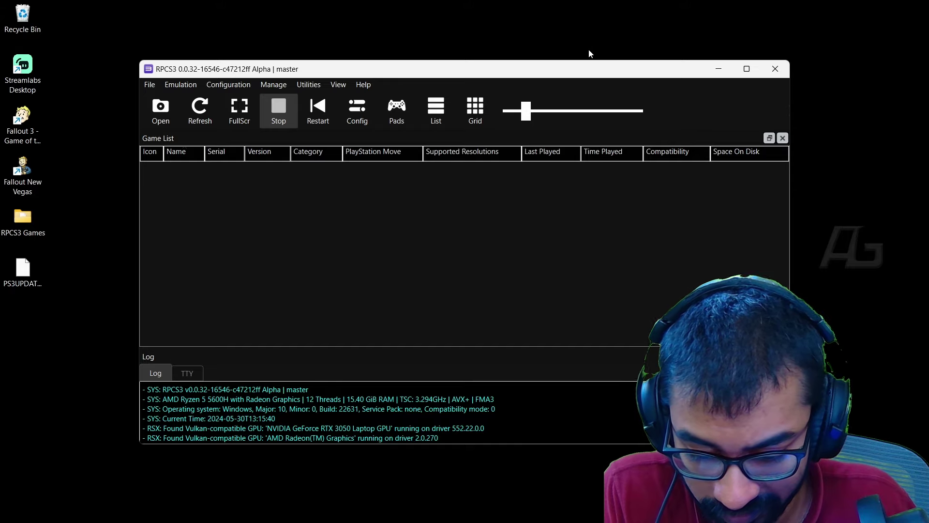
pyautogui.click(200, 108)
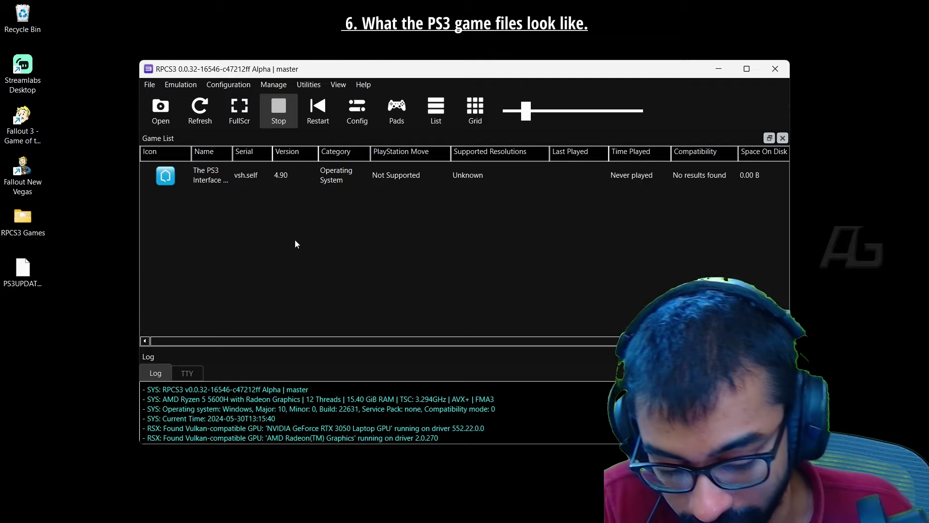
# - Open the RPCS3 Games folder on the desktop, inspect both game files and widen the Name column
pyautogui.doubleClick(19, 222)
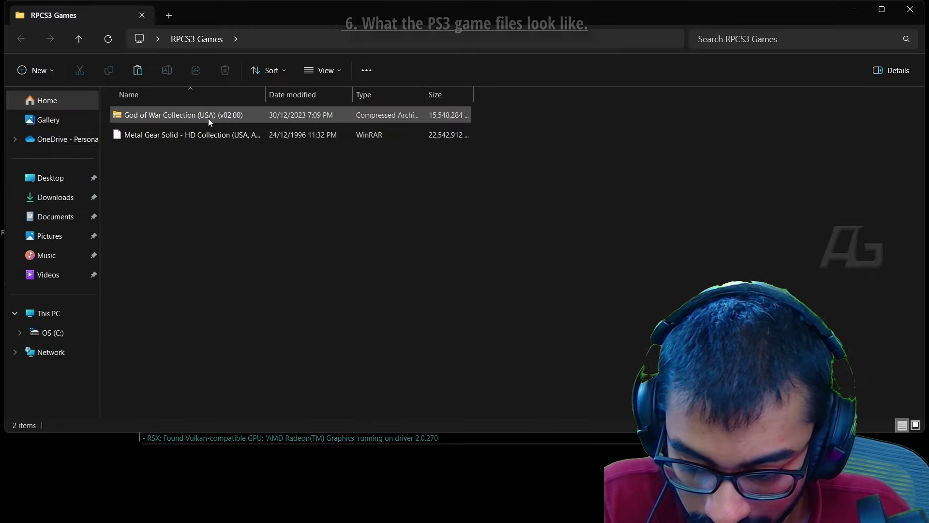
pyautogui.moveTo(209, 119)
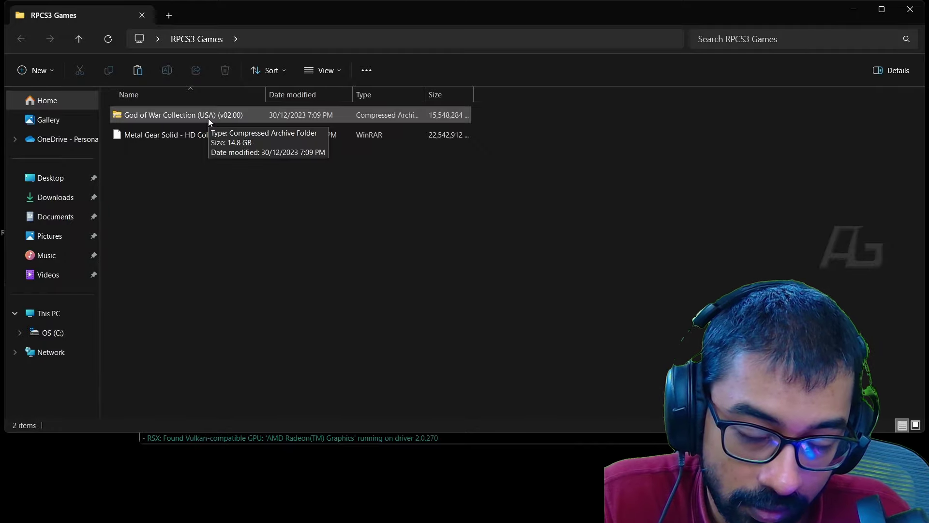
pyautogui.moveTo(209, 136)
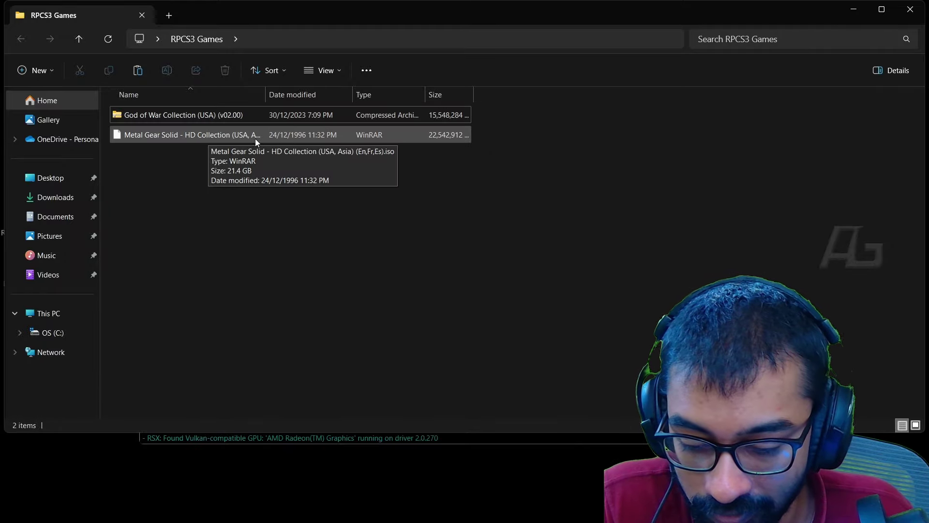
pyautogui.moveTo(266, 94); pyautogui.dragTo(344, 95)
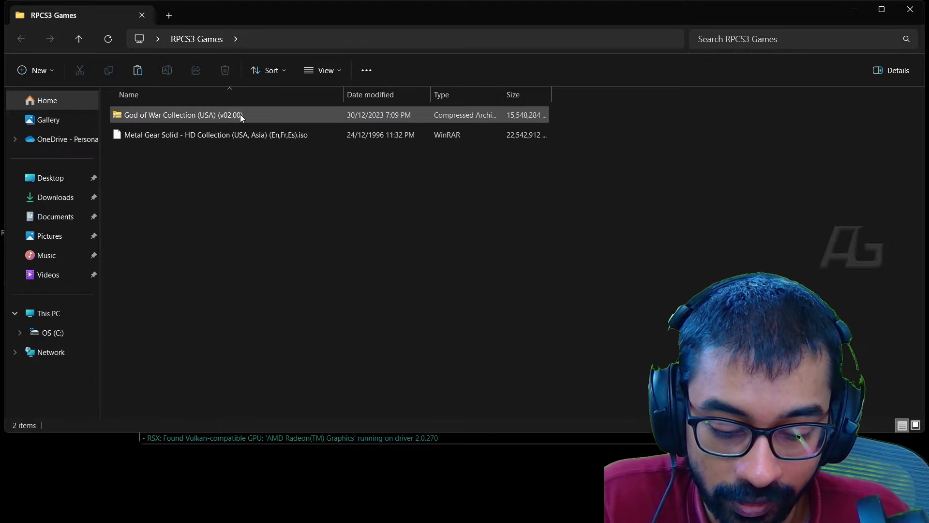
# - Open the God of War Collection (USA) (v02.00) archive and the folder of the same name inside it
pyautogui.moveTo(239, 117)
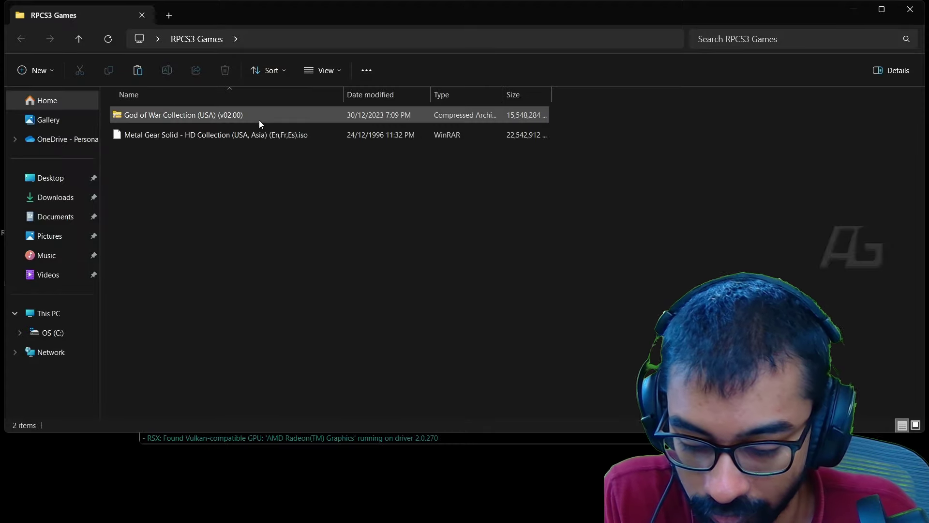
pyautogui.click(263, 117)
pyautogui.doubleClick(264, 120)
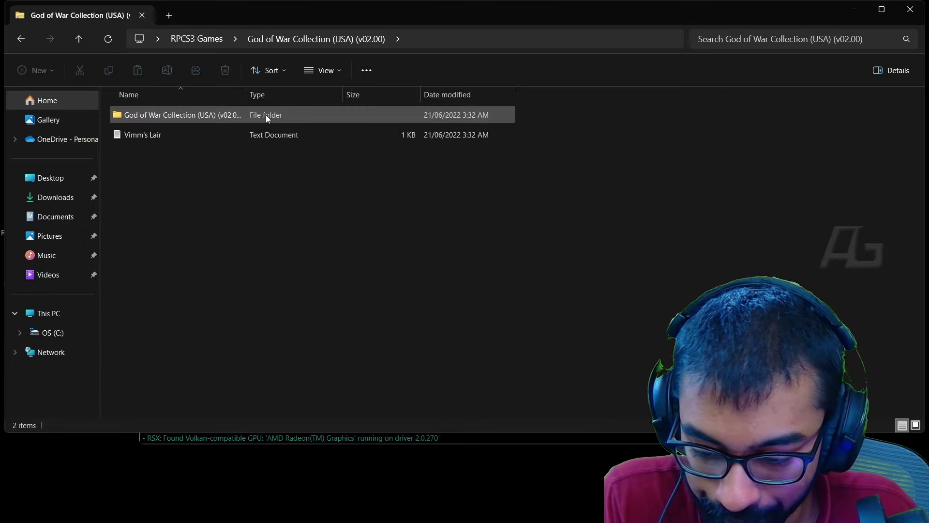
pyautogui.doubleClick(201, 115)
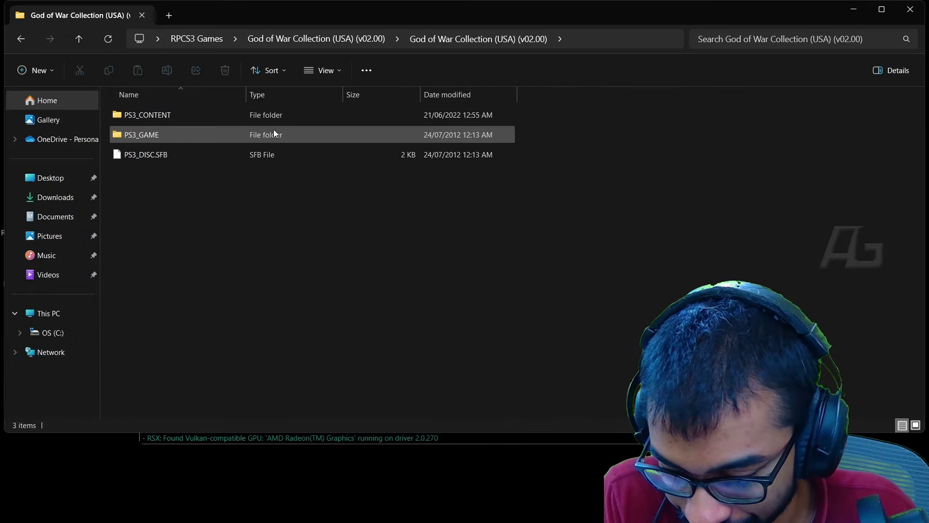
# - Highlight PS3_CONTENT, PS3_GAME and PS3_DISC.SFB as the folder-format game contents, and return to the RPCS3 Games folder
pyautogui.moveTo(221, 190); pyautogui.dragTo(193, 117)
pyautogui.moveTo(301, 208); pyautogui.dragTo(222, 117)
pyautogui.click(224, 203)
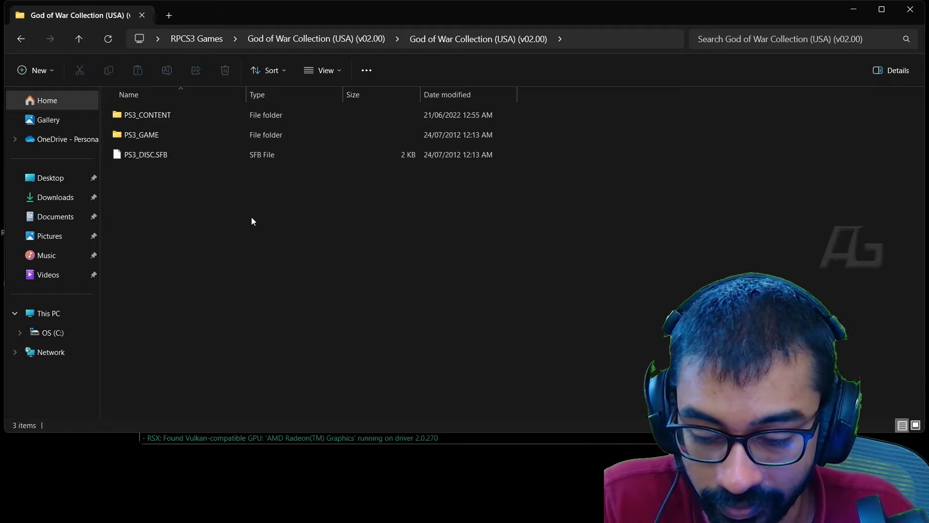
pyautogui.moveTo(294, 197); pyautogui.dragTo(192, 112)
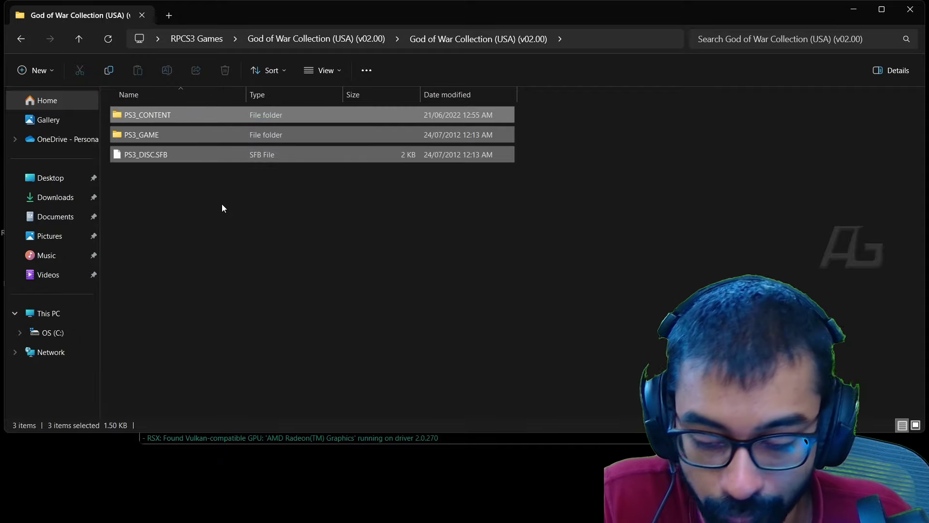
pyautogui.click(222, 204)
pyautogui.moveTo(222, 205); pyautogui.dragTo(179, 116)
pyautogui.click(186, 216)
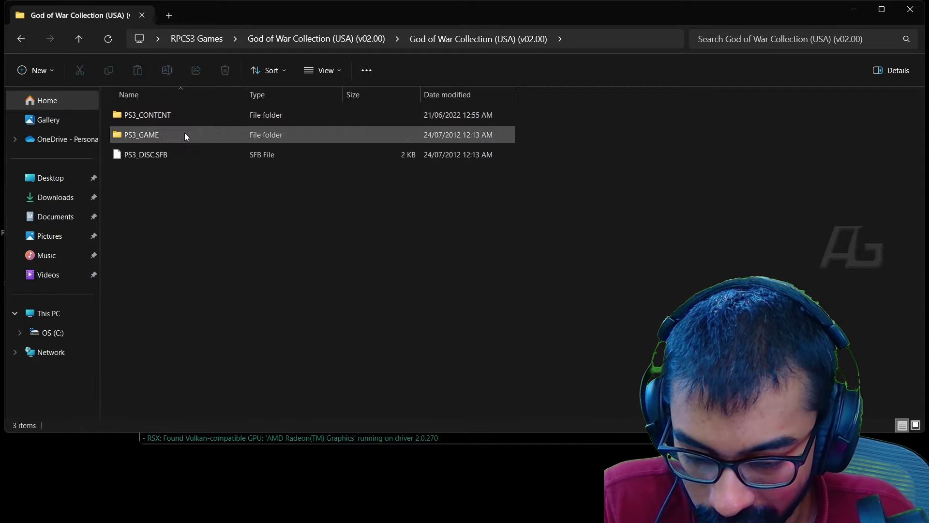
pyautogui.click(22, 34)
pyautogui.click(22, 34)
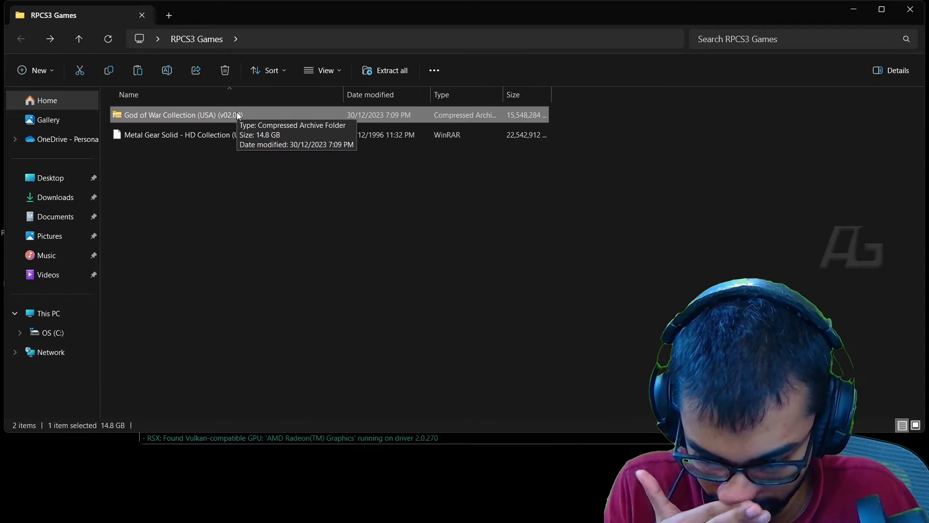
# - Mount the Metal Gear Solid - HD Collection ISO by opening it with Windows Explorer, and move one of the disc windows aside
pyautogui.click(234, 137)
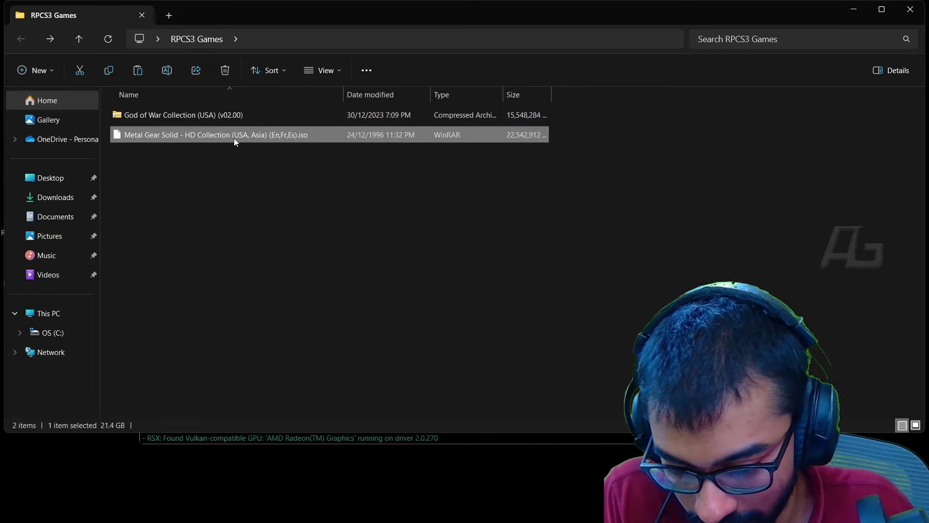
pyautogui.rightClick(234, 138)
pyautogui.moveTo(309, 180)
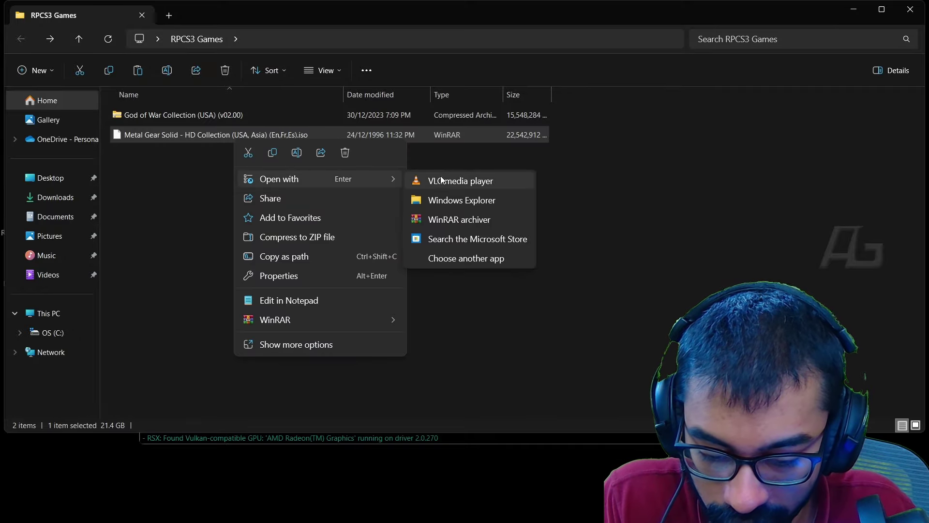
pyautogui.click(452, 200)
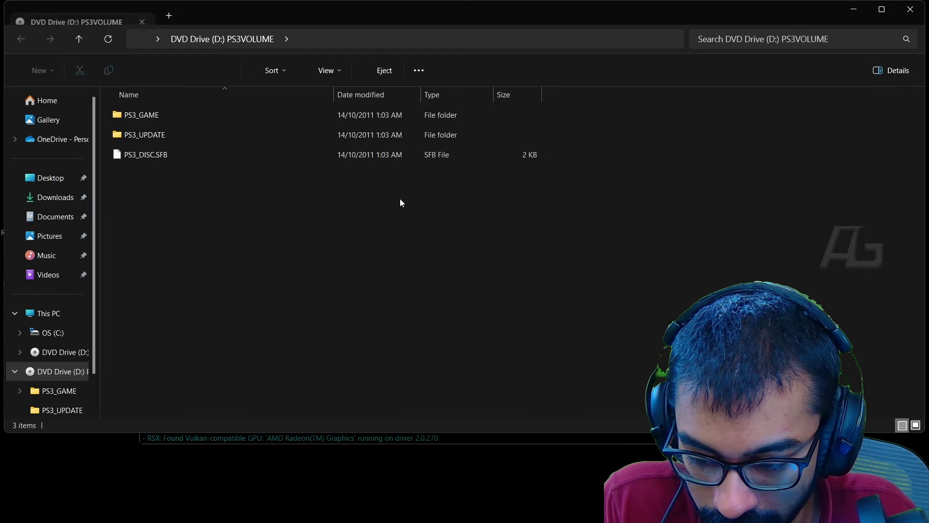
pyautogui.moveTo(305, 14); pyautogui.dragTo(625, 14)
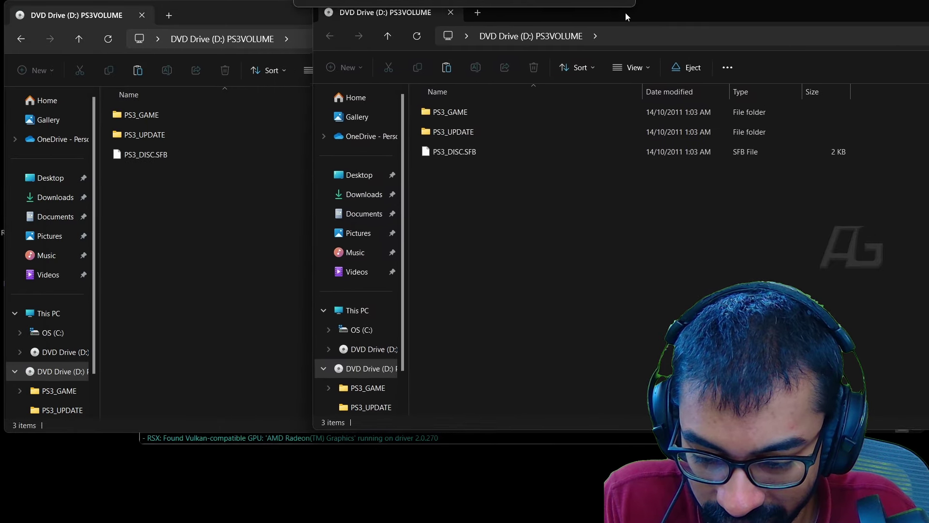
# - Open the God of War Collection (USA) (v02.00) game folder and place it side by side with the mounted disc to compare their contents
pyautogui.click(210, 193)
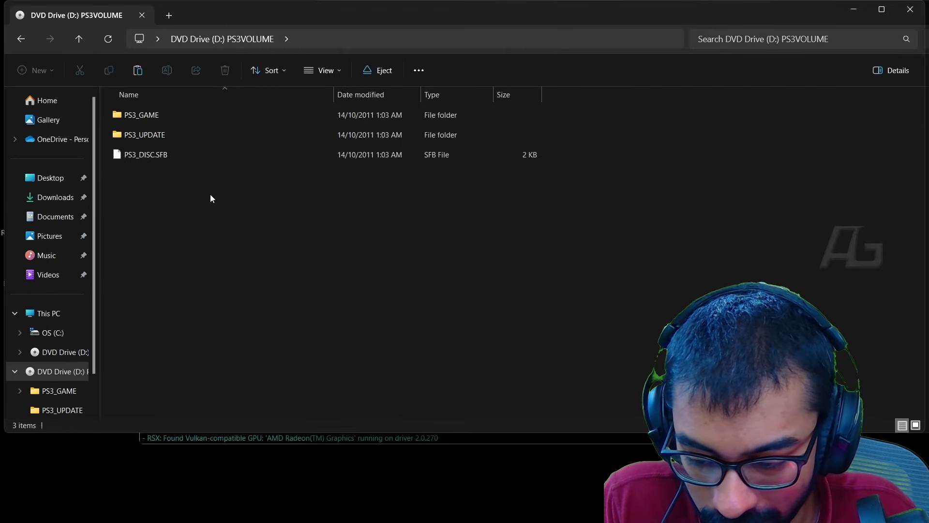
pyautogui.click(24, 41)
pyautogui.doubleClick(187, 116)
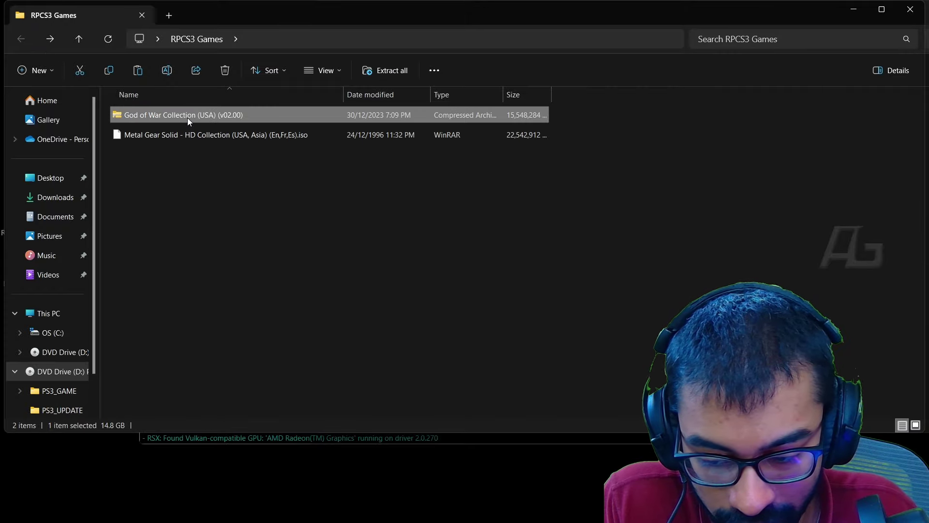
pyautogui.doubleClick(242, 116)
pyautogui.moveTo(309, 6); pyautogui.dragTo(0, 78)
pyautogui.click(586, 69)
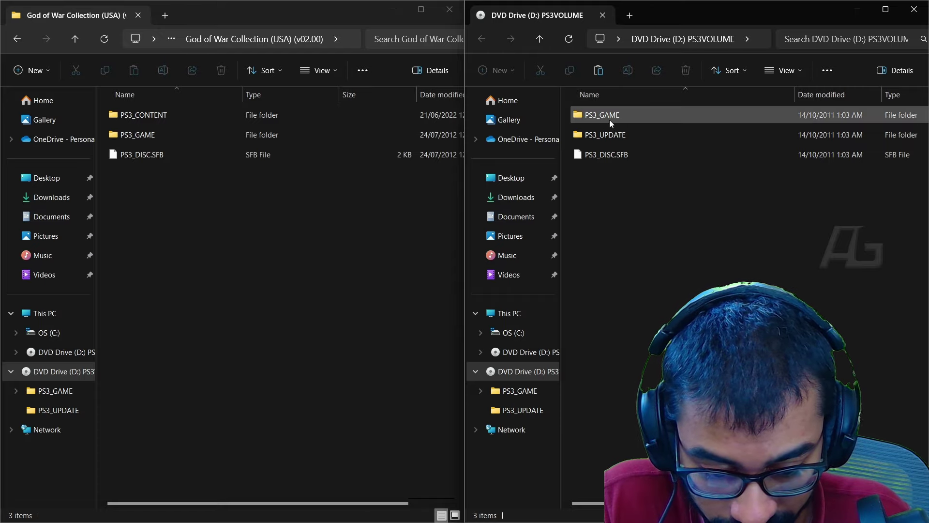
pyautogui.moveTo(622, 121)
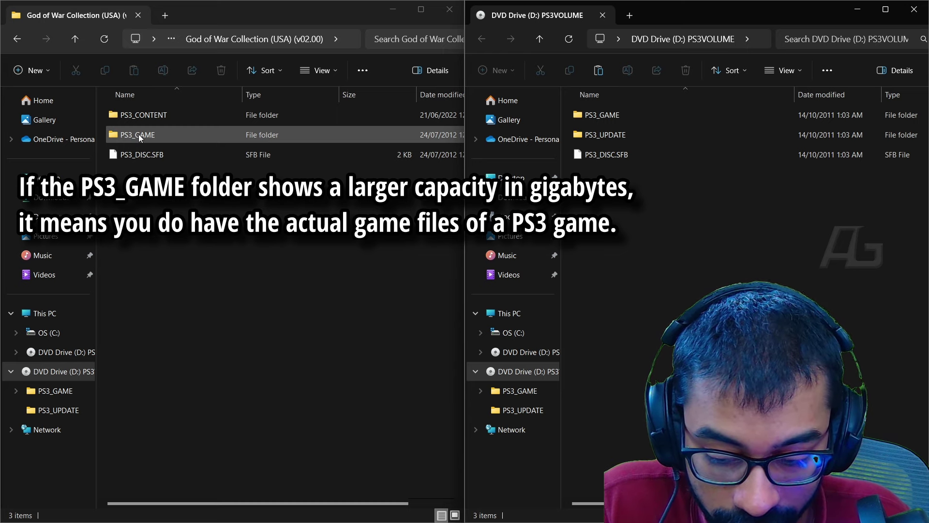
pyautogui.moveTo(615, 122)
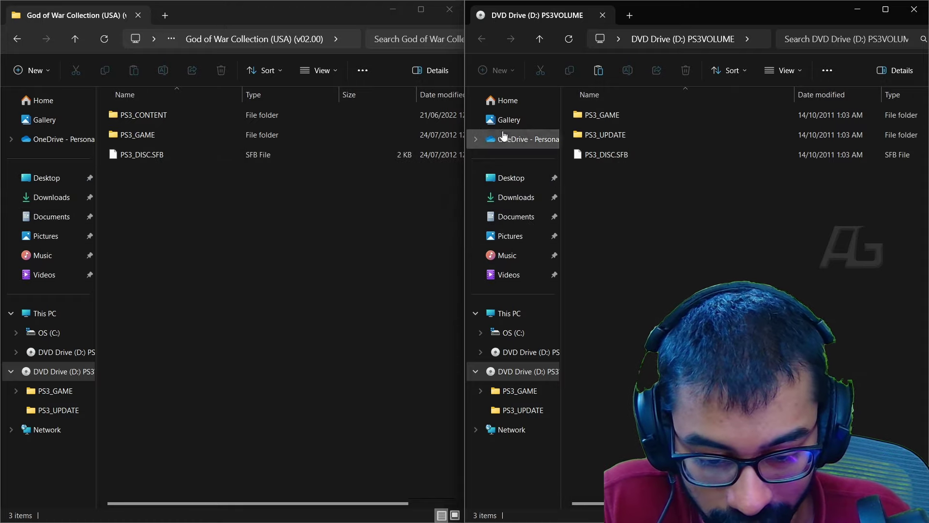
# - Inspect the God of War PS3_GAME folder's contents and check both PS3_GAME folders for size properties
pyautogui.doubleClick(205, 136)
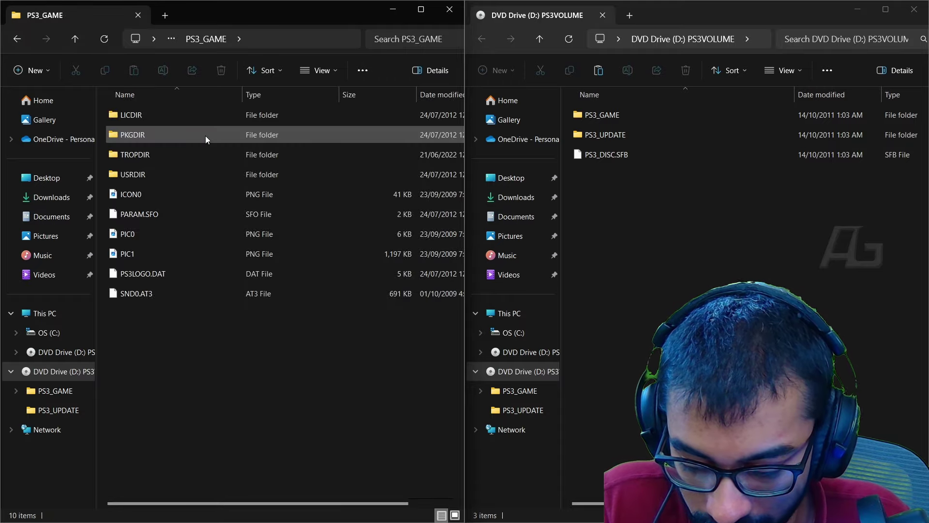
pyautogui.hscroll(3, 210, 154)
pyautogui.hscroll(-3, 194, 145)
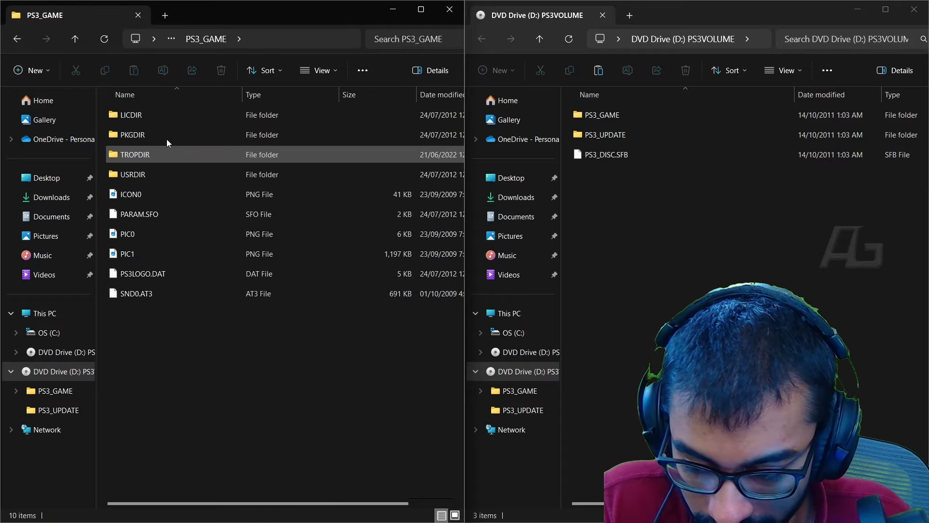
pyautogui.click(18, 40)
pyautogui.rightClick(228, 141)
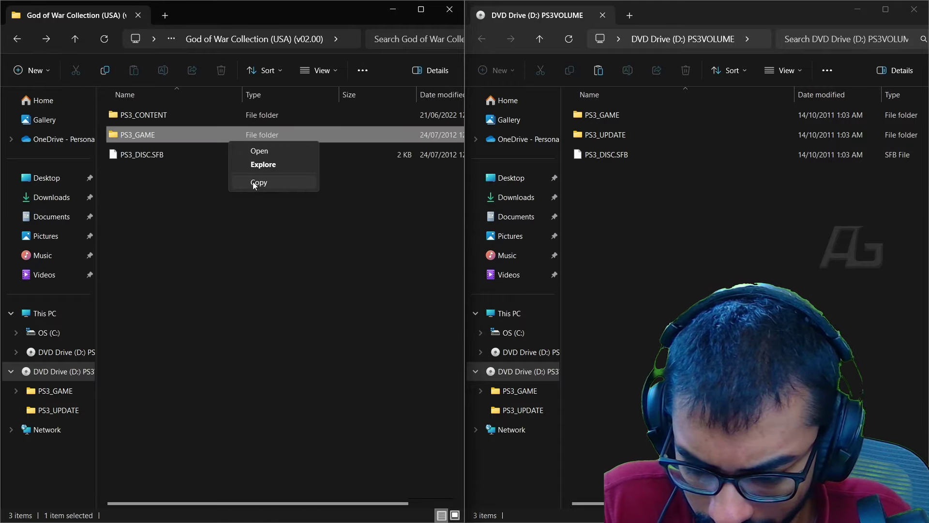
pyautogui.click(201, 196)
pyautogui.rightClick(623, 116)
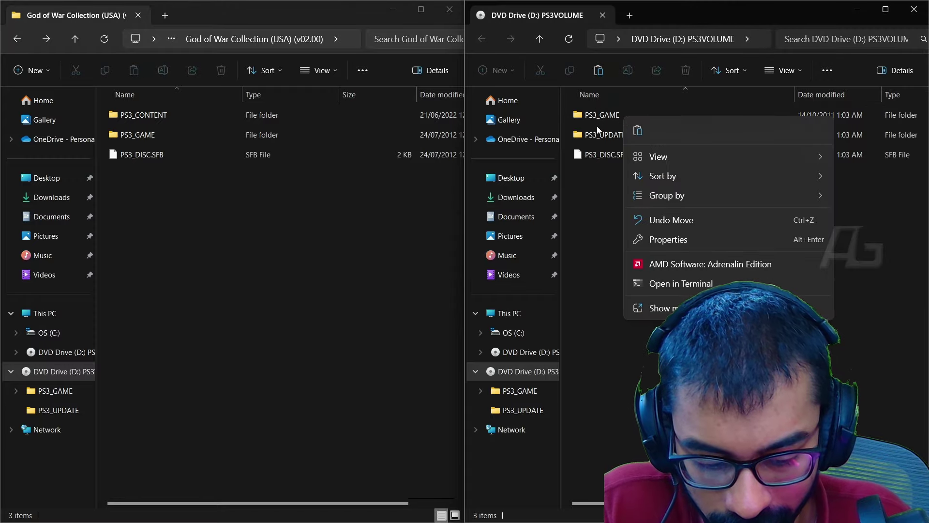
pyautogui.click(300, 237)
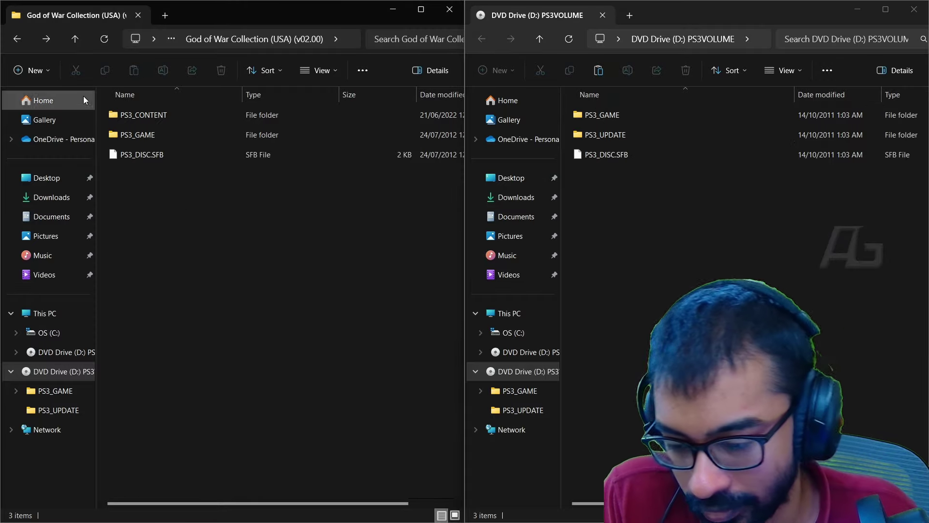
# - Return to the top level of the God of War archive and close the mounted disc window
pyautogui.click(18, 39)
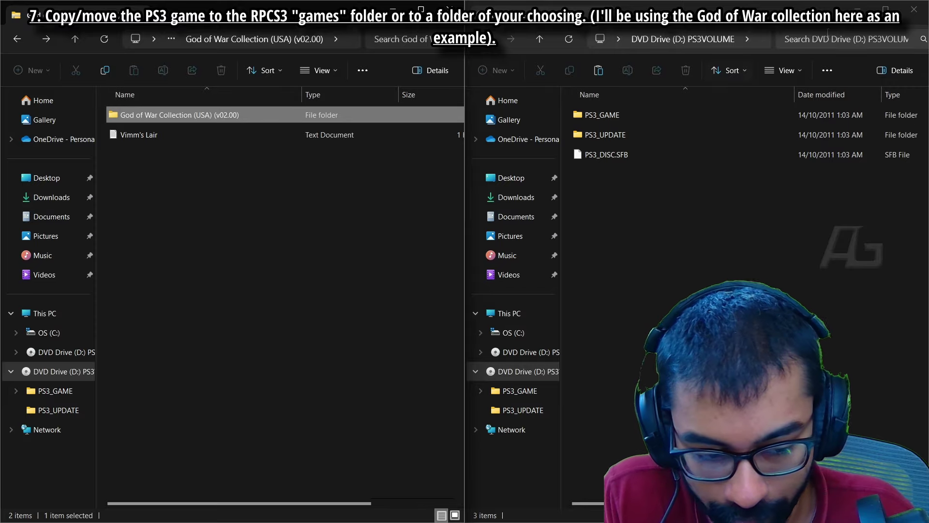
pyautogui.click(914, 9)
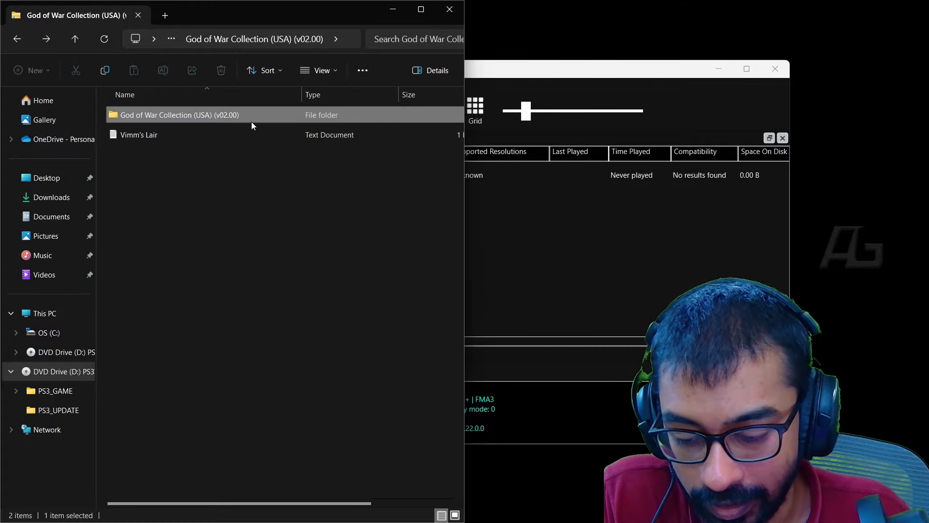
pyautogui.click(496, 297)
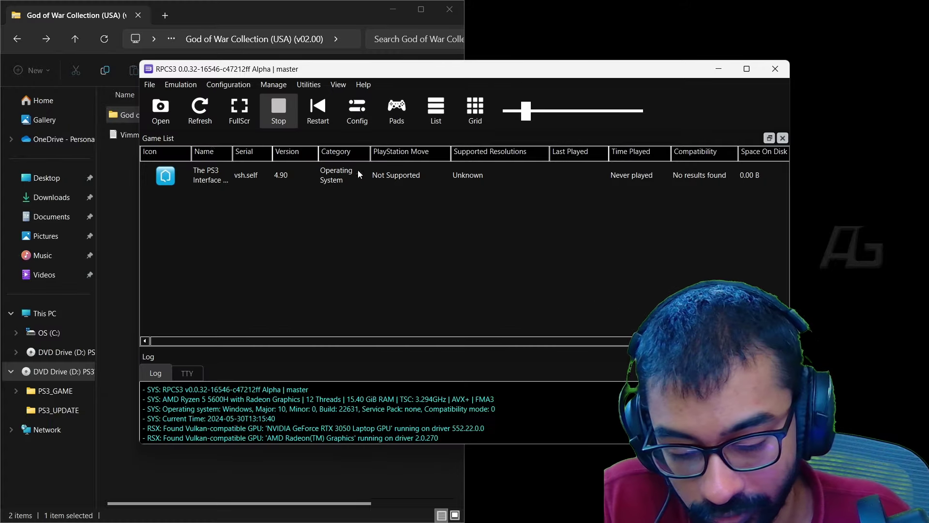
pyautogui.click(128, 208)
# - Open the C:\RPCS3\games folder in a window beside the archive and widen its Name column
pyautogui.moveTo(337, 506)
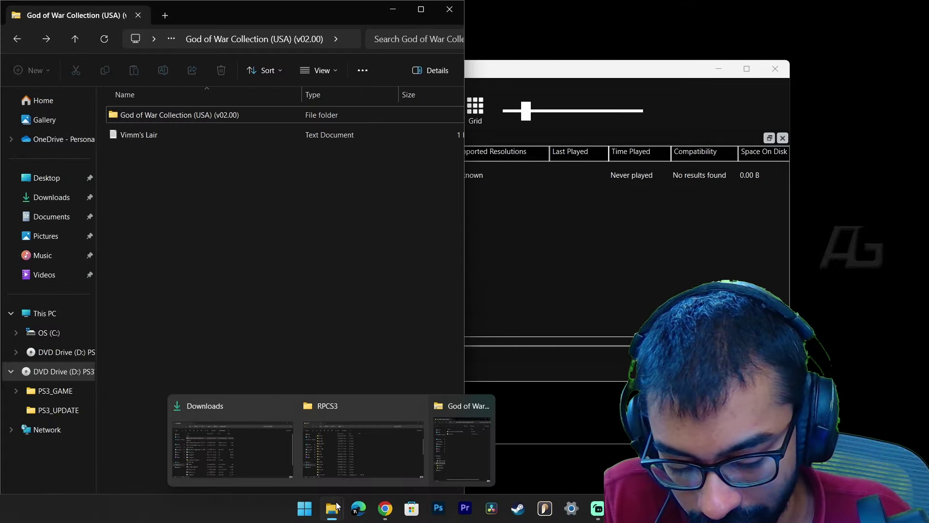
pyautogui.click(358, 450)
pyautogui.moveTo(309, 36); pyautogui.dragTo(603, 29)
pyautogui.click(533, 52)
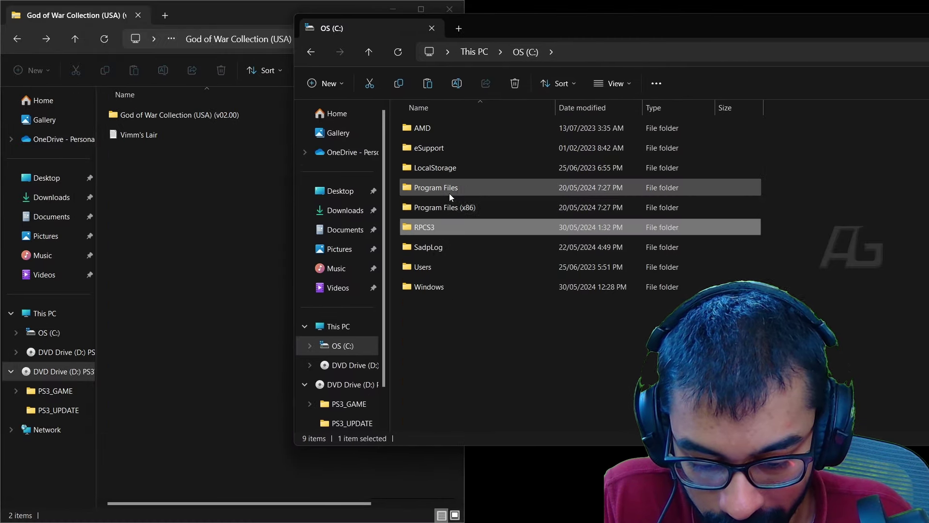
pyautogui.doubleClick(446, 228)
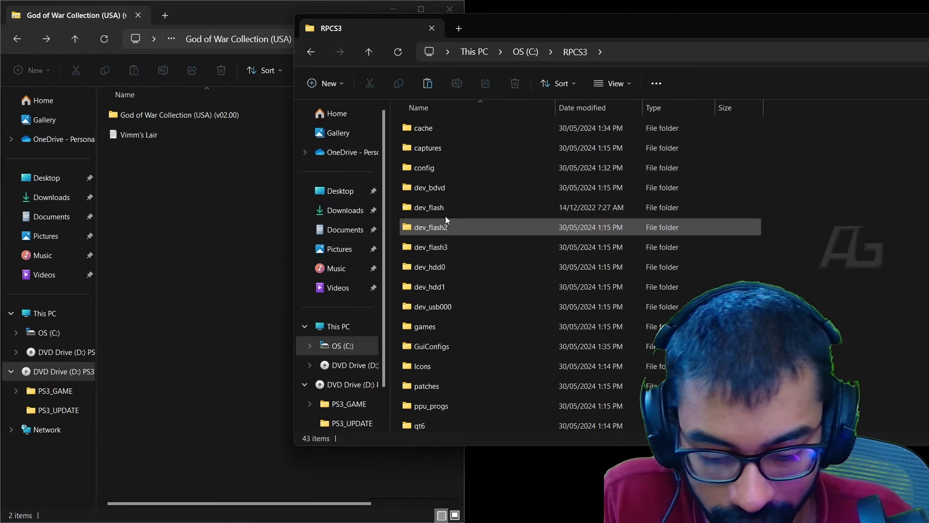
pyautogui.scroll(-3, 449, 230)
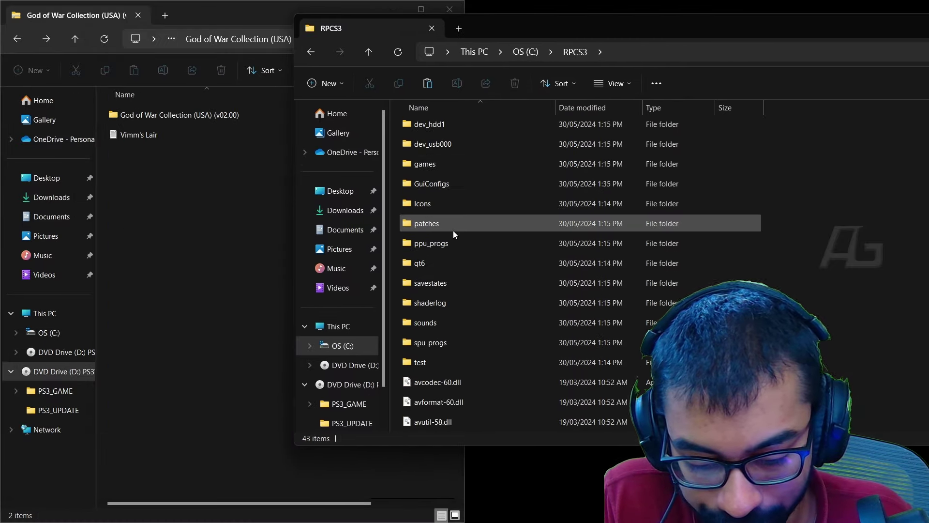
pyautogui.doubleClick(449, 167)
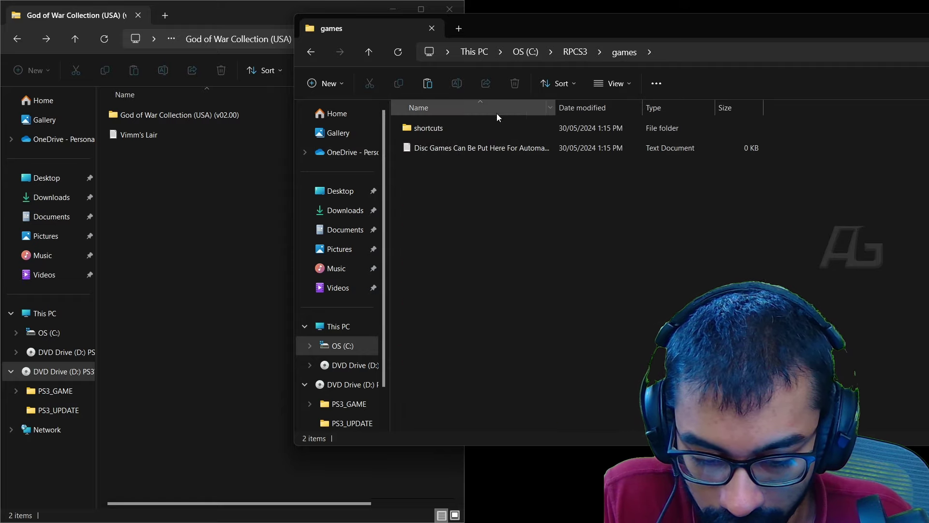
pyautogui.doubleClick(553, 107)
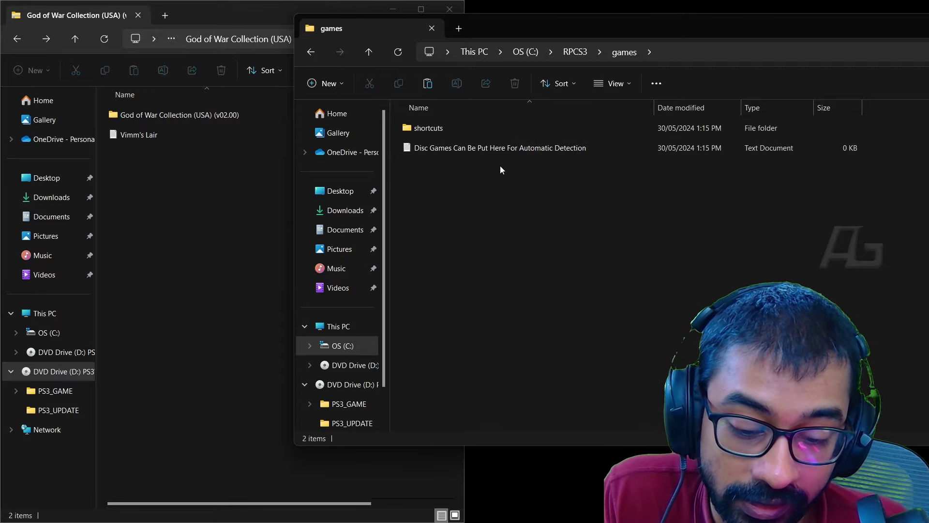
# - Try to copy the God of War Collection (USA) (v02.00) folder from the archive window into the RPCS3 games folder
pyautogui.click(217, 119)
pyautogui.moveTo(187, 114); pyautogui.dragTo(513, 183)
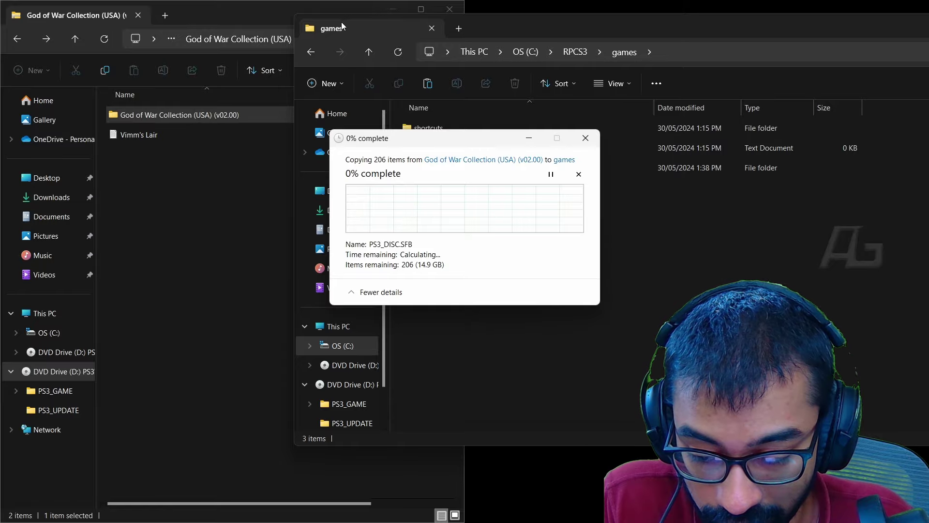
pyautogui.click(399, 8)
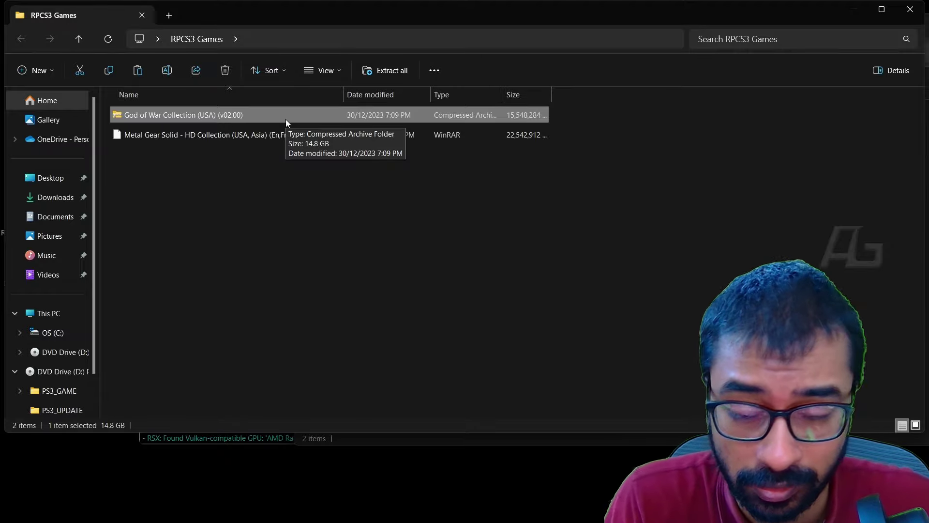
# - Open the God of War Collection archive in WinRAR, select its game folder, and minimize the RPCS3 Games window
pyautogui.click(227, 135)
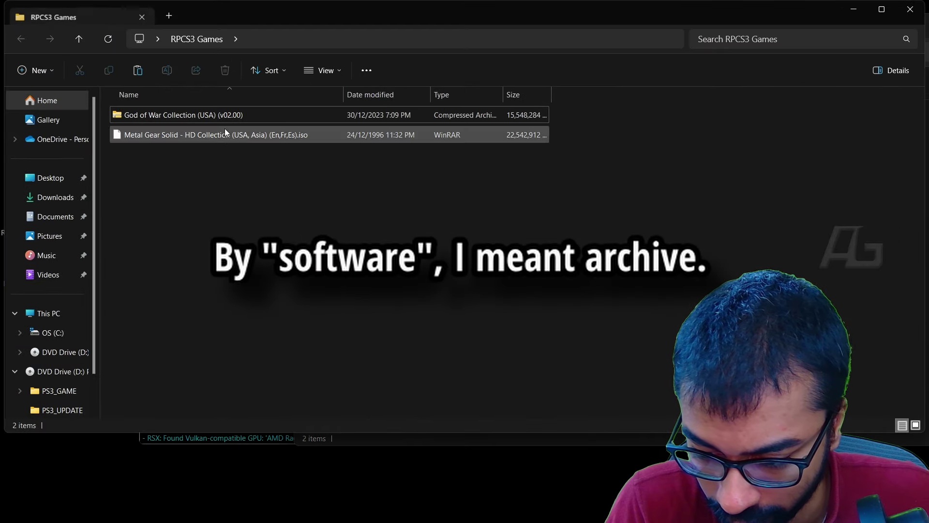
pyautogui.rightClick(214, 117)
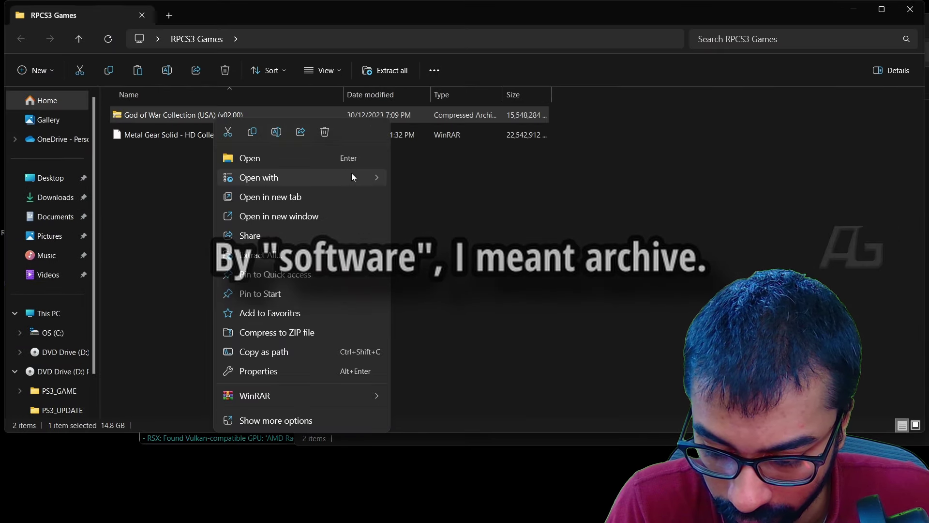
pyautogui.moveTo(372, 176)
pyautogui.click(415, 199)
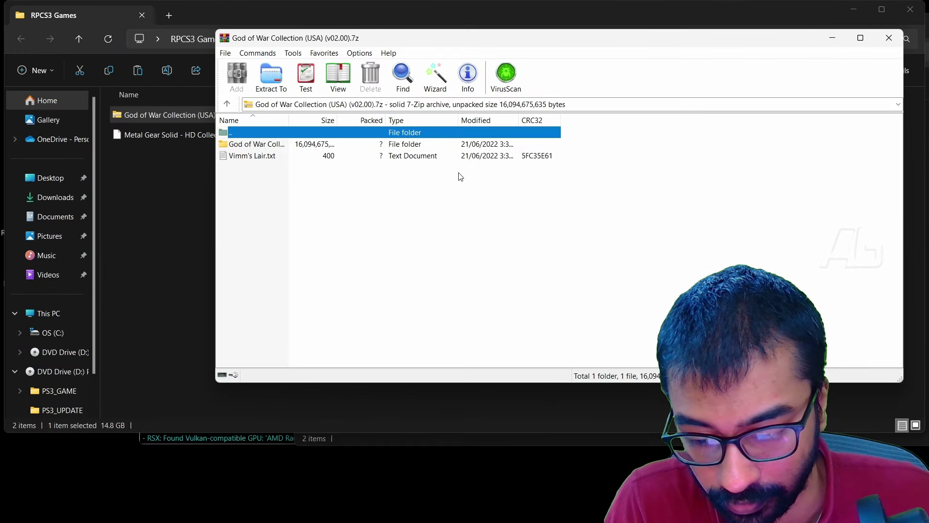
pyautogui.press('Down')
pyautogui.press('Escape')
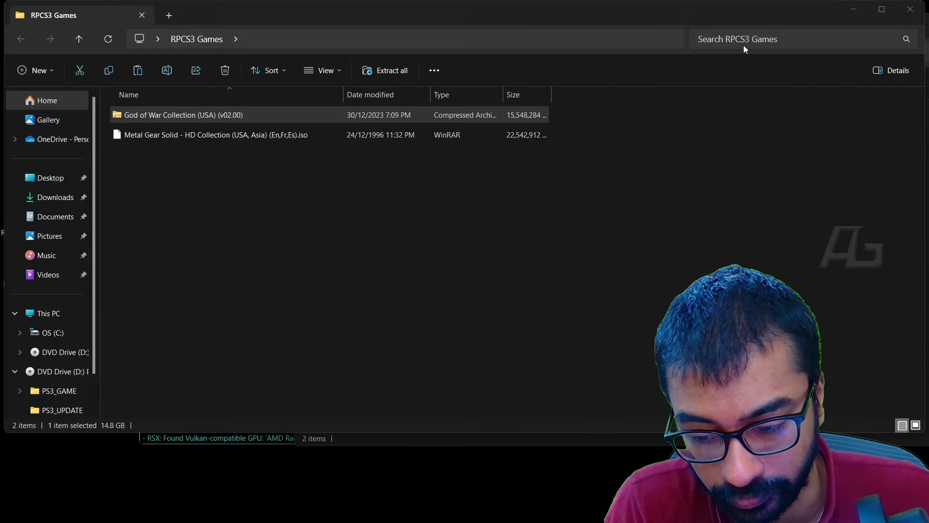
pyautogui.click(844, 16)
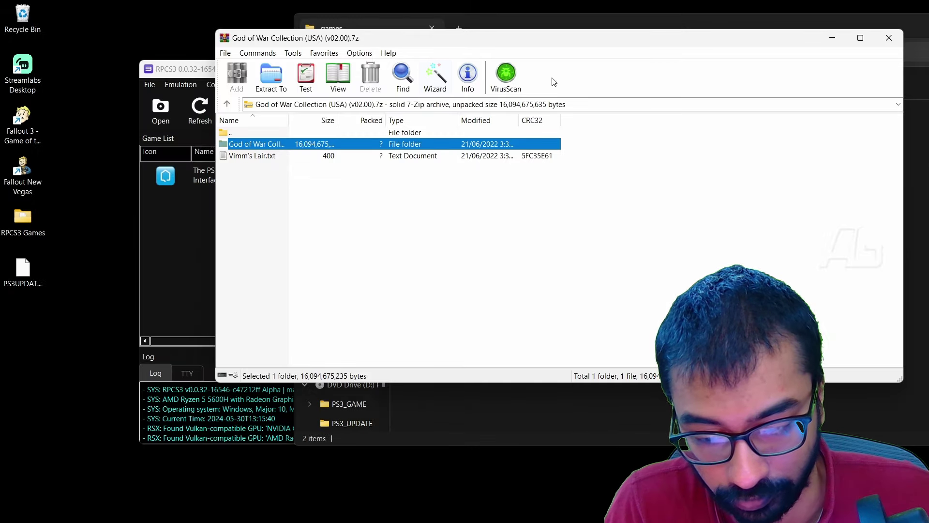
# - Arrange the games folder and WinRAR windows, and extract the God of War Collection (USA) (v02.00) folder into C:\RPCS3\games
pyautogui.click(393, 18)
pyautogui.moveTo(393, 18); pyautogui.dragTo(216, 50)
pyautogui.click(354, 39)
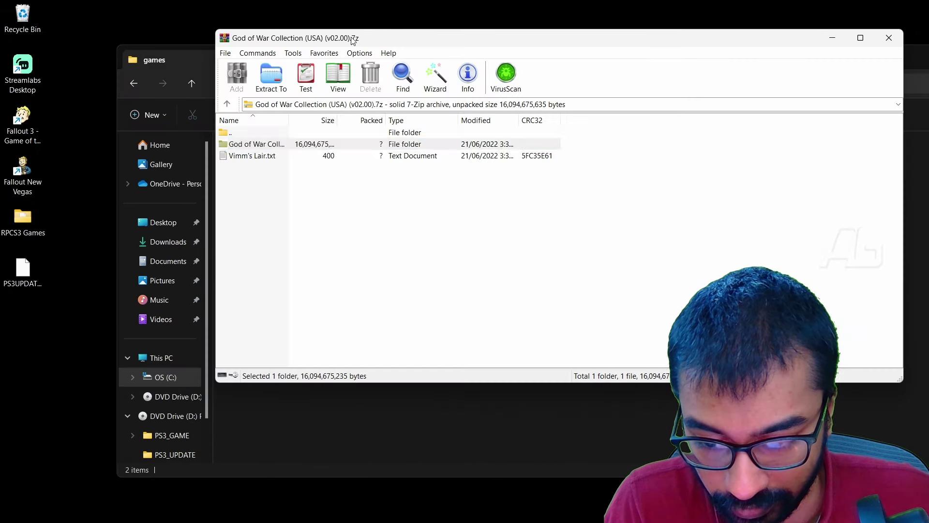
pyautogui.click(148, 80)
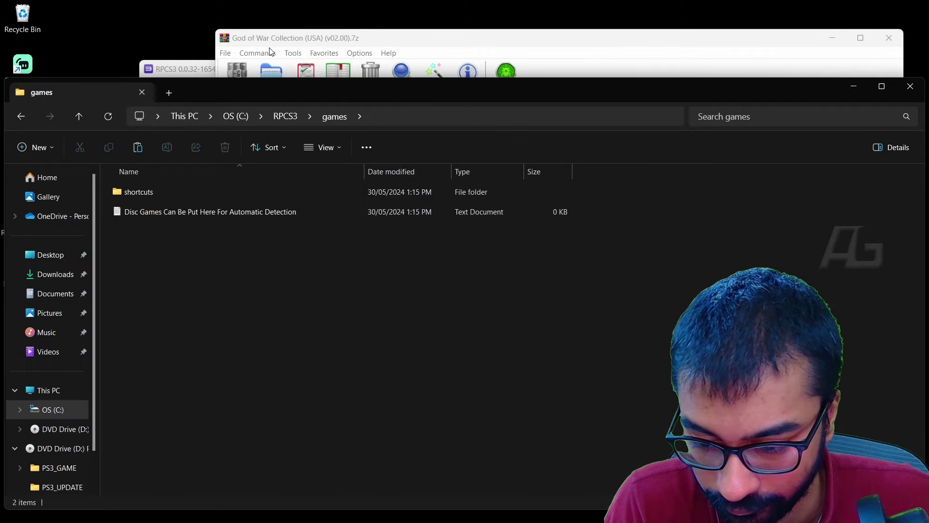
pyautogui.click(267, 56)
pyautogui.moveTo(290, 38); pyautogui.dragTo(440, 53)
pyautogui.moveTo(407, 160); pyautogui.dragTo(284, 248)
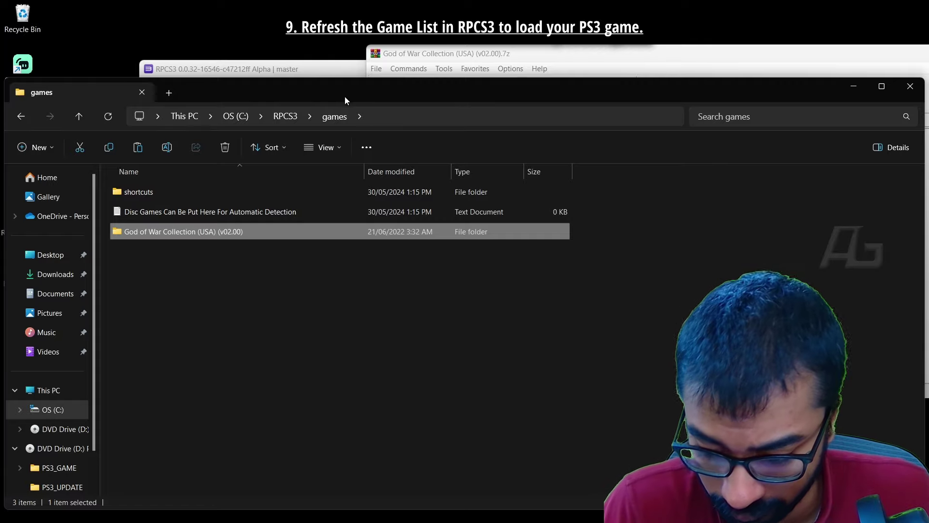
# - Reposition the games folder window to check the extracted God of War folder, and minimize the window
pyautogui.moveTo(298, 92); pyautogui.dragTo(291, 53)
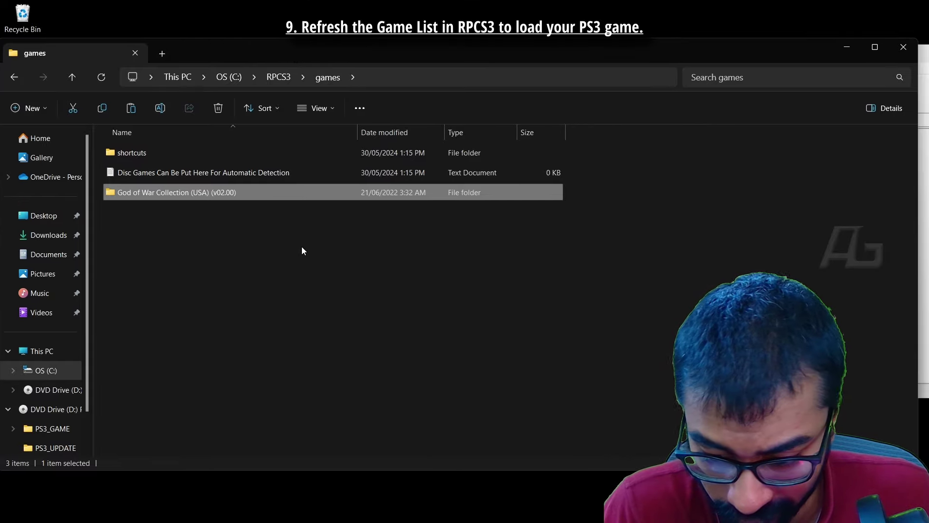
pyautogui.click(301, 246)
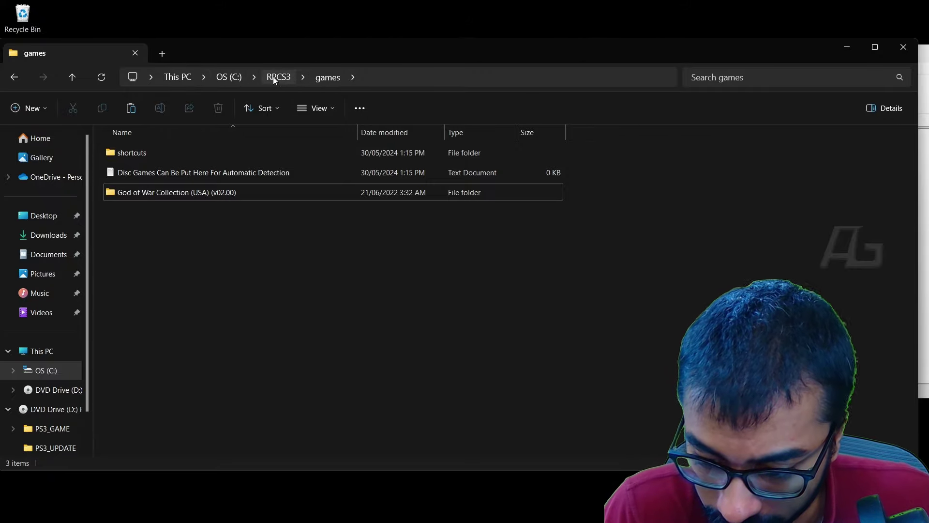
pyautogui.moveTo(275, 52); pyautogui.dragTo(289, 47)
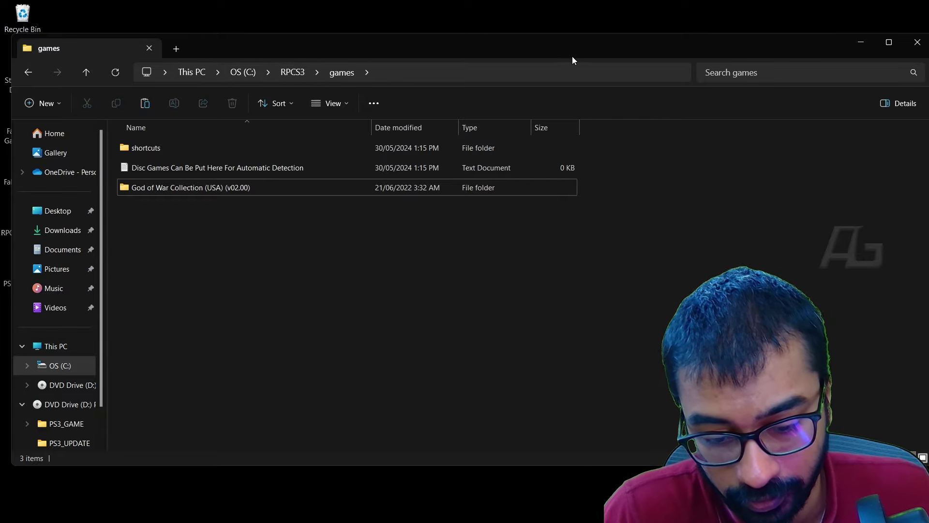
pyautogui.click(871, 41)
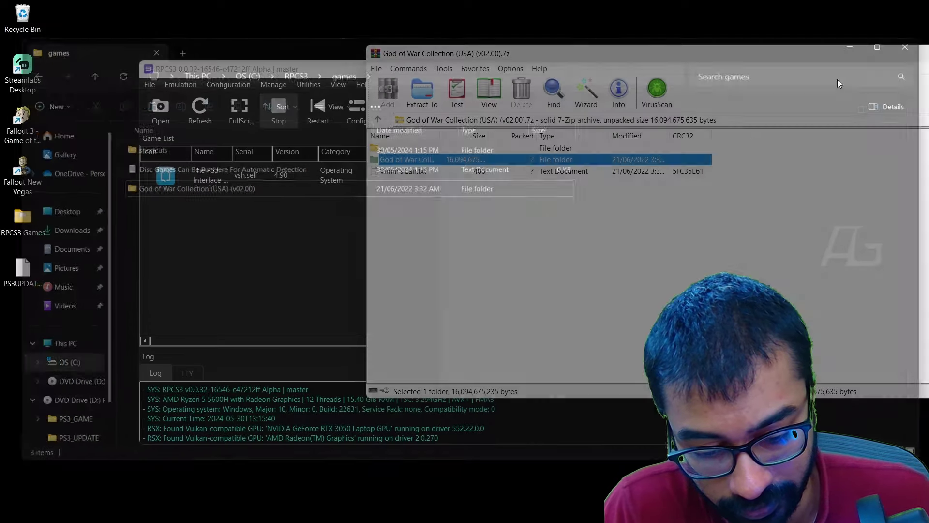
# - Switch to RPCS3, refresh its game list and widen the Version column to show the full version text
pyautogui.click(361, 97)
pyautogui.click(200, 111)
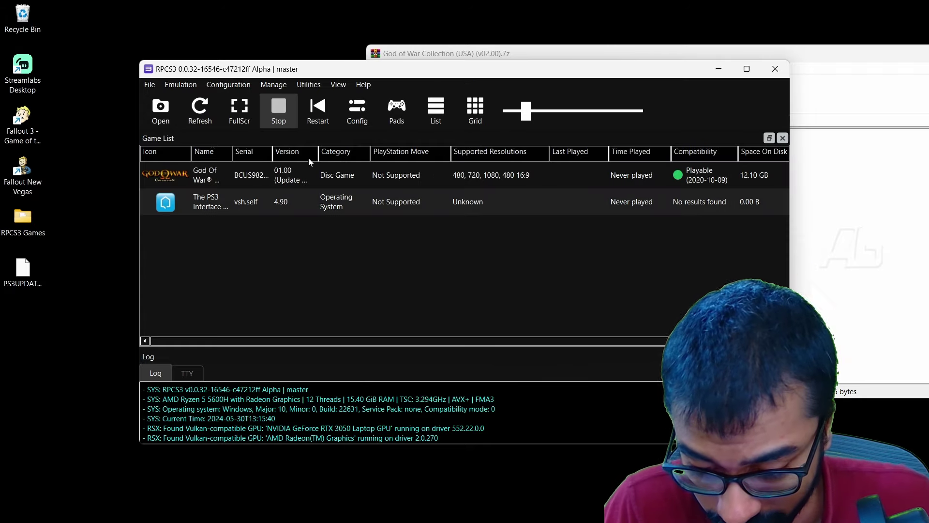
pyautogui.moveTo(319, 155); pyautogui.dragTo(383, 151)
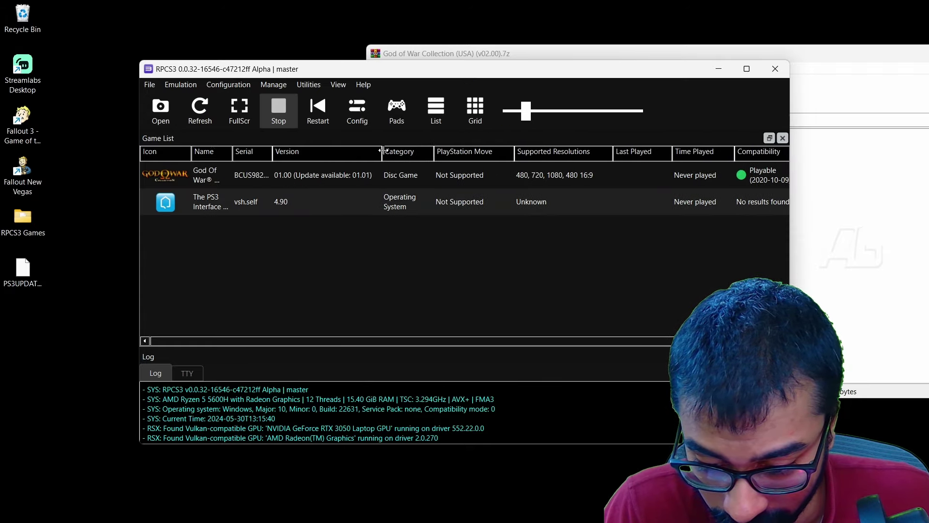
# - Widen the Serial column in the game list to show the full God of War serial, and close the God of War archive window
pyautogui.rightClick(313, 174)
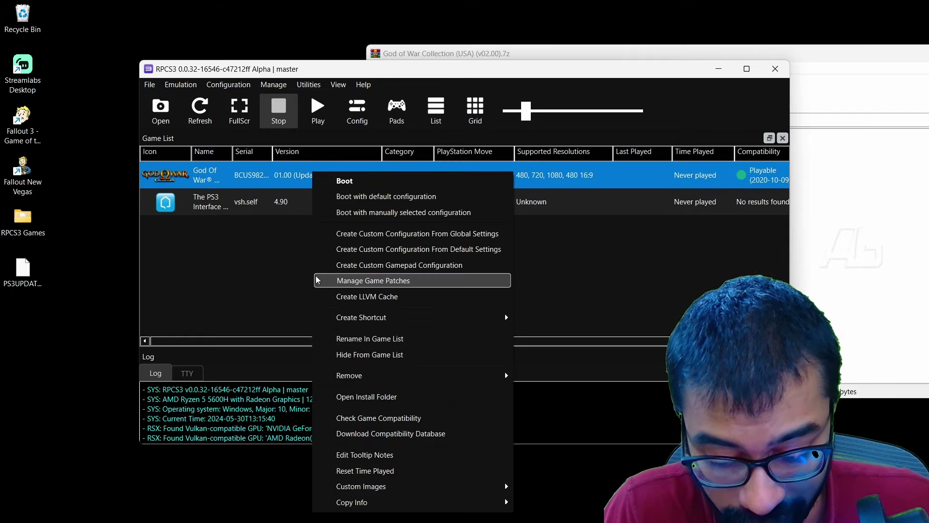
pyautogui.click(285, 264)
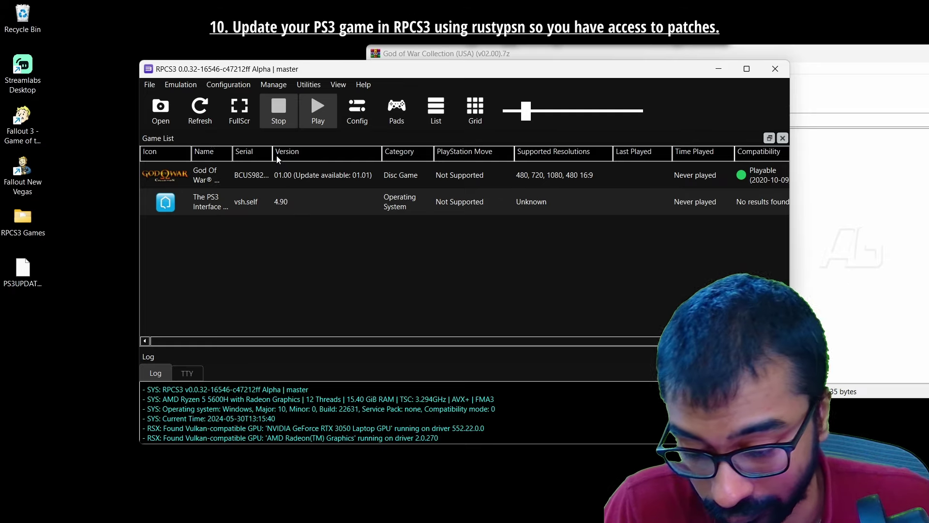
pyautogui.moveTo(273, 152); pyautogui.dragTo(290, 151)
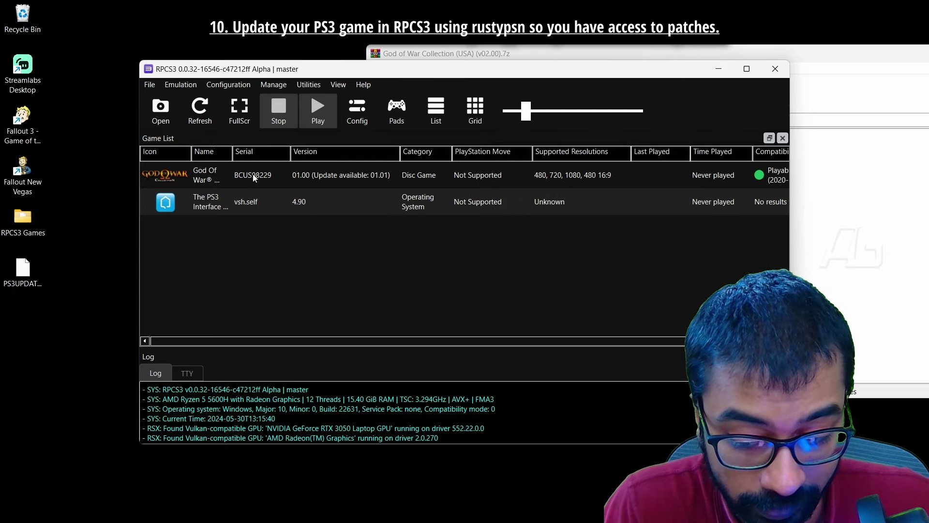
pyautogui.click(601, 53)
pyautogui.moveTo(564, 57); pyautogui.dragTo(336, 62)
pyautogui.click(760, 58)
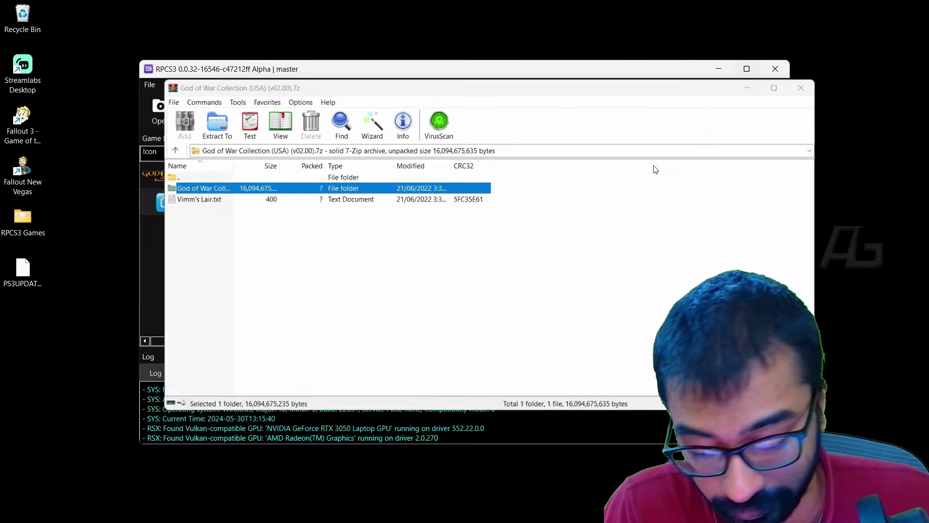
# - Switch to Chrome, search for RUSTY PSN in a new tab, and open the RainbowCookie32/rusty-psn GitHub repository
pyautogui.moveTo(297, 491)
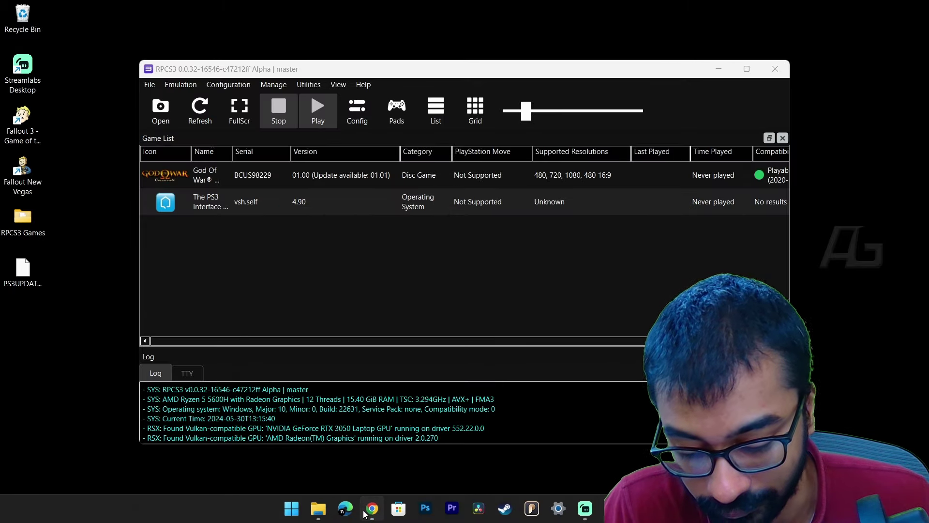
pyautogui.click(368, 511)
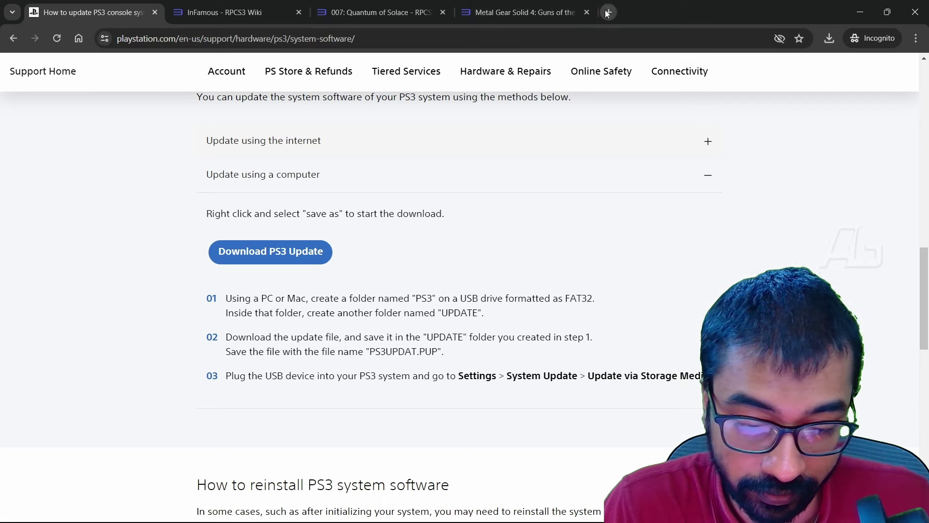
pyautogui.click(608, 12)
pyautogui.write('RUSTY PSN')
pyautogui.press('Return')
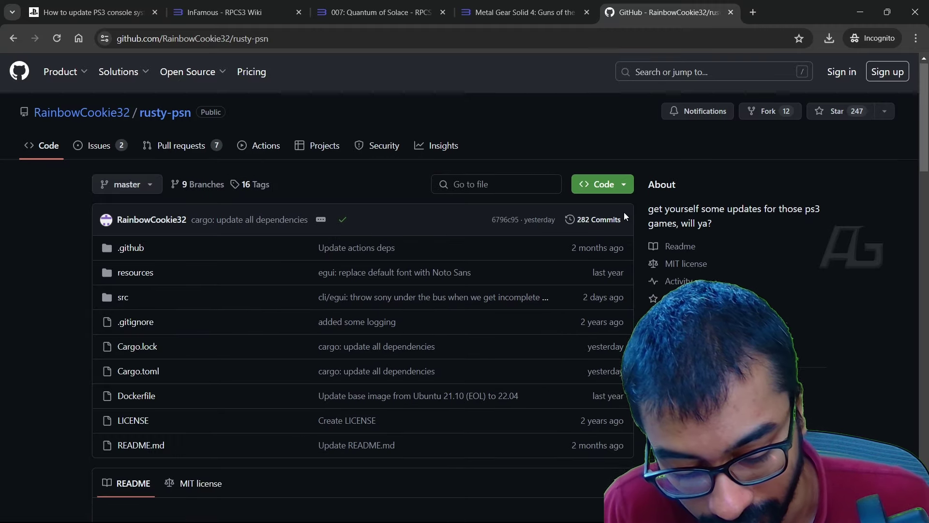
# - Download rusty-psn-egui-windows.zip from the v0.3.8 release to the Desktop, check the download history, and minimize the browser
pyautogui.scroll(-3, 663, 253)
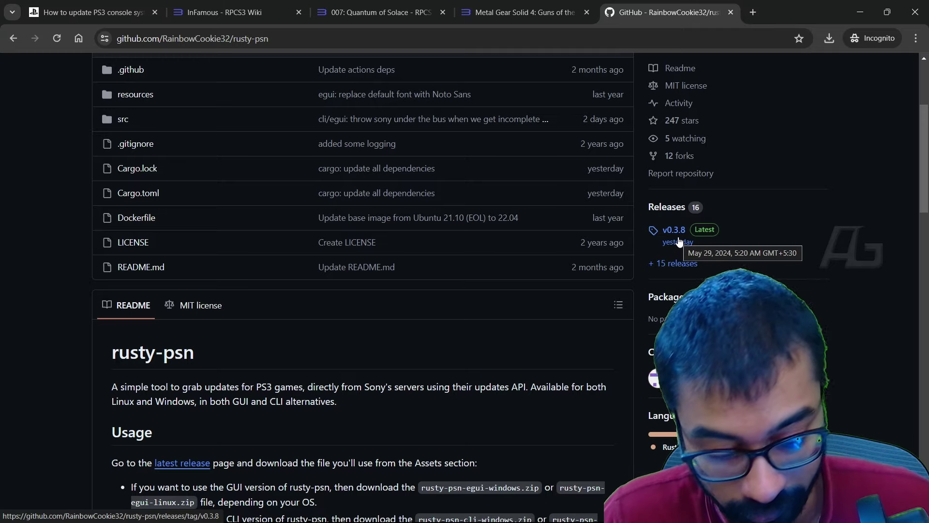
pyautogui.click(679, 241)
pyautogui.scroll(-6, 520, 259)
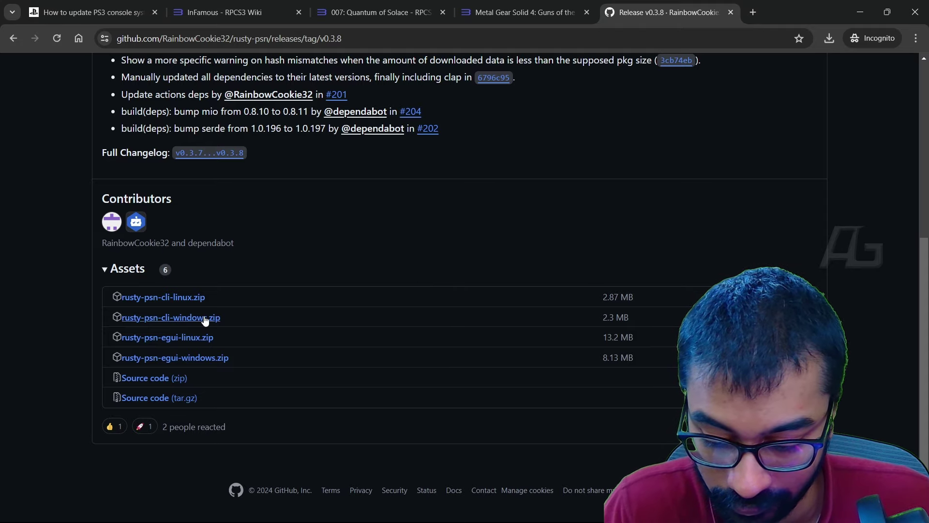
pyautogui.click(201, 362)
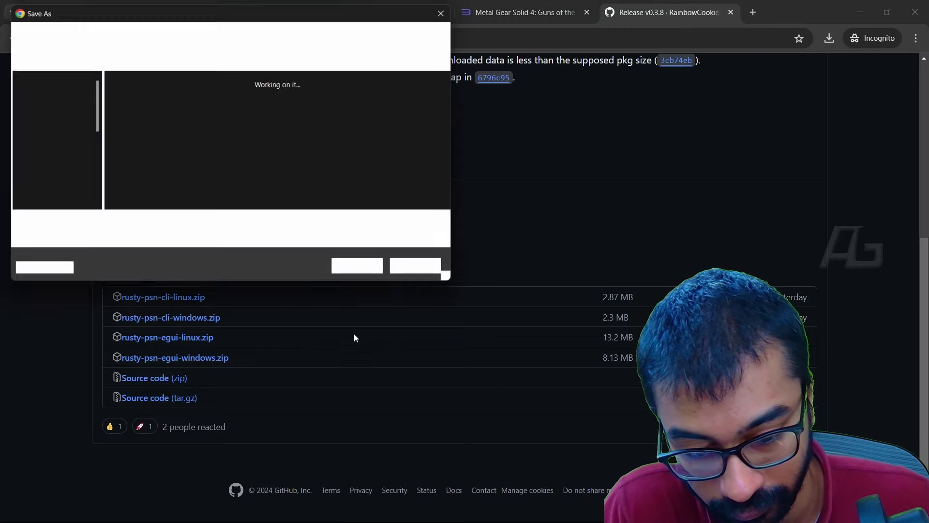
pyautogui.click(359, 269)
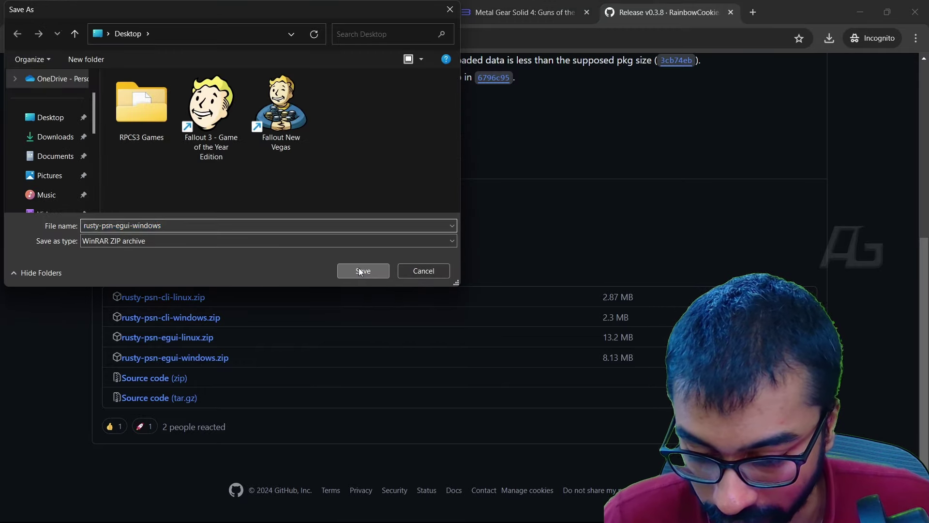
pyautogui.click(831, 38)
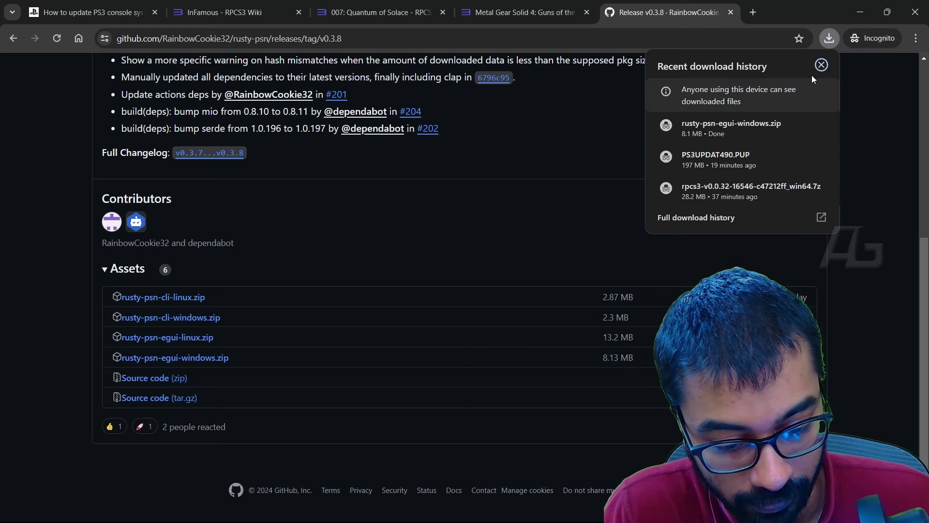
pyautogui.moveTo(785, 125)
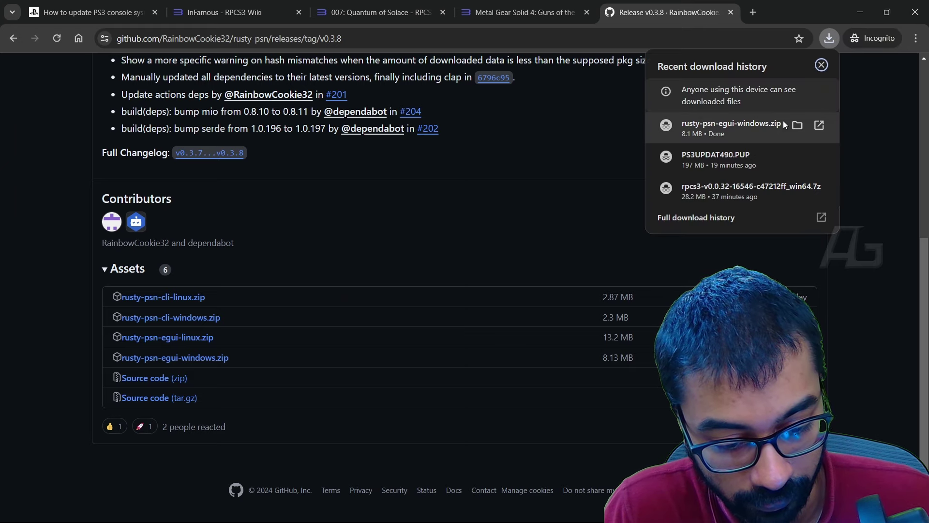
pyautogui.click(860, 13)
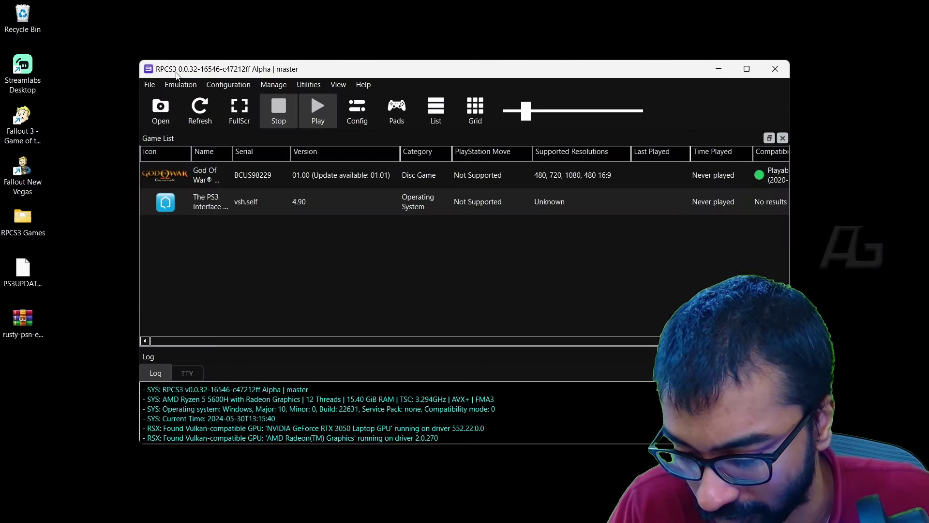
# - Open rusty-psn-egui-windows.zip from the desktop and launch rusty-psn.exe from the archive
pyautogui.click(37, 321)
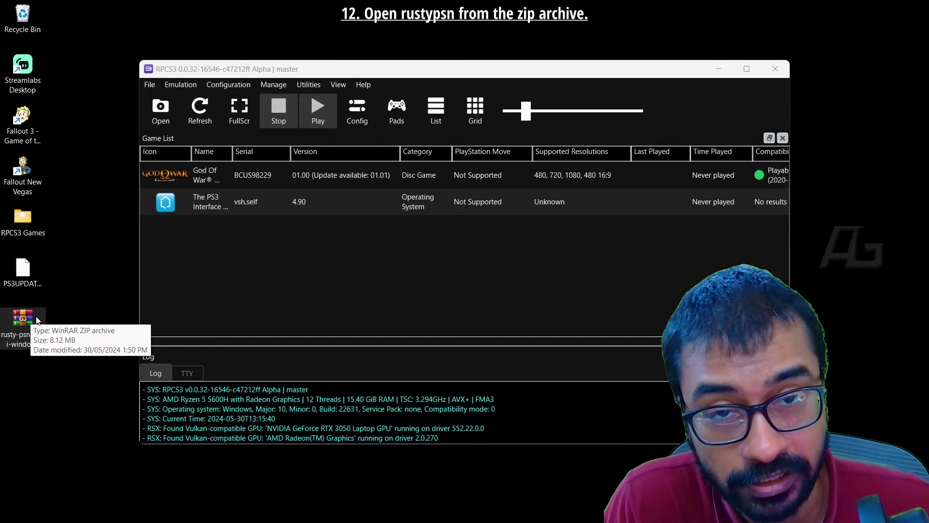
pyautogui.doubleClick(36, 318)
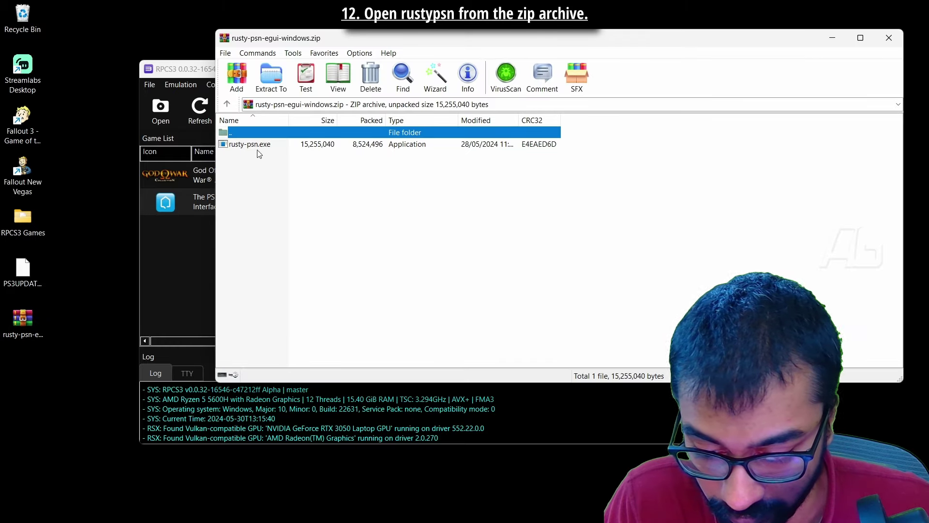
pyautogui.click(271, 148)
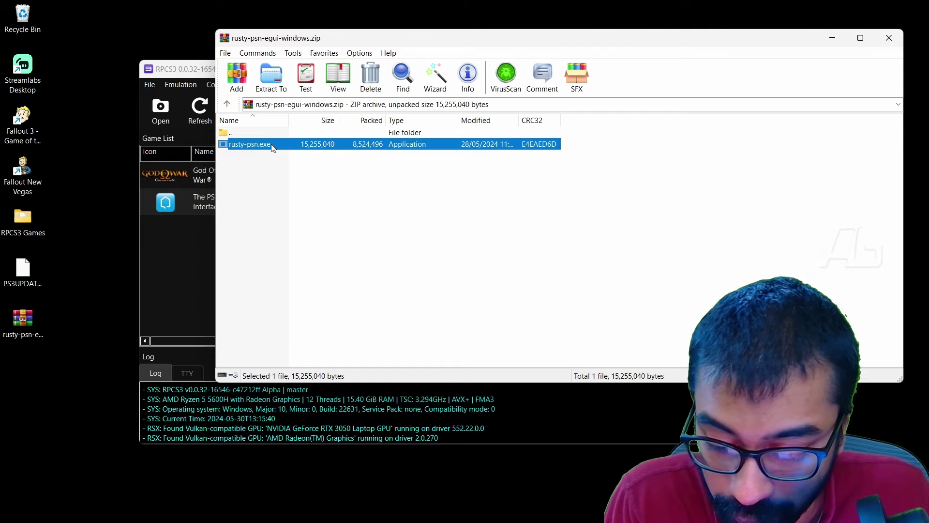
pyautogui.doubleClick(261, 144)
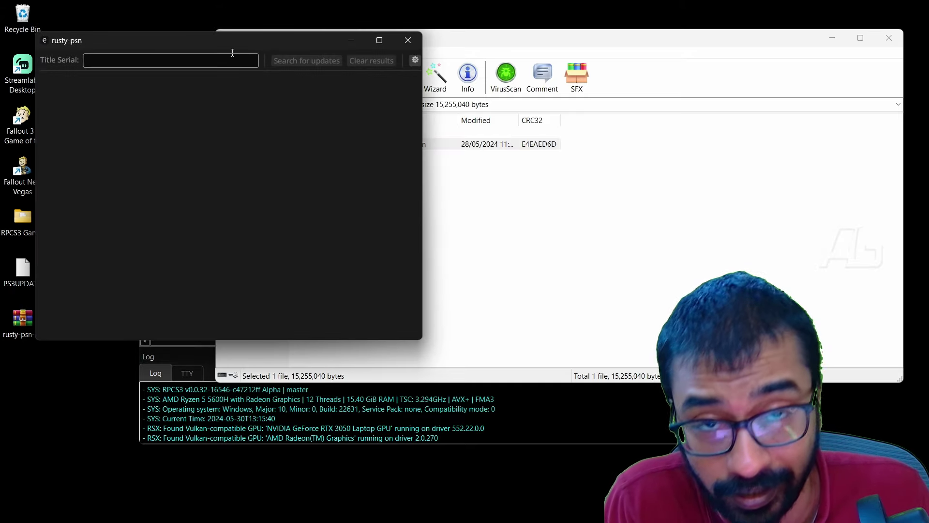
# - Start choosing a new download path in the rusty-psn settings and browse to the C:\RPCS3 folder
pyautogui.click(414, 60)
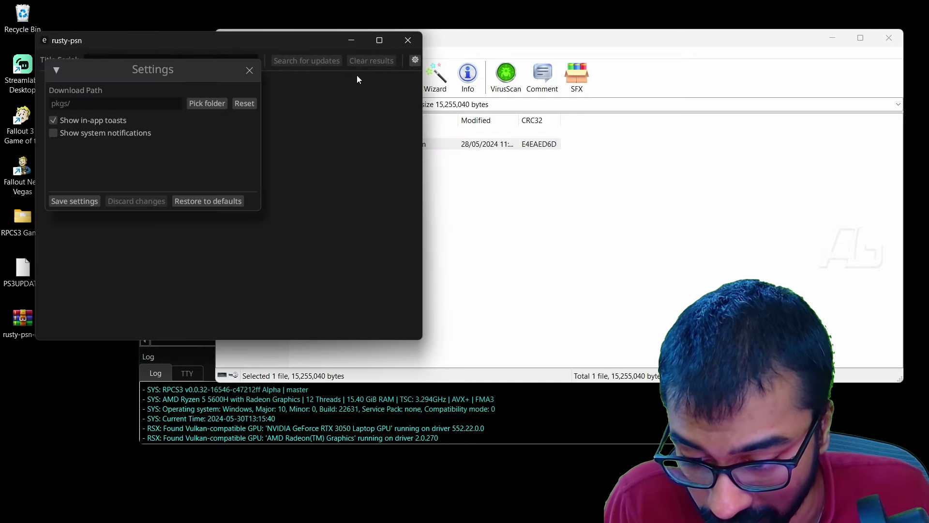
pyautogui.click(207, 103)
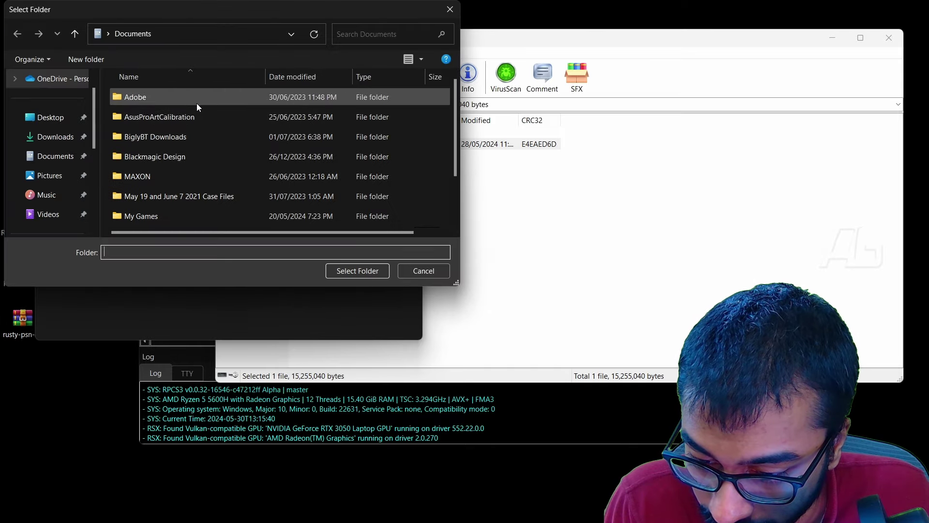
pyautogui.scroll(-1, 218, 120)
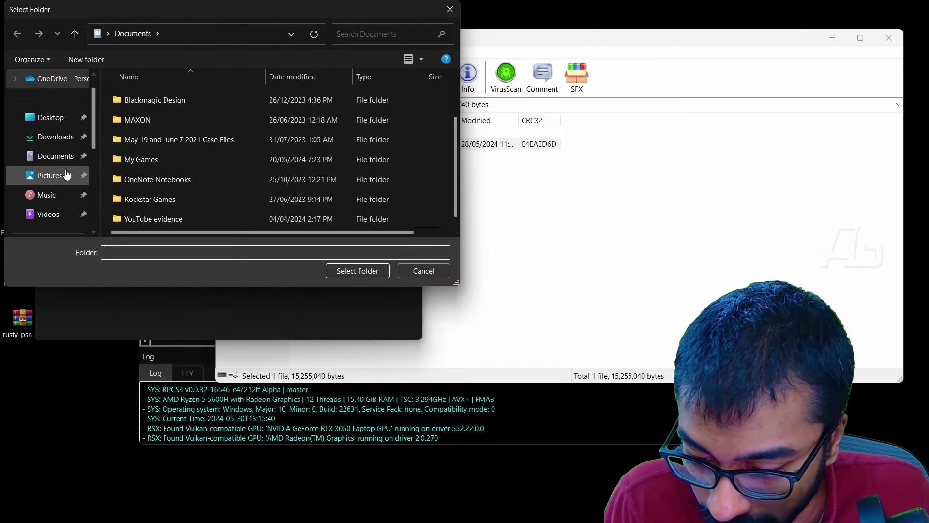
pyautogui.scroll(1, 153, 149)
pyautogui.scroll(-3, 54, 159)
pyautogui.click(48, 117)
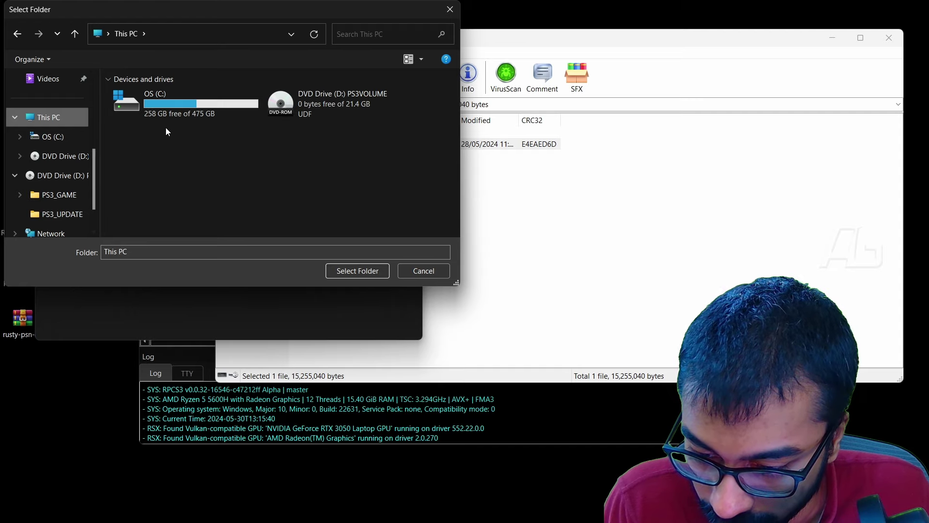
pyautogui.doubleClick(203, 121)
pyautogui.scroll(-1, 173, 138)
pyautogui.click(161, 158)
pyautogui.doubleClick(159, 157)
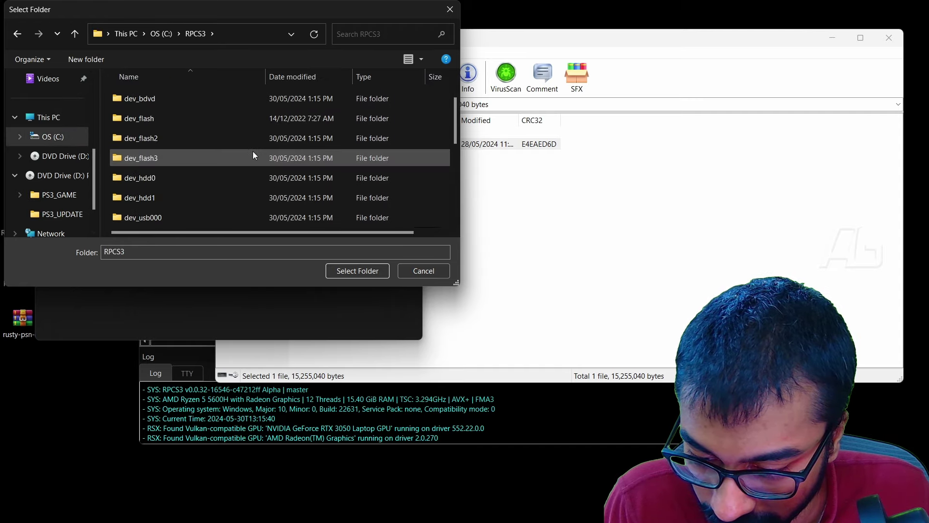
# - Create a folder named "update files" in C:\RPCS3, choose it as the download path, and save the settings
pyautogui.rightClick(110, 122)
pyautogui.moveTo(212, 248)
pyautogui.click(245, 251)
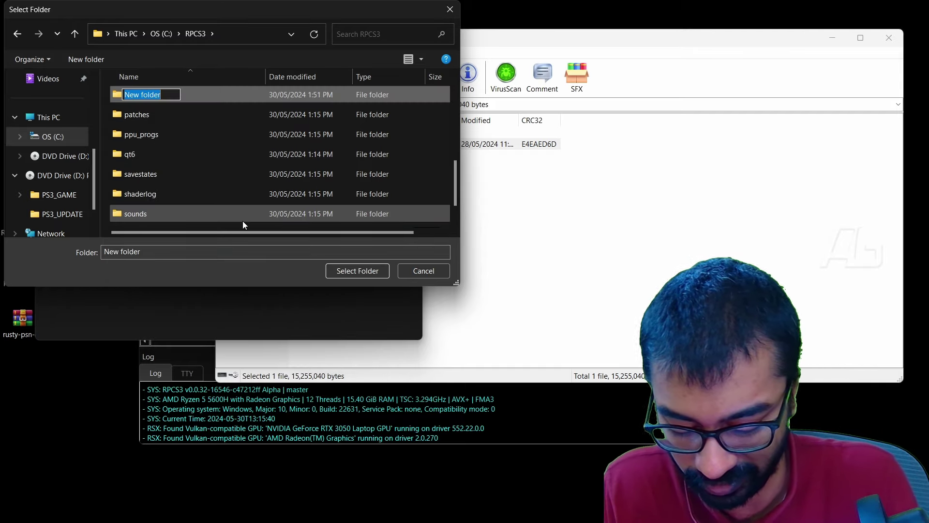
pyautogui.write('updatefiles')
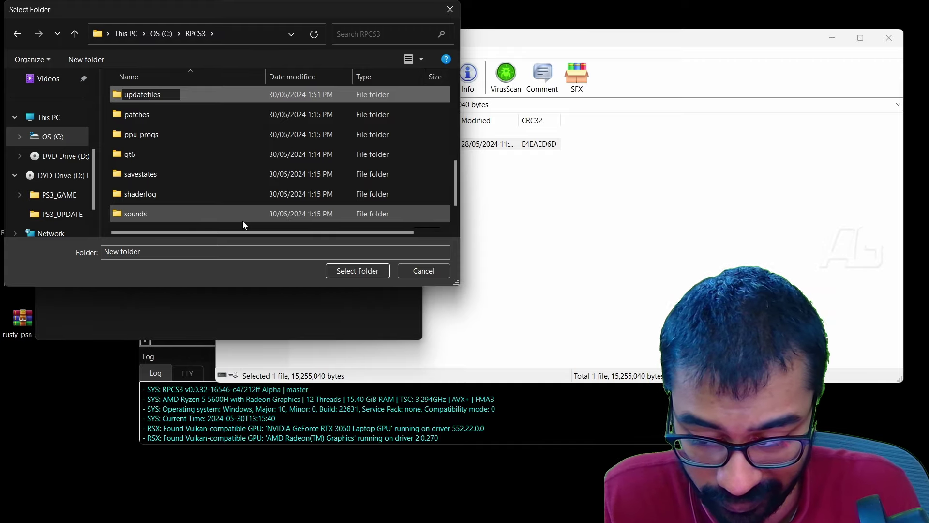
pyautogui.press('Return')
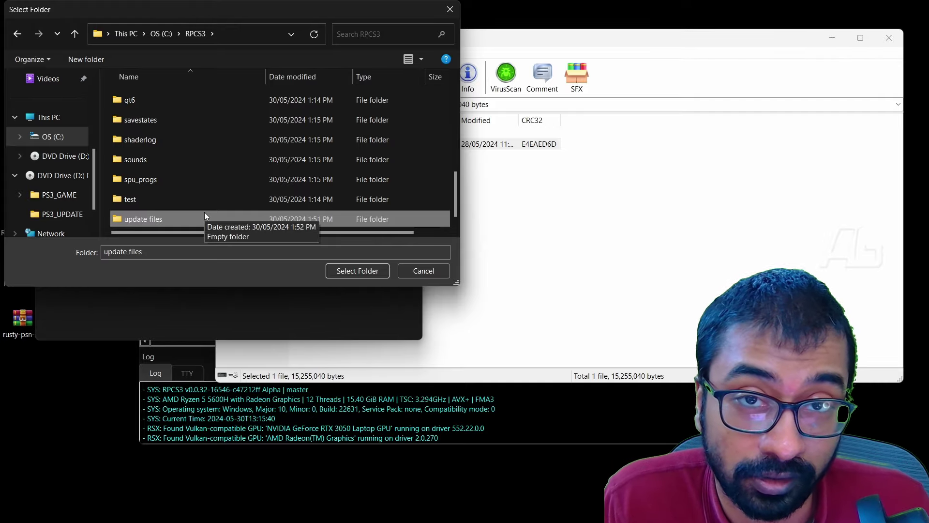
pyautogui.click(343, 271)
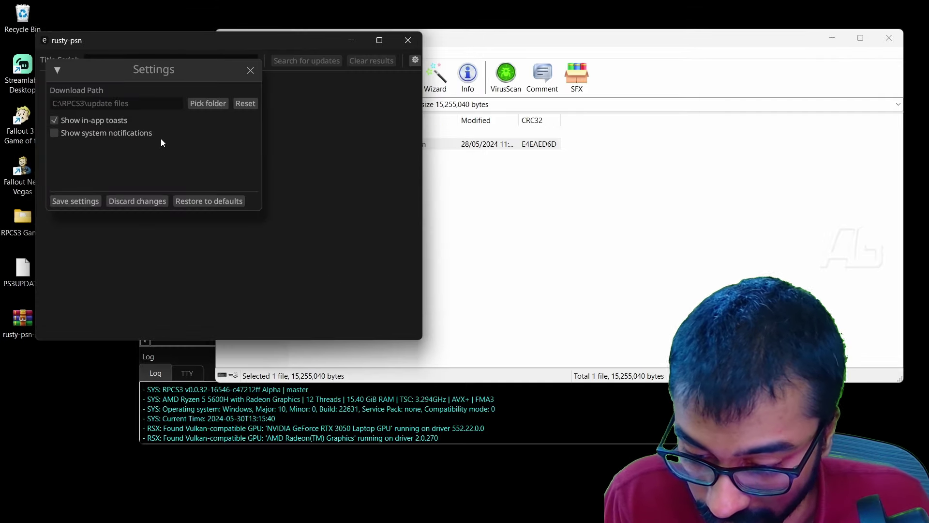
pyautogui.click(95, 200)
# - Move the rusty-psn window beside the RPCS3 game list and close the WinRAR archive window
pyautogui.click(228, 61)
pyautogui.moveTo(231, 42); pyautogui.dragTo(611, 60)
pyautogui.click(446, 39)
pyautogui.click(772, 59)
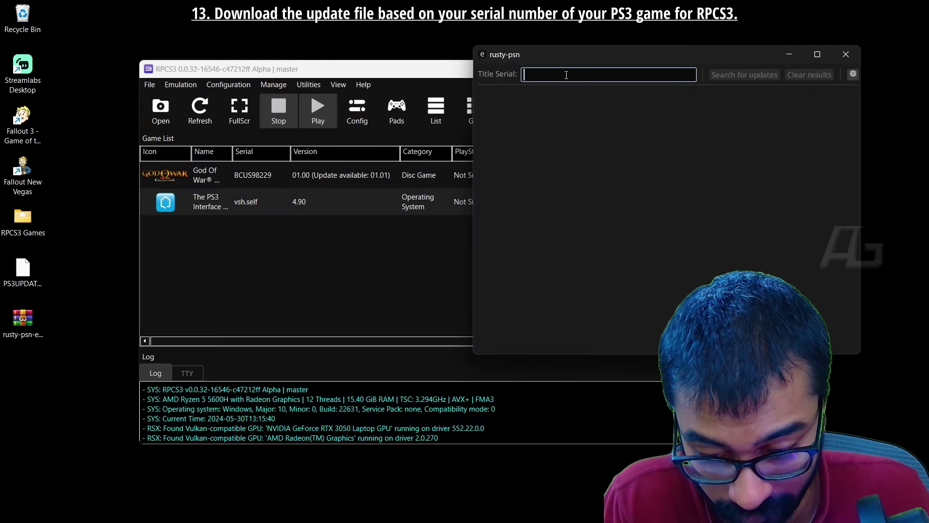
# - Search for updates for title serial BCUS98229, download all God of War Collection updates, and close rusty-psn
pyautogui.write('BC')
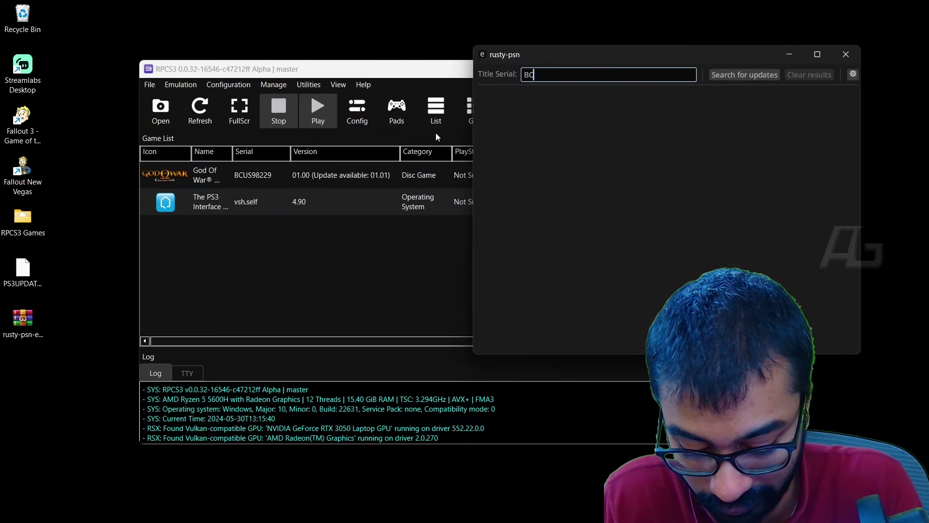
pyautogui.write('US98229')
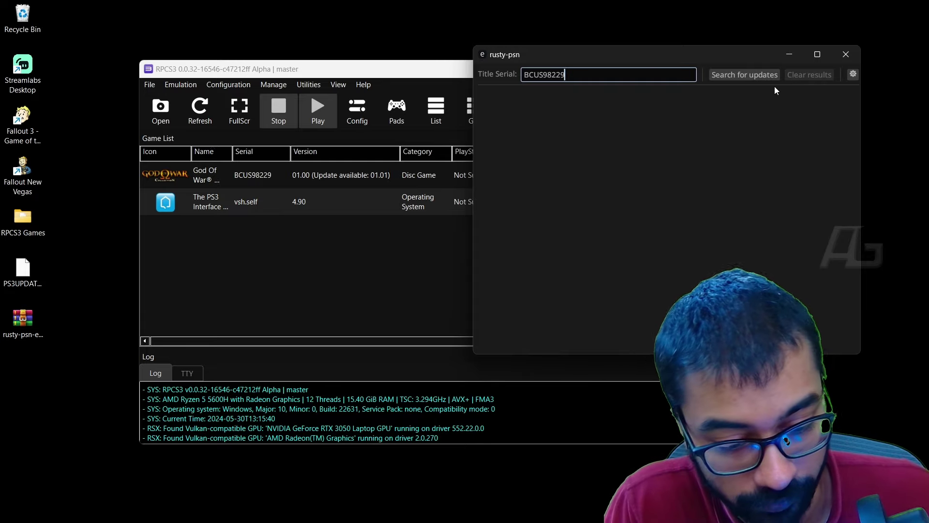
pyautogui.click(760, 76)
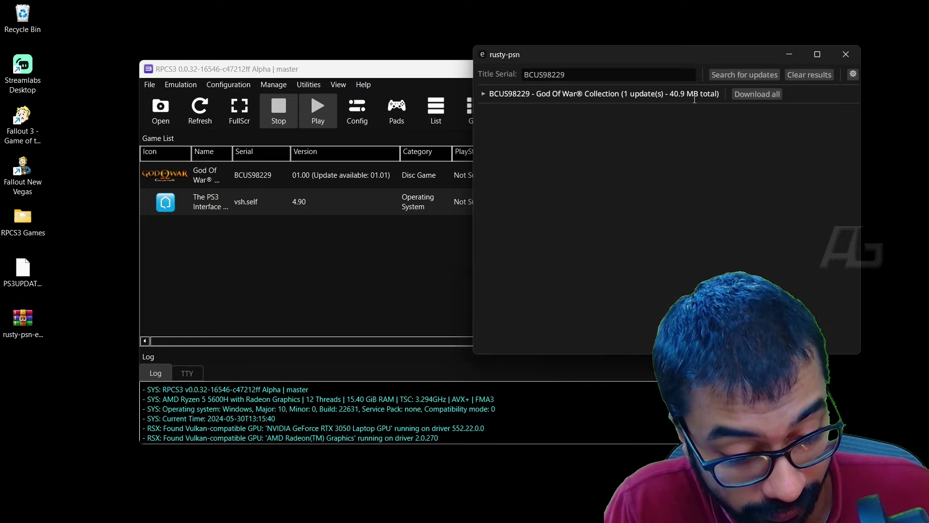
pyautogui.click(483, 95)
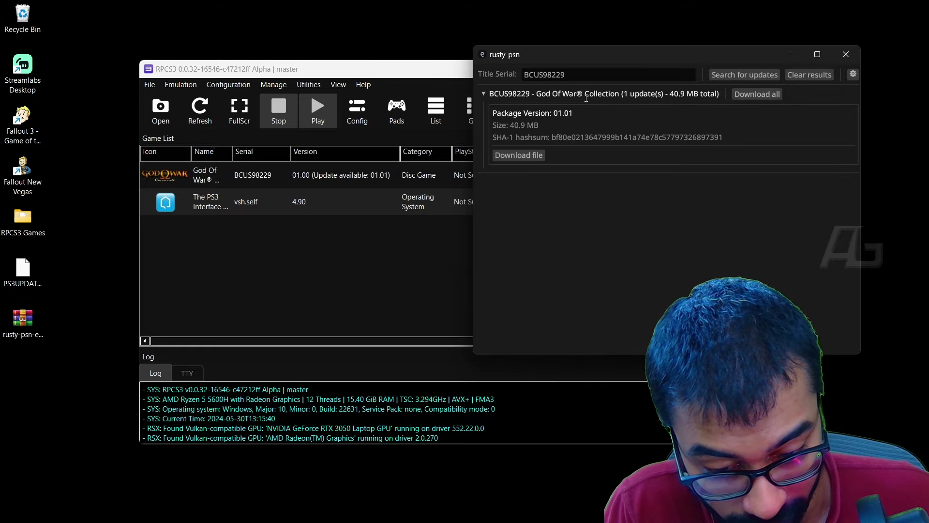
pyautogui.click(743, 96)
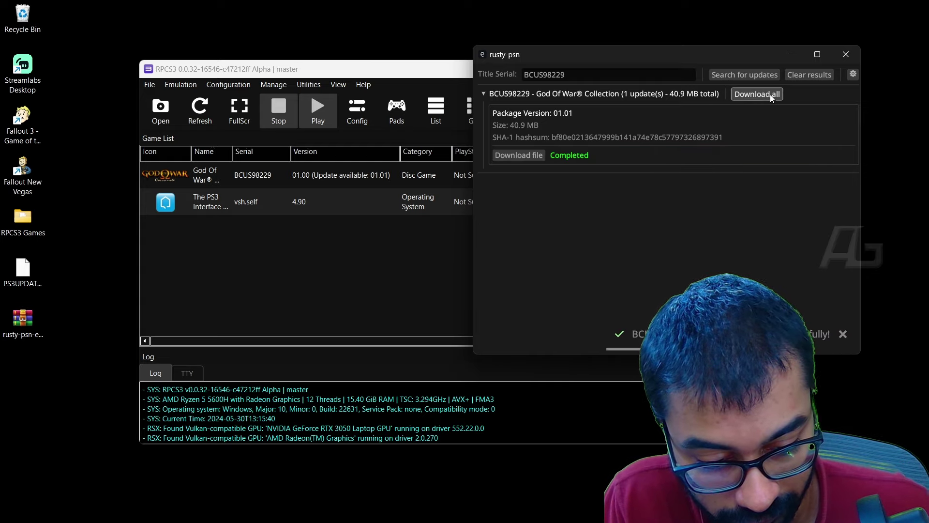
pyautogui.moveTo(760, 51); pyautogui.dragTo(618, 51)
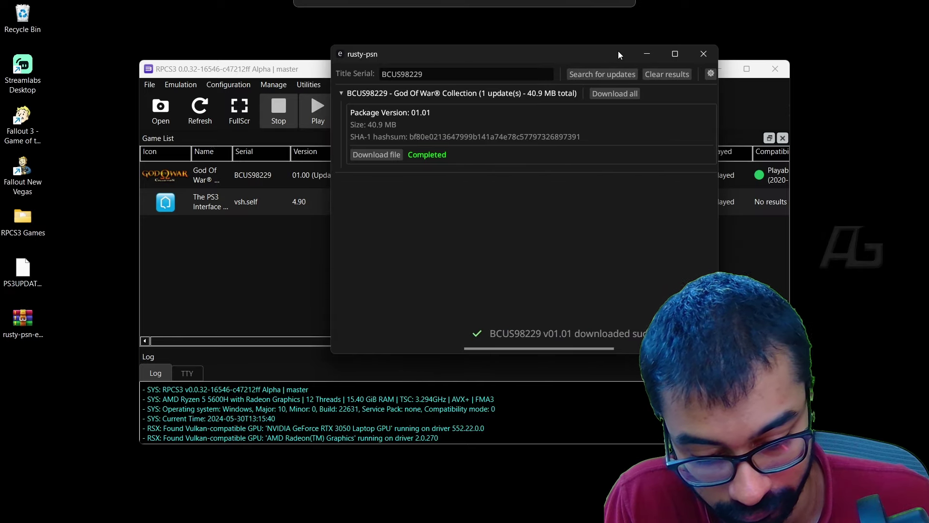
pyautogui.click(698, 58)
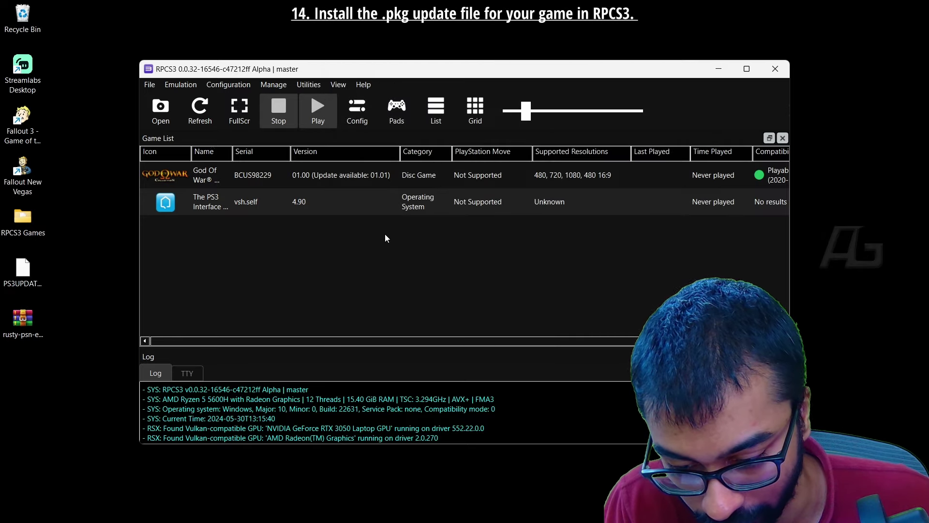
# - Start installing a package file and browse to the C:\RPCS3\update files\BCUS98229 folder
pyautogui.click(151, 85)
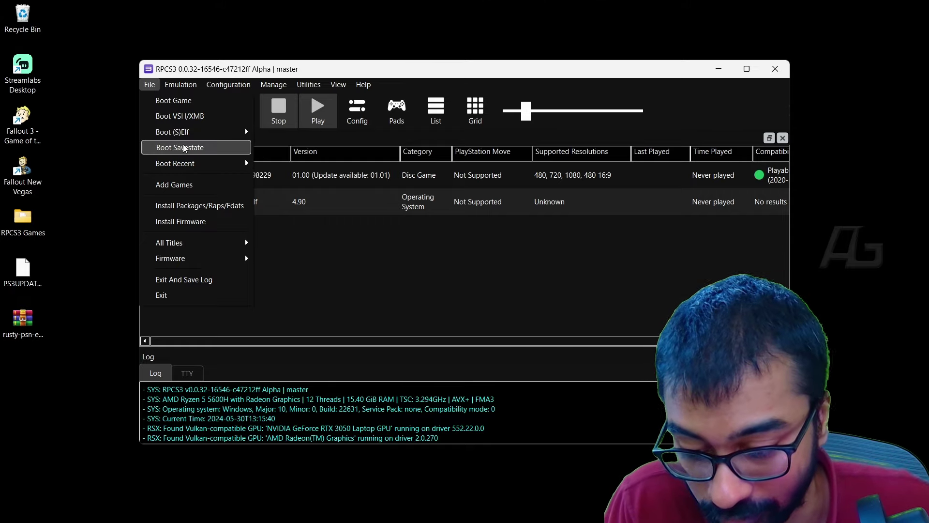
pyautogui.click(213, 207)
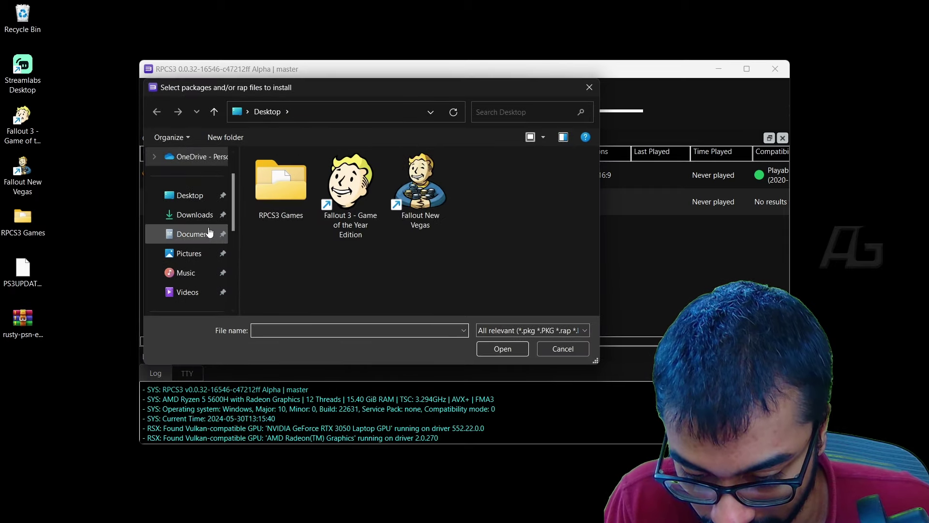
pyautogui.scroll(-2, 185, 256)
pyautogui.click(192, 233)
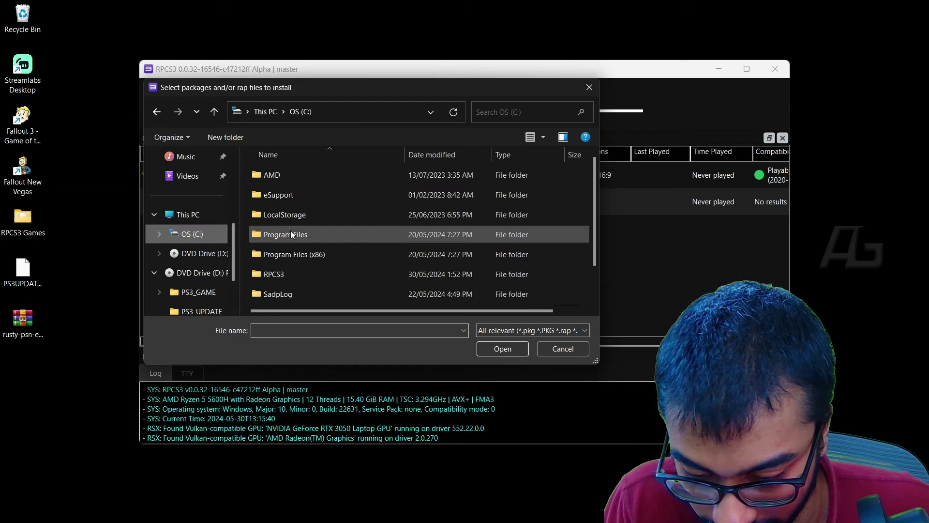
pyautogui.scroll(-1, 278, 276)
pyautogui.doubleClick(286, 238)
pyautogui.scroll(-5, 298, 230)
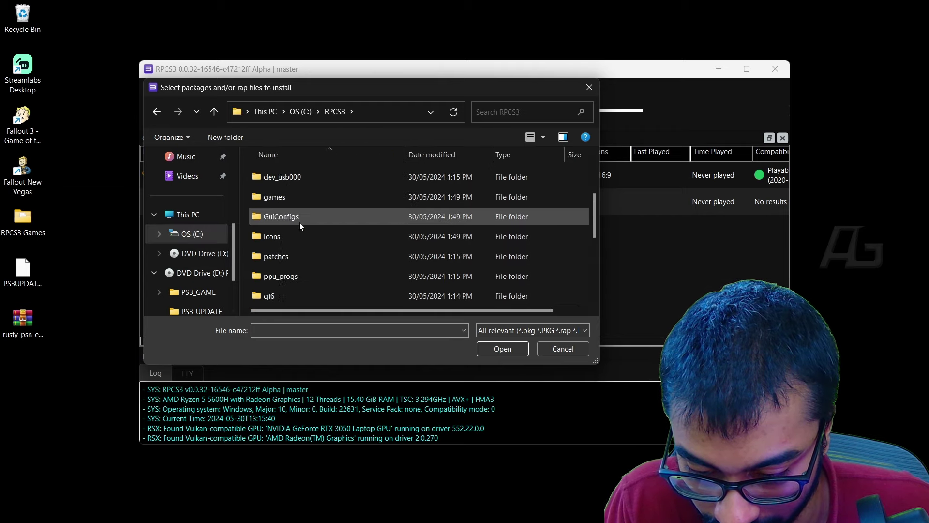
pyautogui.doubleClick(300, 297)
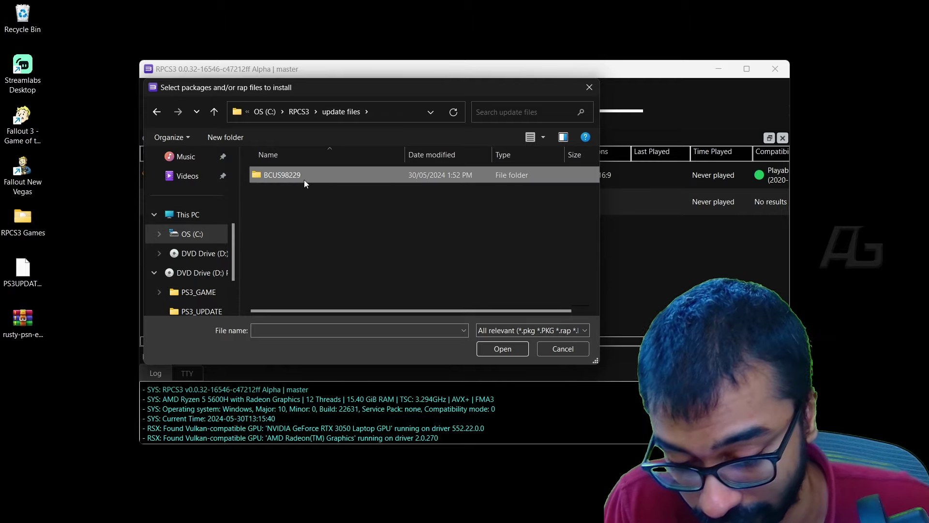
pyautogui.doubleClick(304, 179)
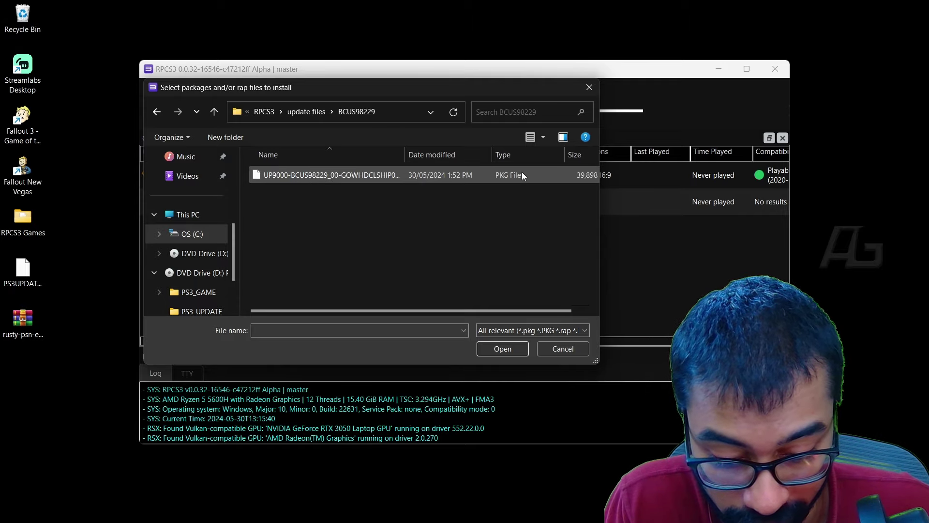
# - Install the God of War Collection version 01.01 update package without adding shortcuts or precompiling caches
pyautogui.doubleClick(465, 176)
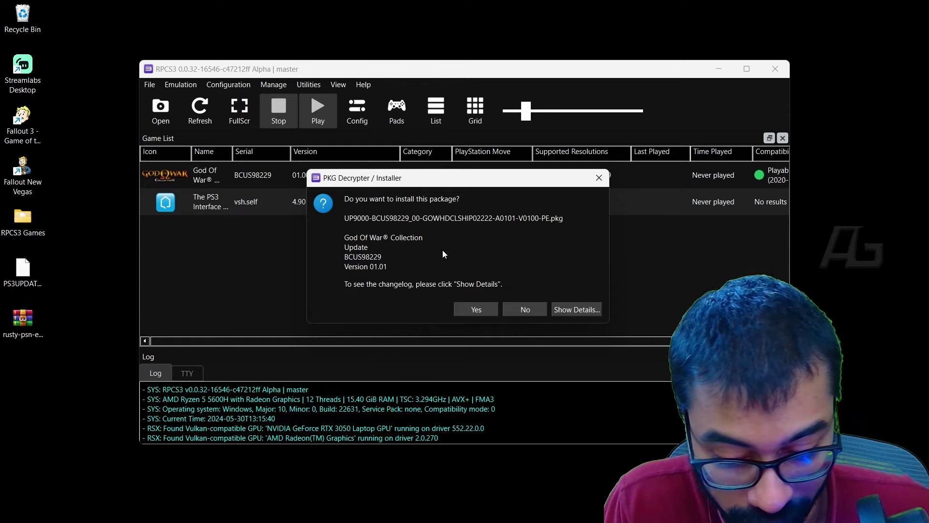
pyautogui.click(466, 312)
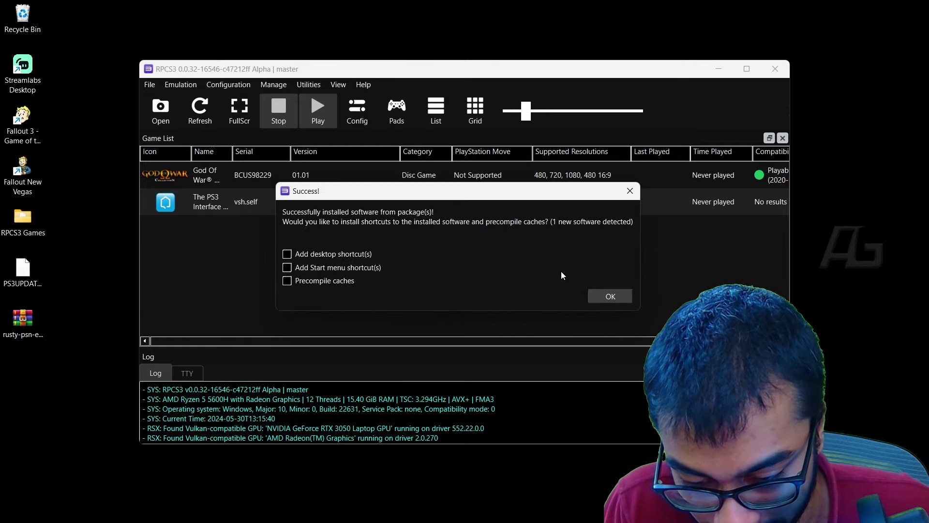
pyautogui.click(601, 296)
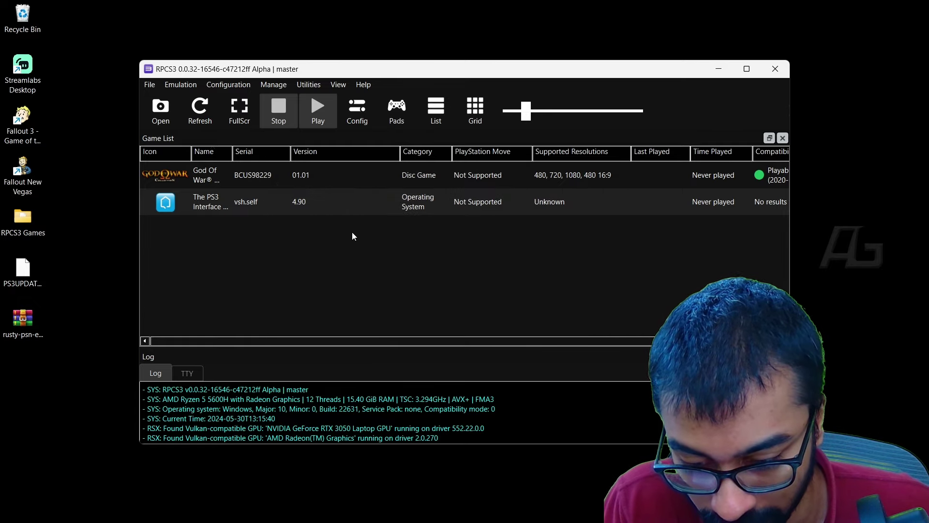
pyautogui.click(316, 172)
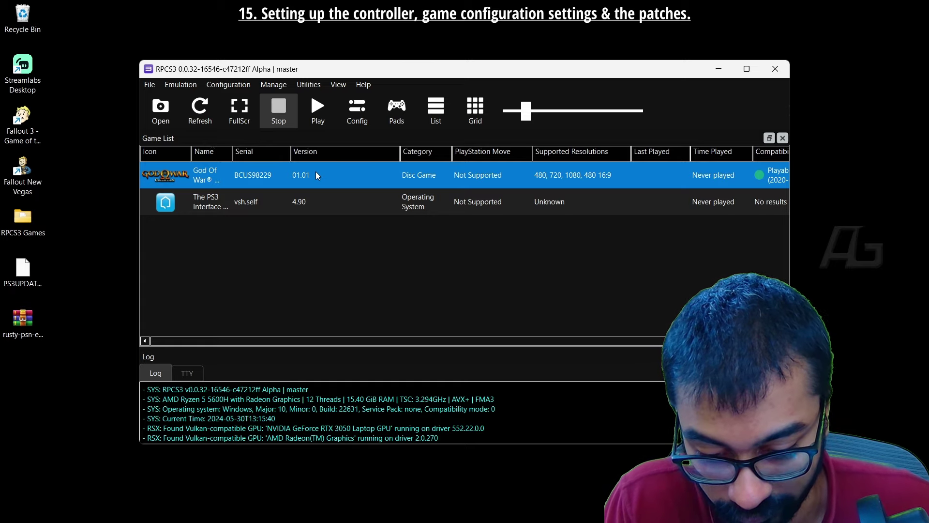
pyautogui.rightClick(316, 173)
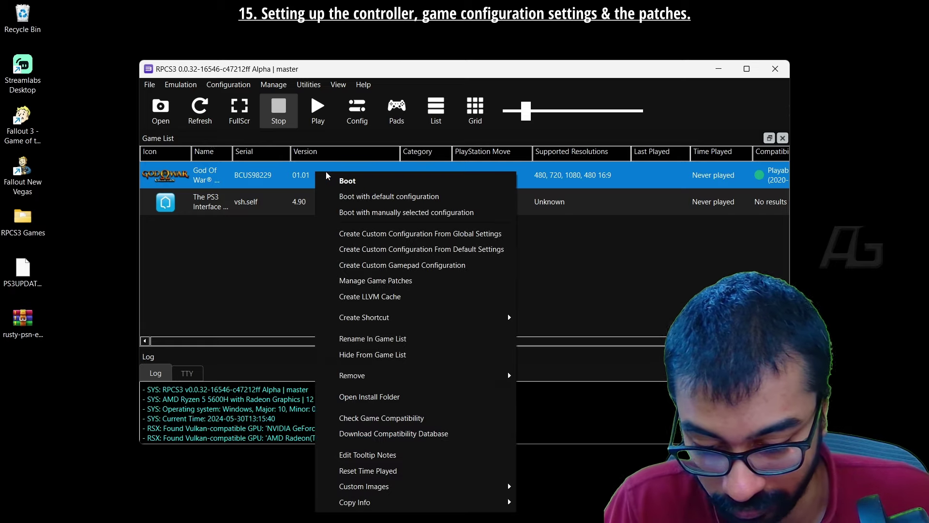
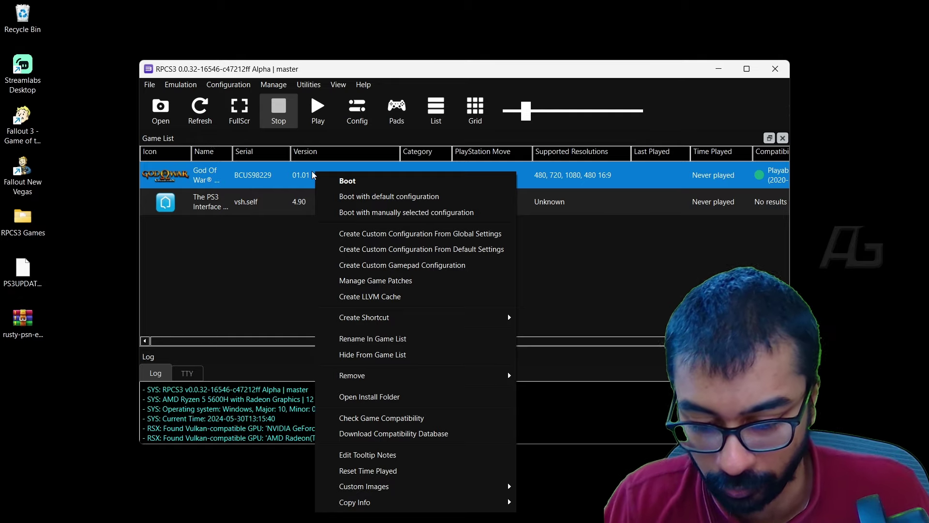
pyautogui.click(377, 196)
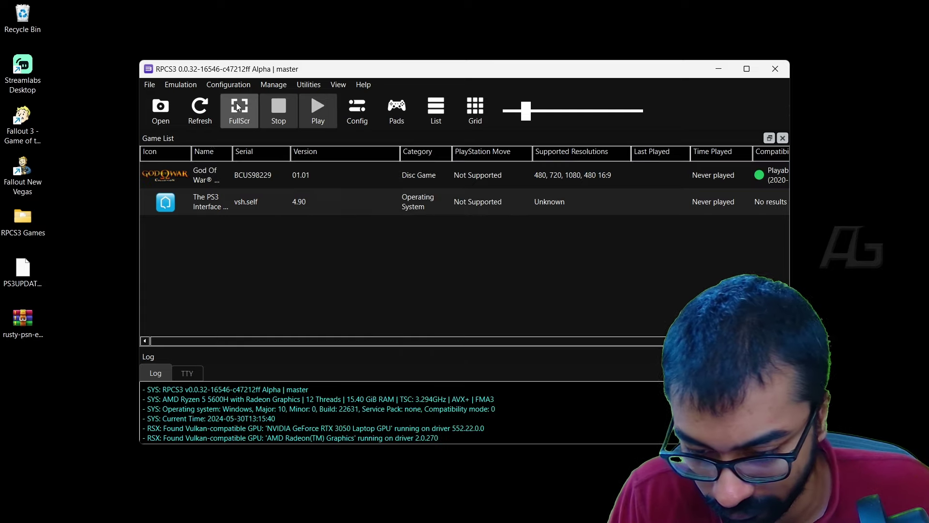
# - Set the resolution scale to 150% (1920x1080) in the global GPU settings and close the settings
pyautogui.click(229, 85)
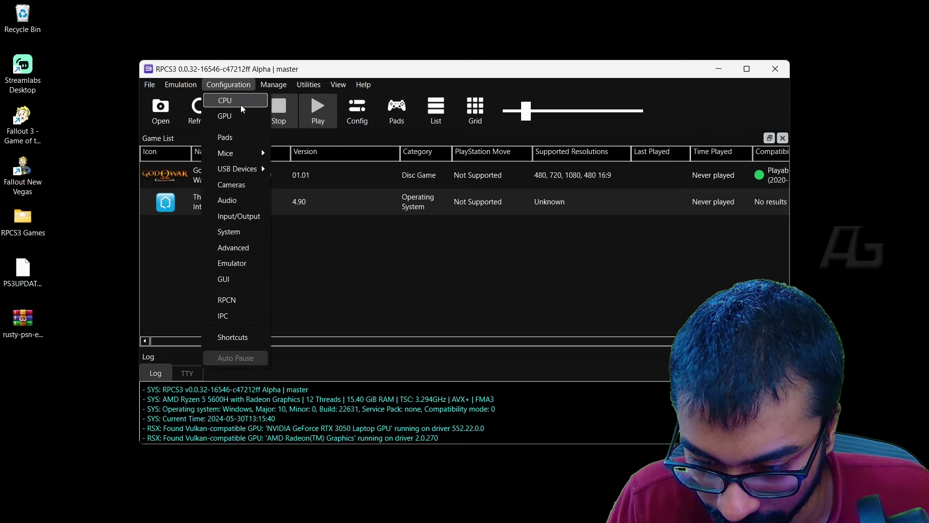
pyautogui.click(240, 102)
pyautogui.click(259, 61)
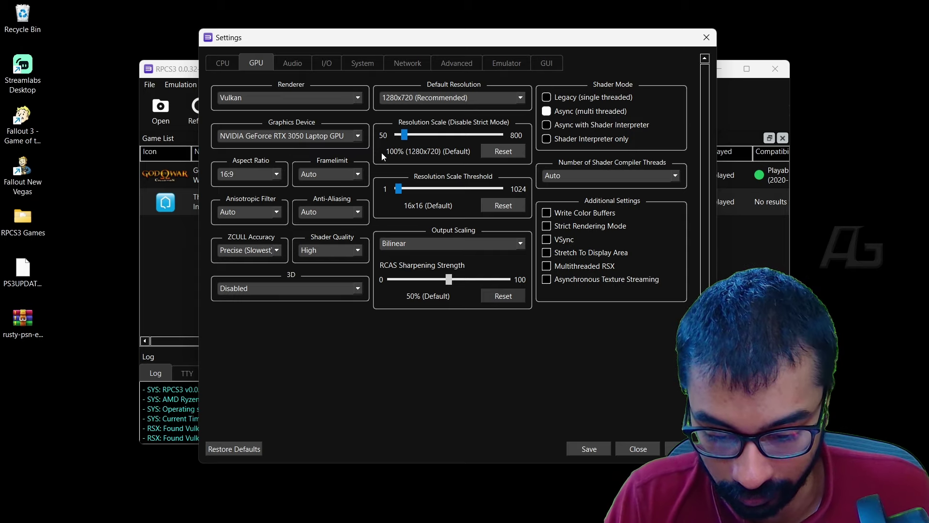
pyautogui.click(452, 99)
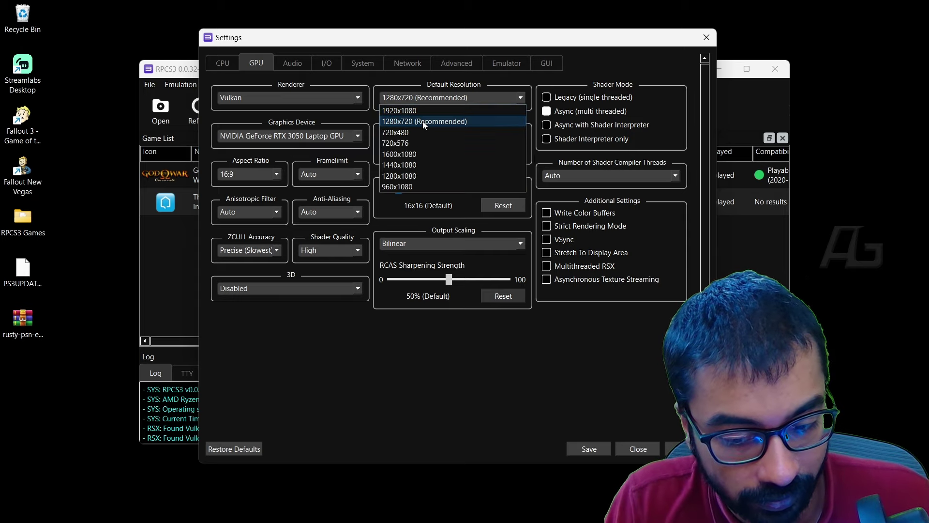
pyautogui.click(414, 79)
pyautogui.moveTo(402, 131); pyautogui.dragTo(412, 136)
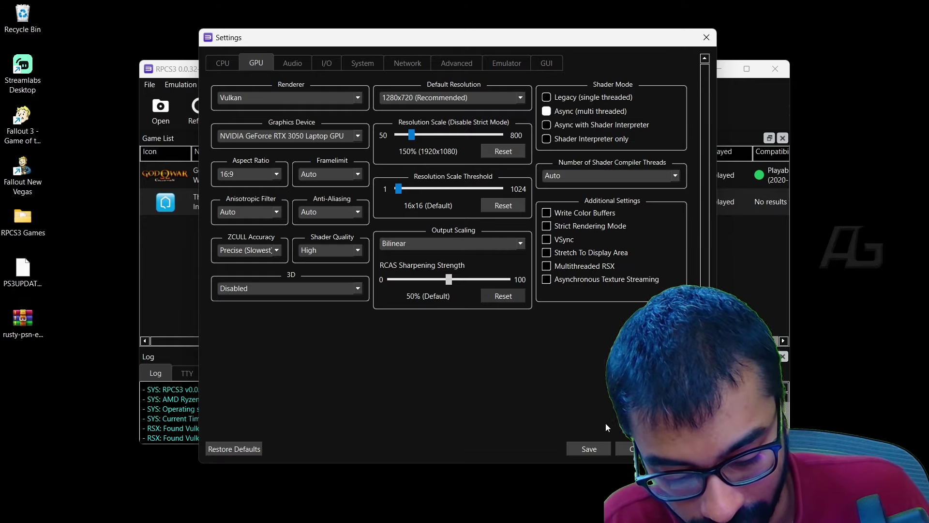
pyautogui.click(624, 450)
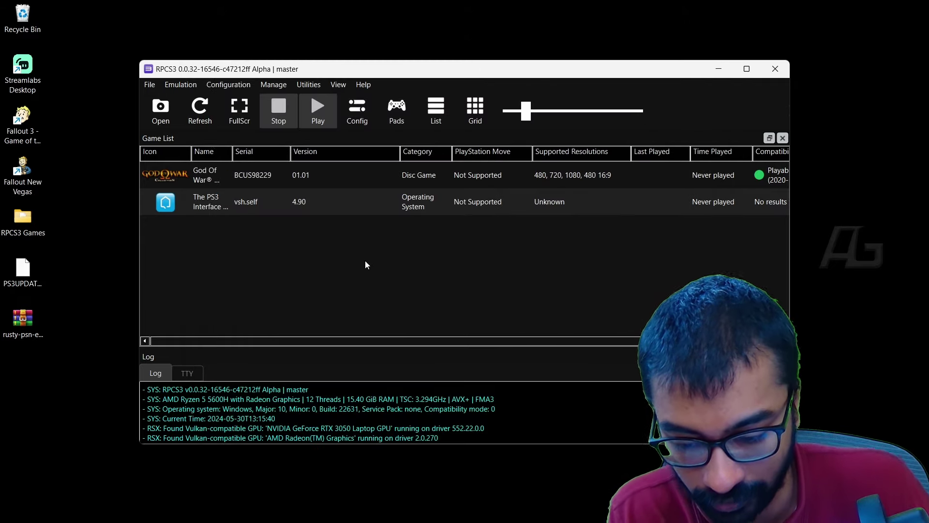
# - Open the patch manager for God of War Collection and update the patch file with the newly available patches
pyautogui.click(326, 176)
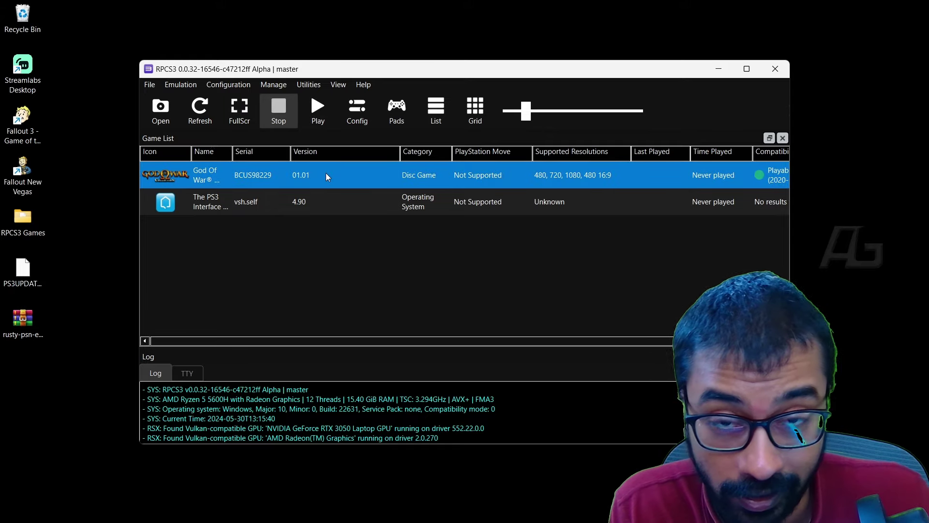
pyautogui.rightClick(326, 177)
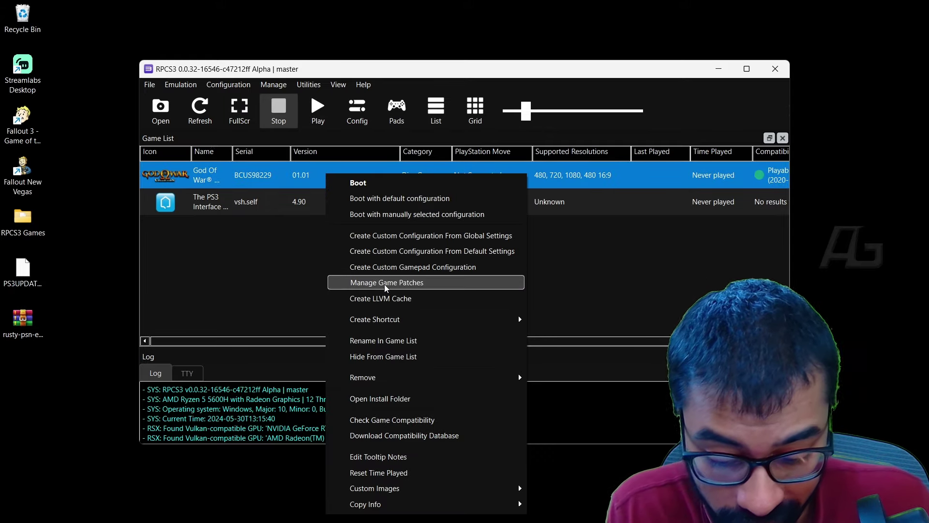
pyautogui.click(448, 282)
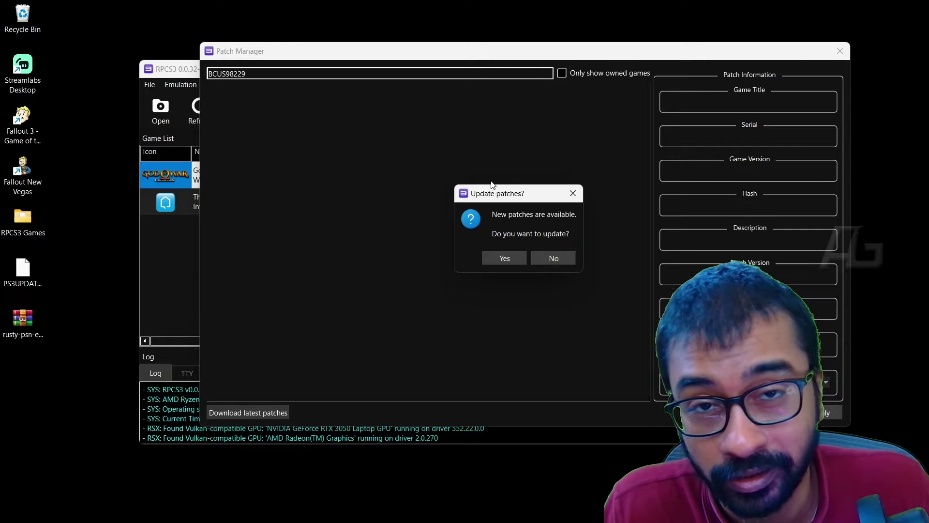
pyautogui.click(506, 256)
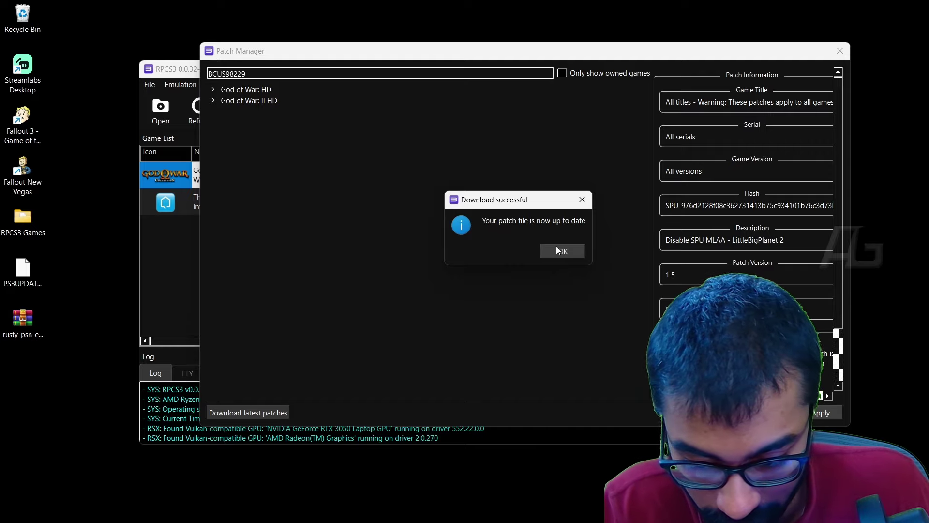
pyautogui.click(557, 248)
# - Expand the BCUS98229 v.01.01 patches of both God of War games and enable True widescreen for God of War: HD
pyautogui.click(213, 89)
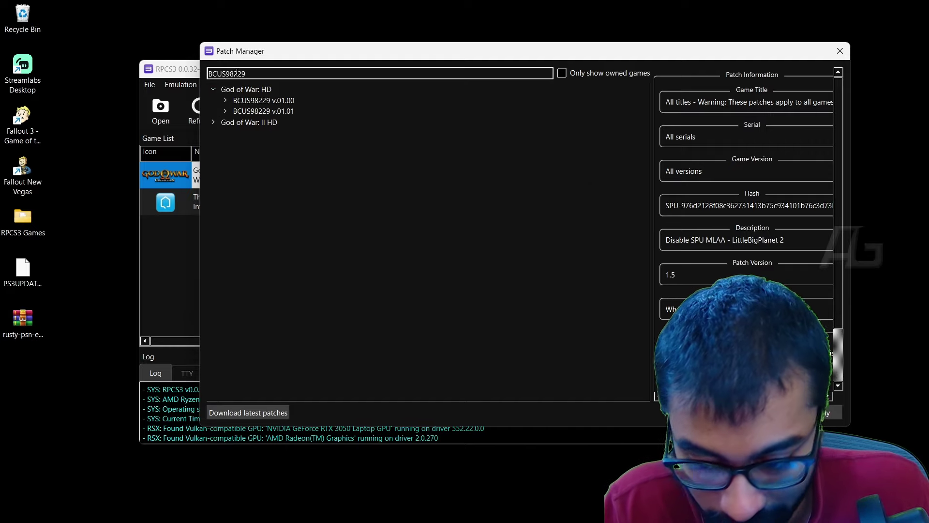
pyautogui.moveTo(244, 73); pyautogui.dragTo(209, 70)
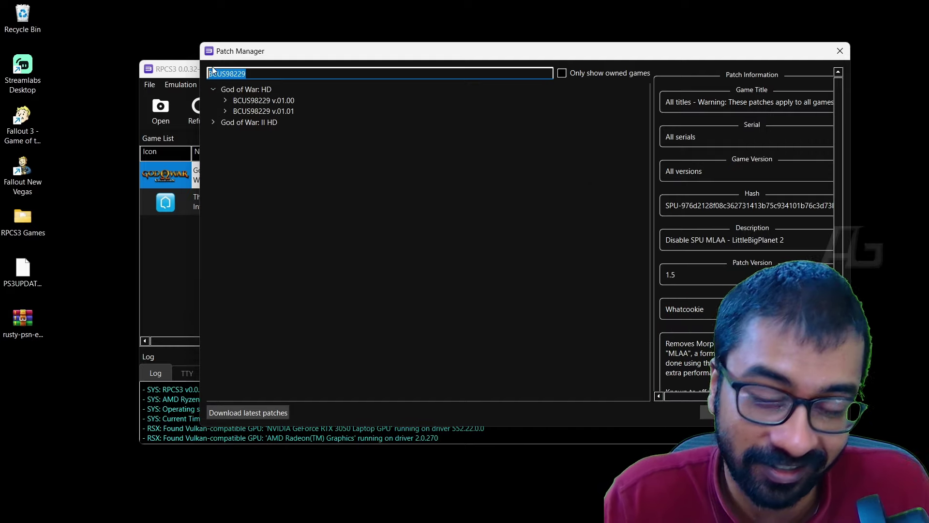
pyautogui.click(213, 121)
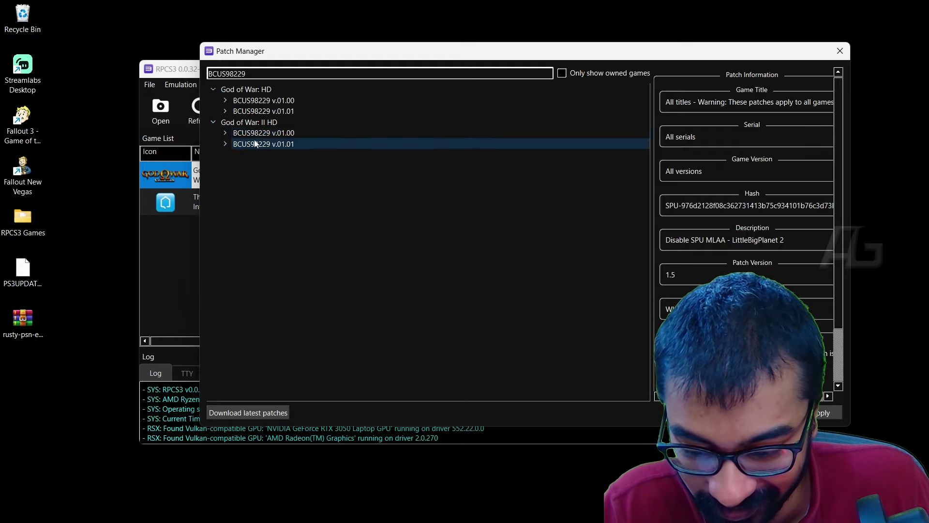
pyautogui.click(225, 111)
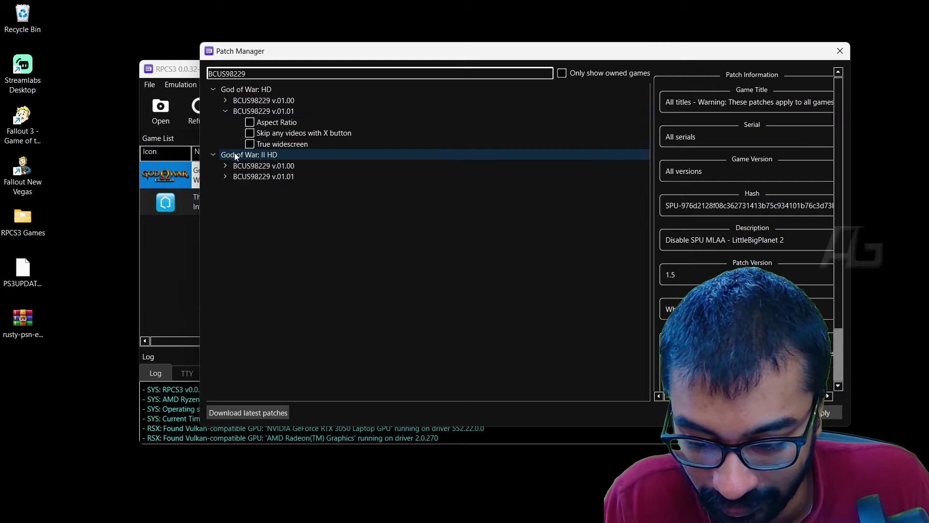
pyautogui.click(226, 176)
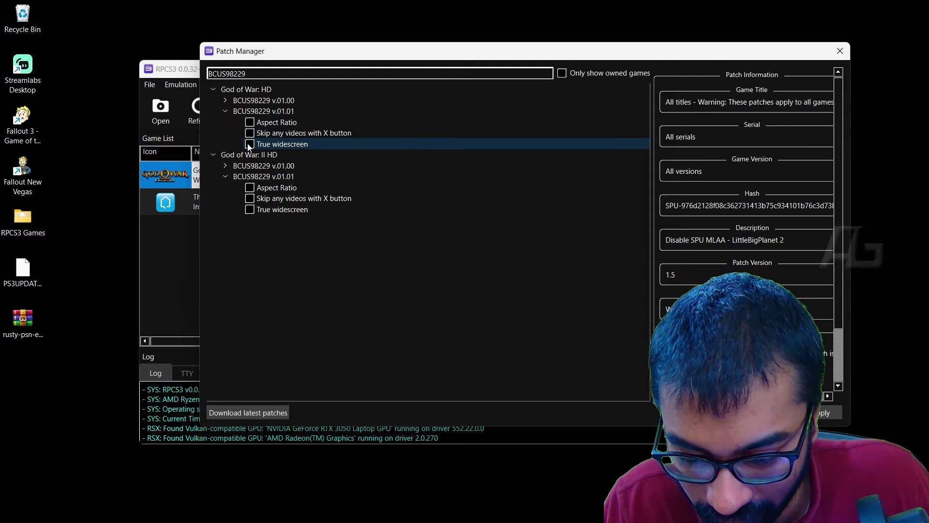
pyautogui.click(249, 144)
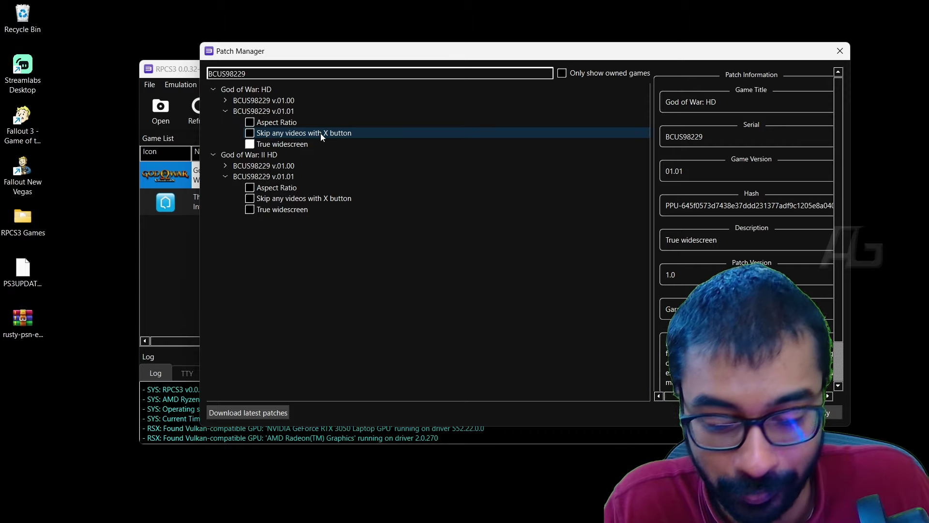
# - Read the widescreen and aspect ratio patch notes, then enable and save the Aspect Ratio patch for God of War: HD v.01.01
pyautogui.click(263, 122)
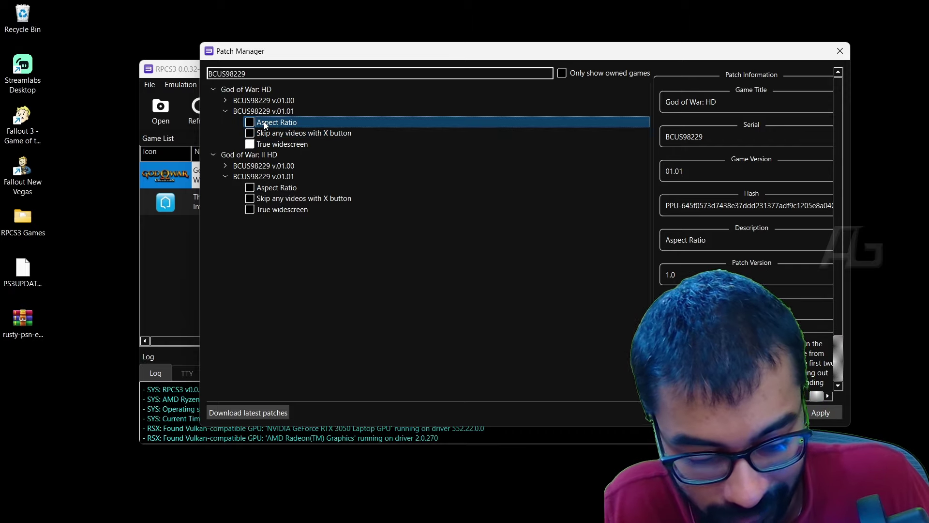
pyautogui.moveTo(472, 53); pyautogui.dragTo(463, 52)
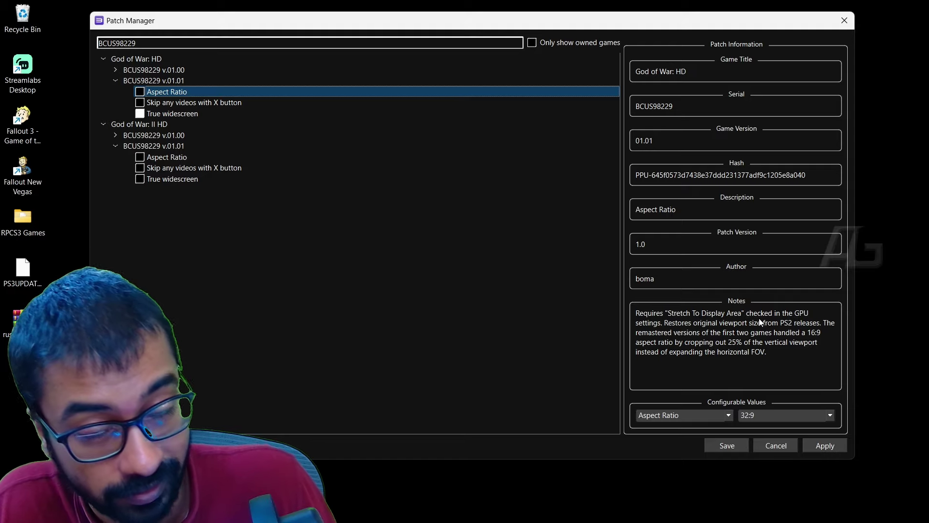
pyautogui.click(173, 113)
pyautogui.click(115, 70)
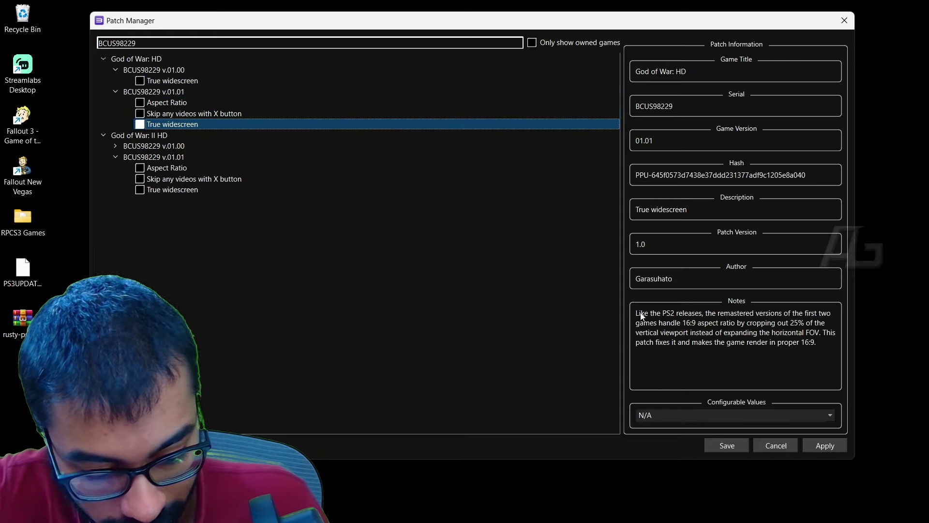
pyautogui.click(257, 102)
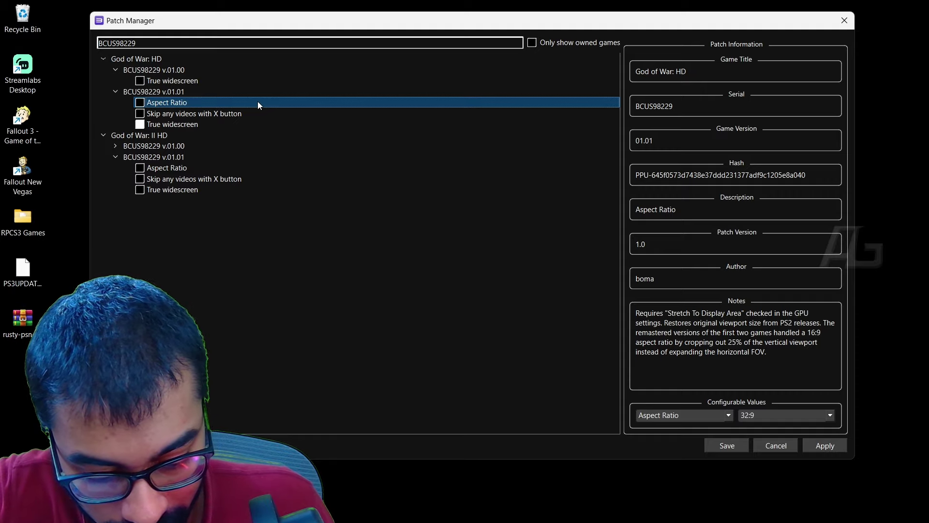
pyautogui.click(140, 103)
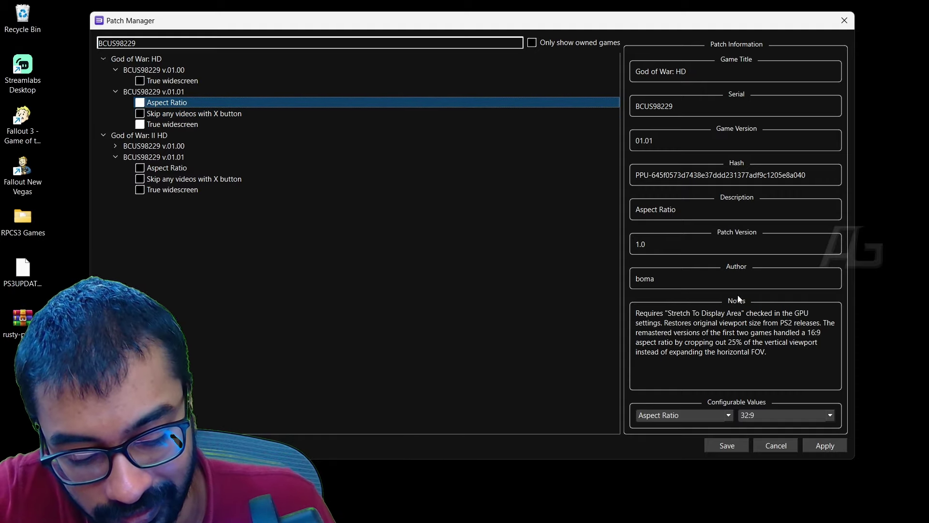
pyautogui.click(818, 445)
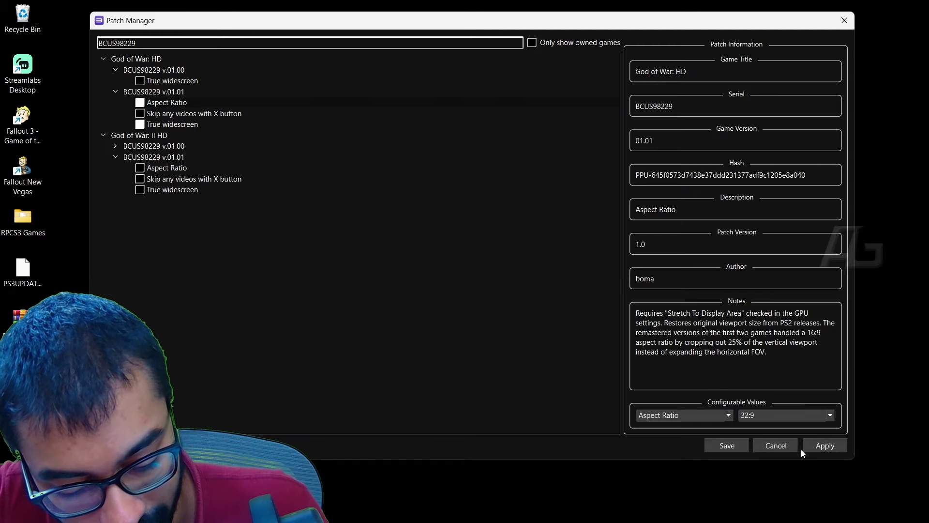
pyautogui.click(733, 446)
# - Enable Stretch To Display Area in the global GPU settings and save them
pyautogui.click(230, 88)
pyautogui.click(238, 111)
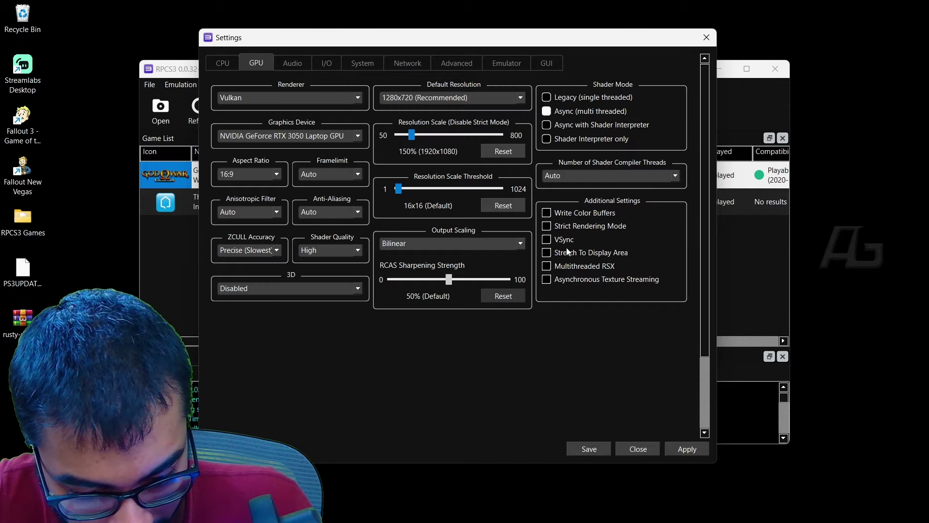
pyautogui.click(547, 253)
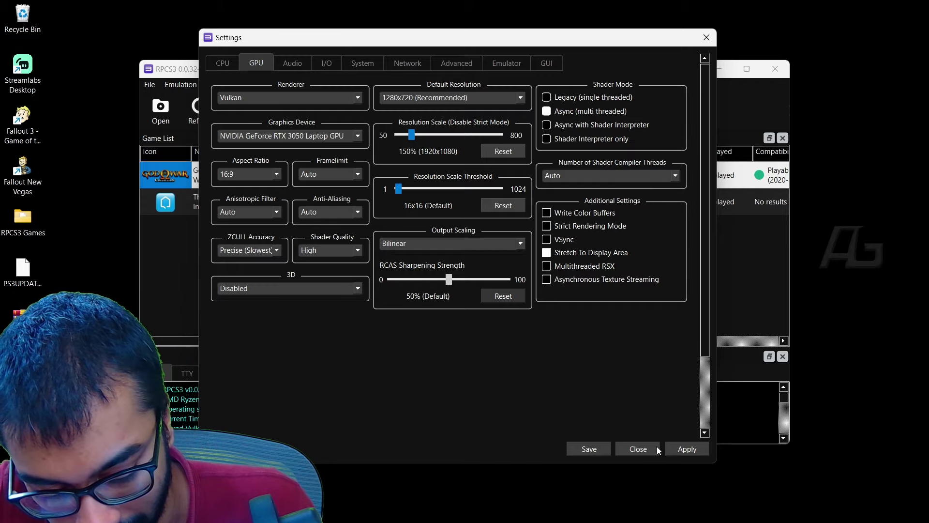
pyautogui.click(592, 446)
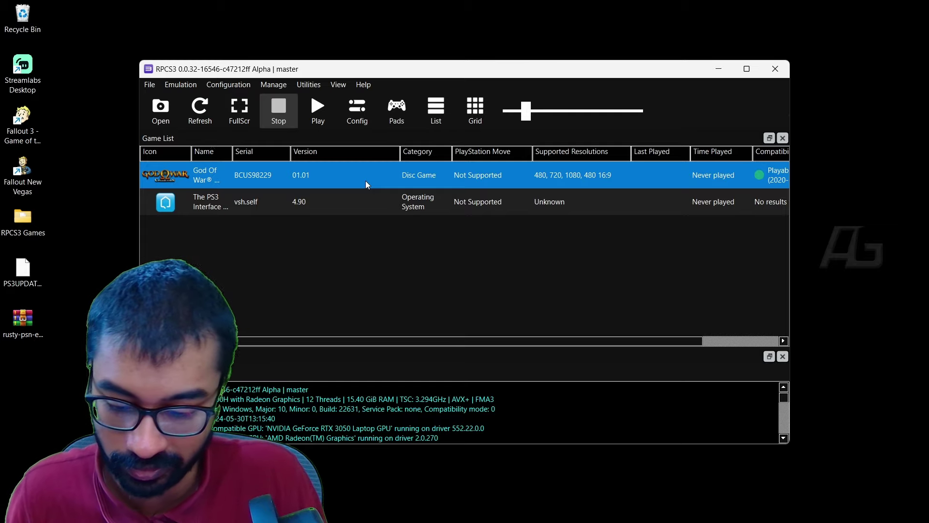
pyautogui.click(664, 267)
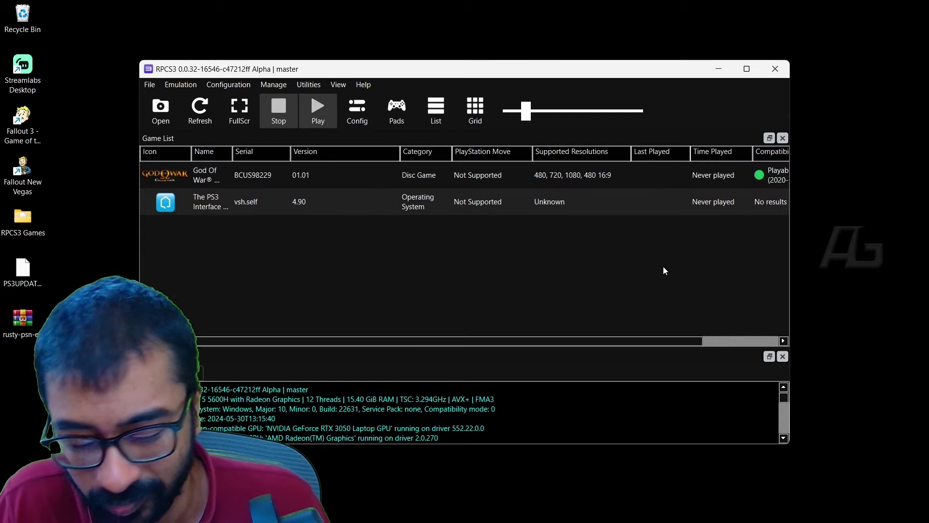
# - Boot God of War Collection (BCUS98229) and agree to install the God of War Saga - Digital Manual package
pyautogui.click(273, 170)
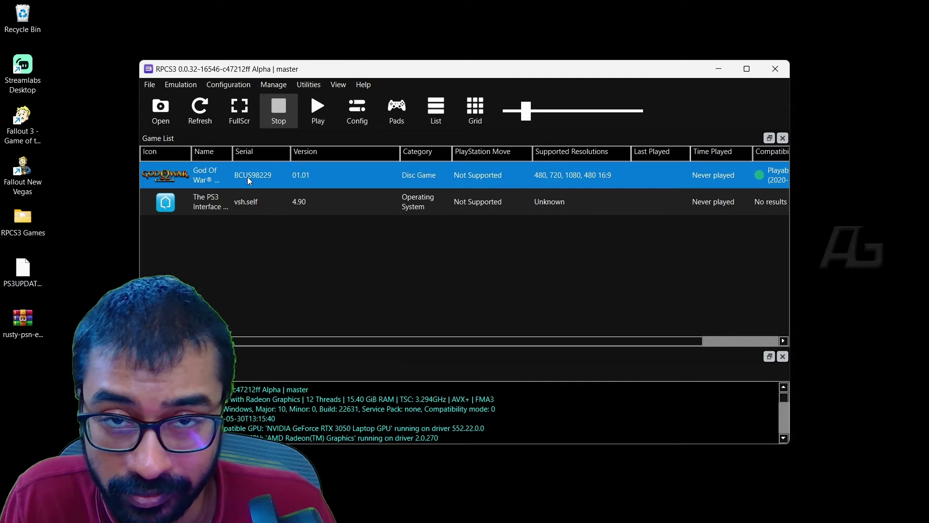
pyautogui.rightClick(255, 179)
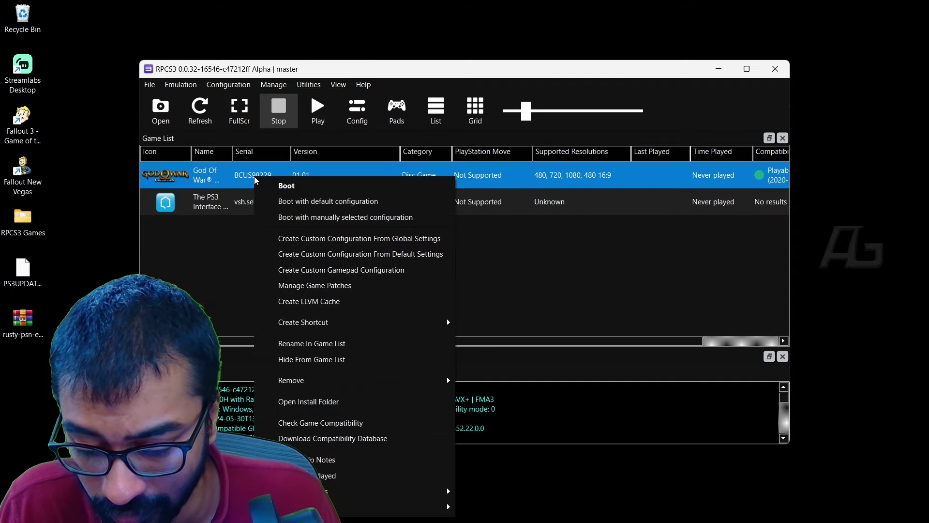
pyautogui.click(321, 199)
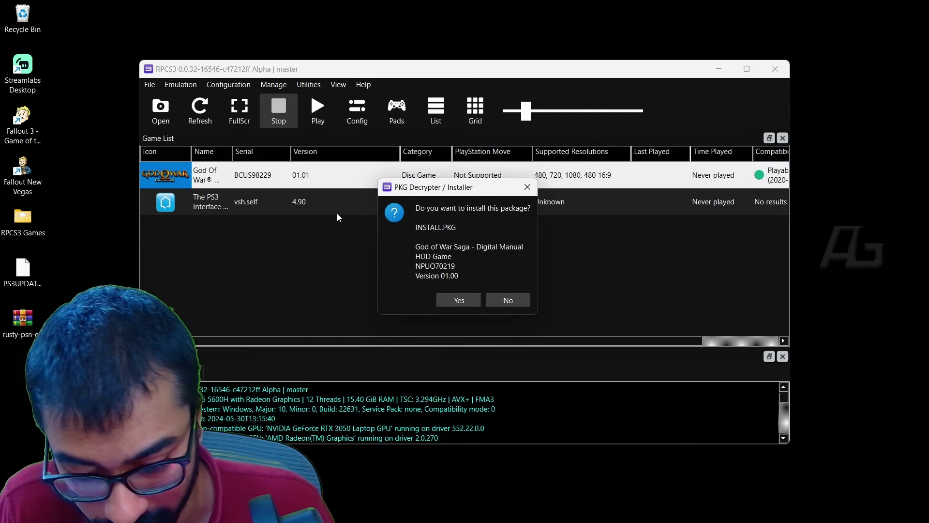
pyautogui.click(459, 300)
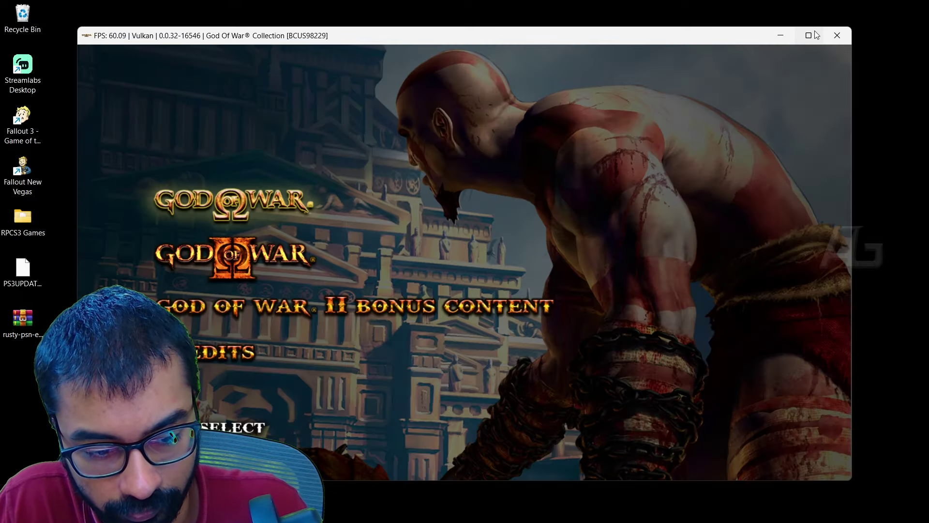
# - Maximize the game window and view the collection's game selection menu in full screen
pyautogui.click(815, 33)
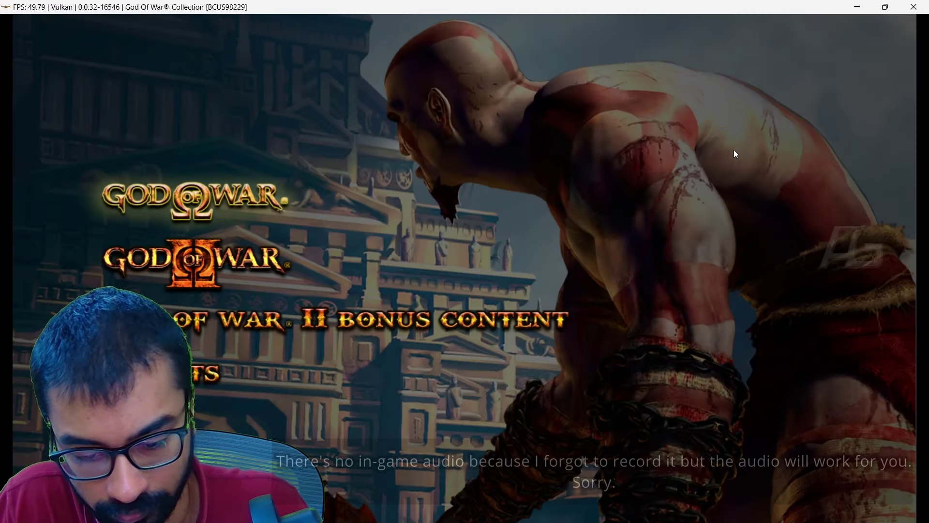
pyautogui.doubleClick(734, 150)
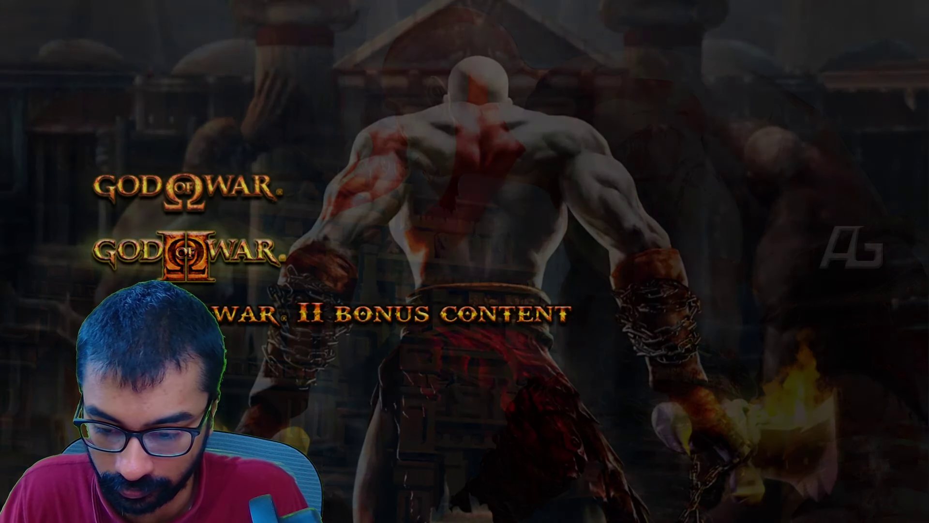
pyautogui.press('Escape')
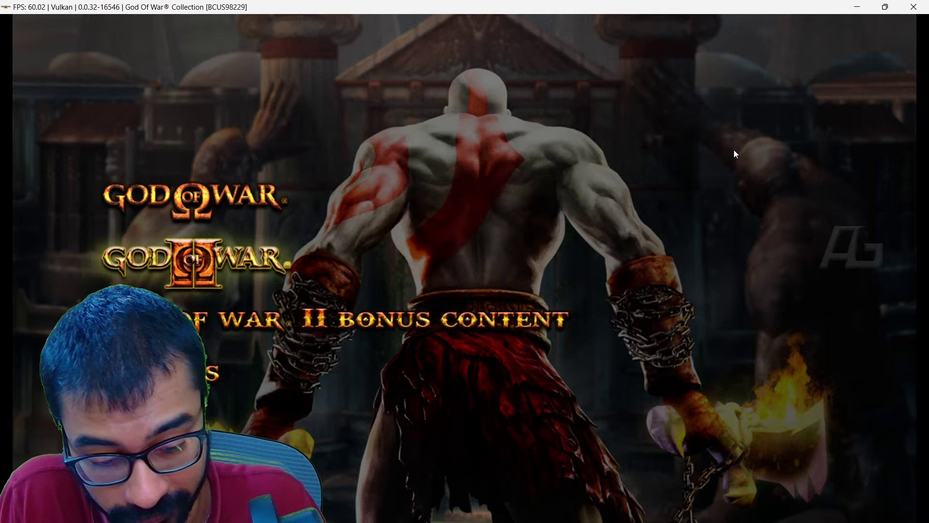
# - Exit the game and dismiss the package installation dialog without adding shortcuts or precompiling caches
pyautogui.click(914, 7)
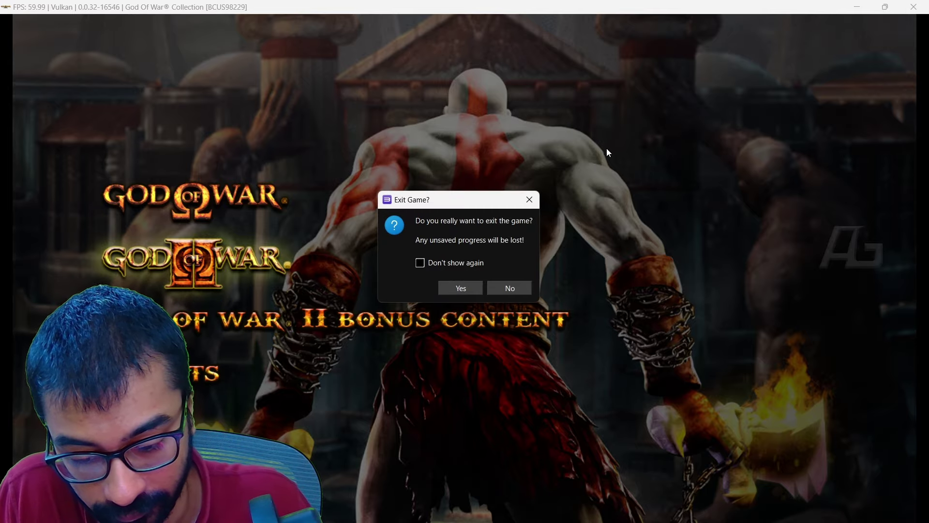
pyautogui.click(455, 288)
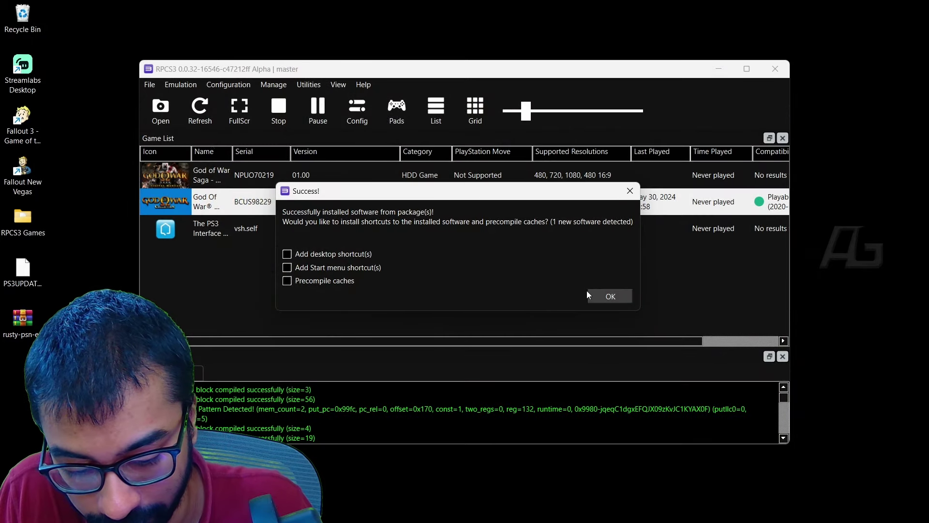
pyautogui.click(630, 190)
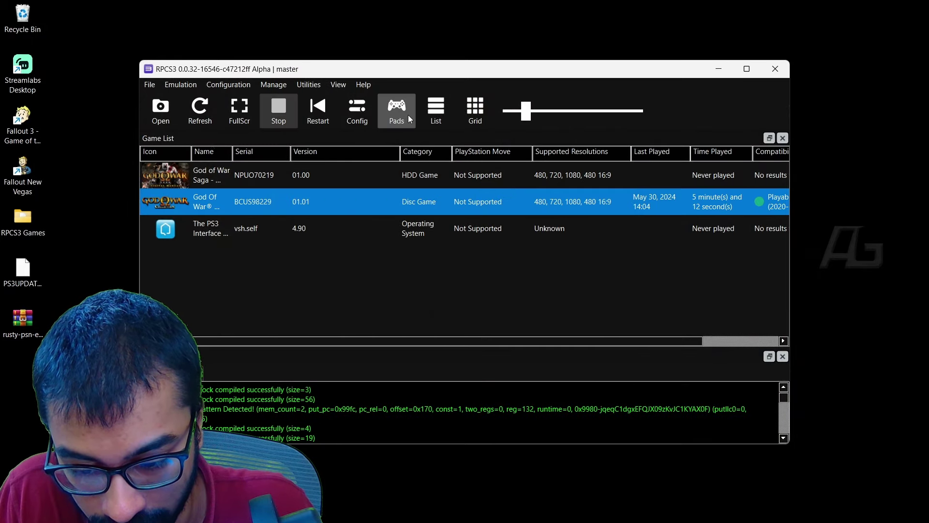
# - Set the Player 1 gamepad handler to DualShock 4 with the device DS4 Pad #1 and save the gamepad settings
pyautogui.click(408, 115)
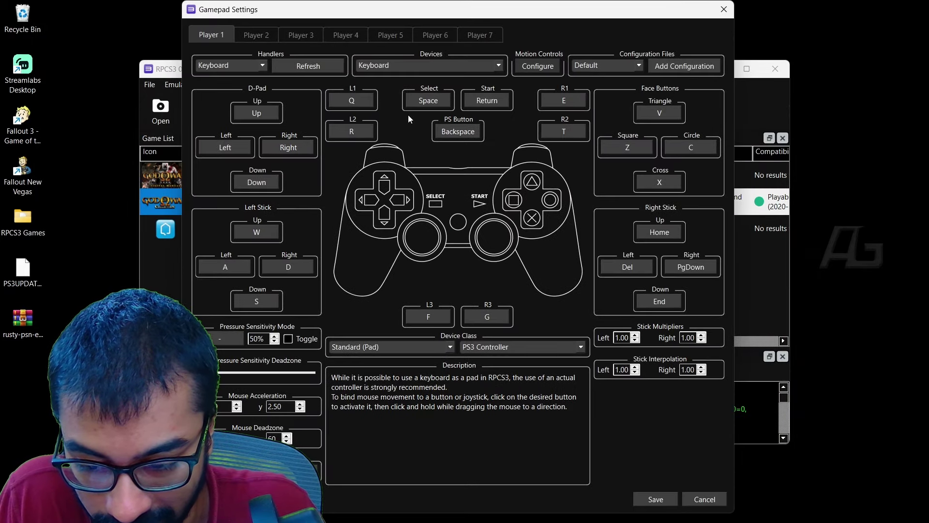
pyautogui.click(249, 68)
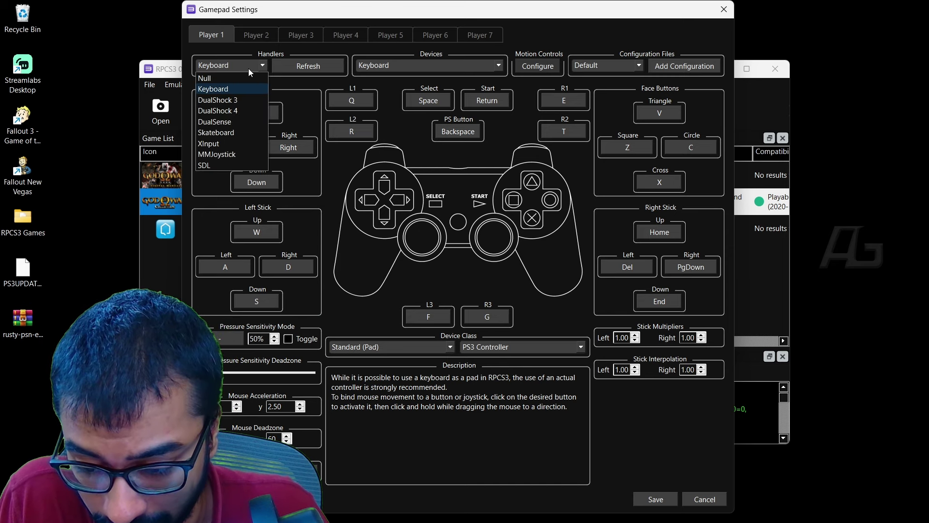
pyautogui.click(247, 111)
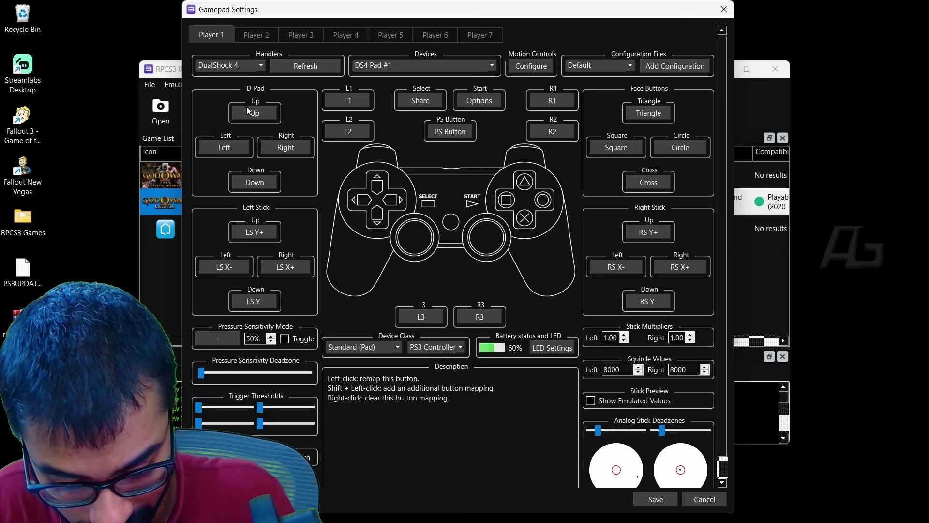
pyautogui.moveTo(267, 10); pyautogui.dragTo(272, 12)
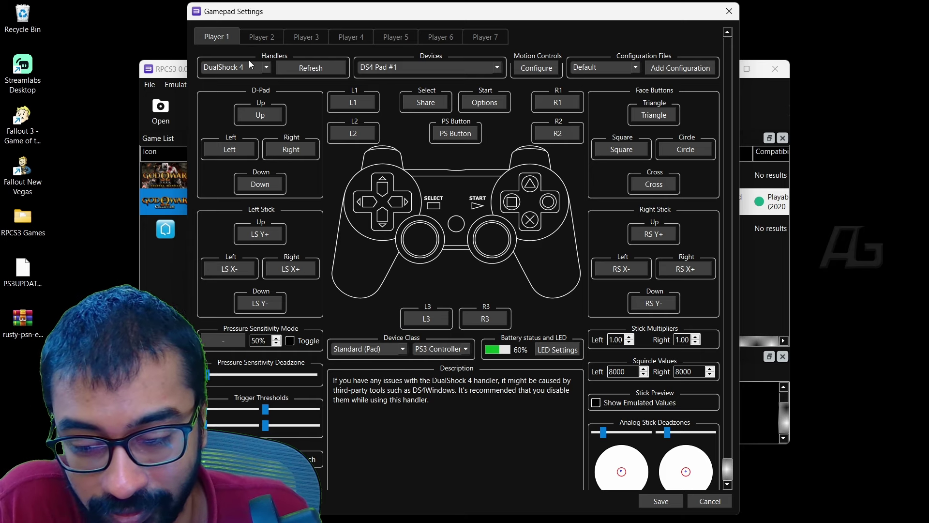
pyautogui.moveTo(288, 16); pyautogui.dragTo(275, 35)
pyautogui.click(239, 88)
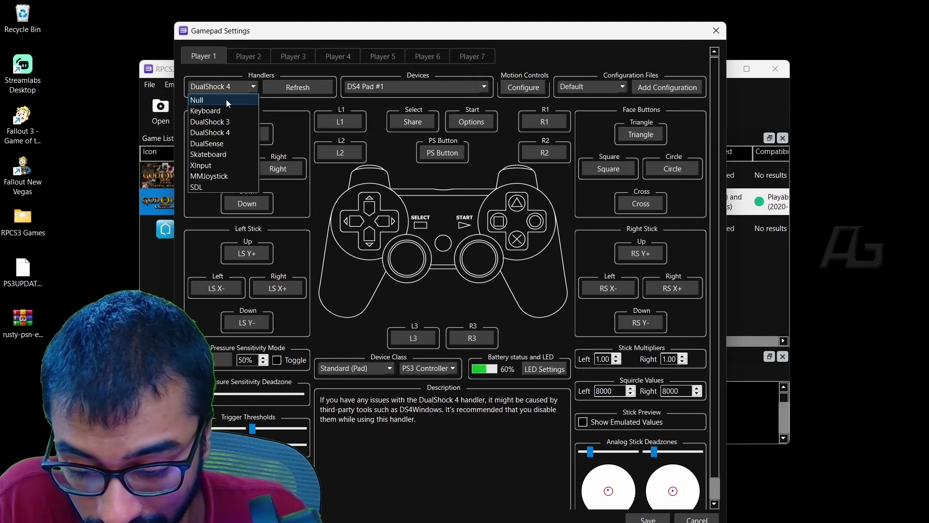
pyautogui.click(567, 57)
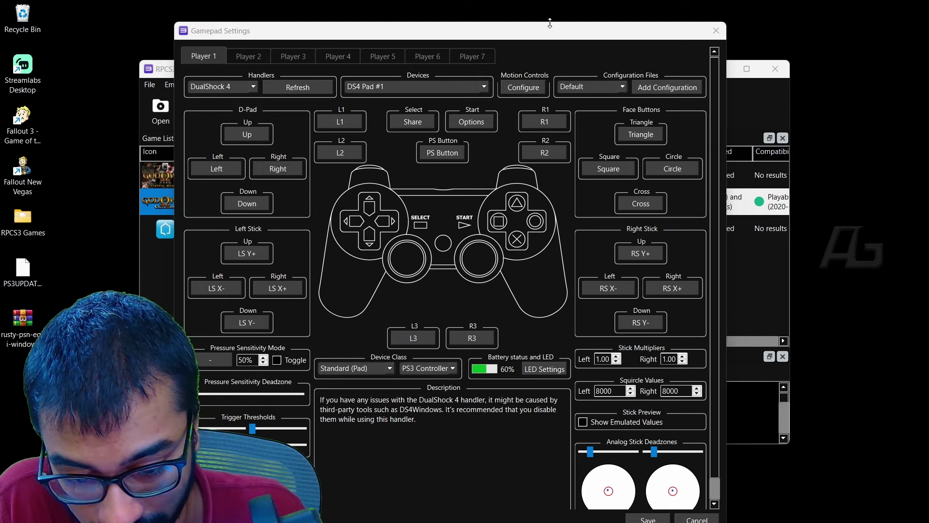
pyautogui.moveTo(551, 30); pyautogui.dragTo(560, 22)
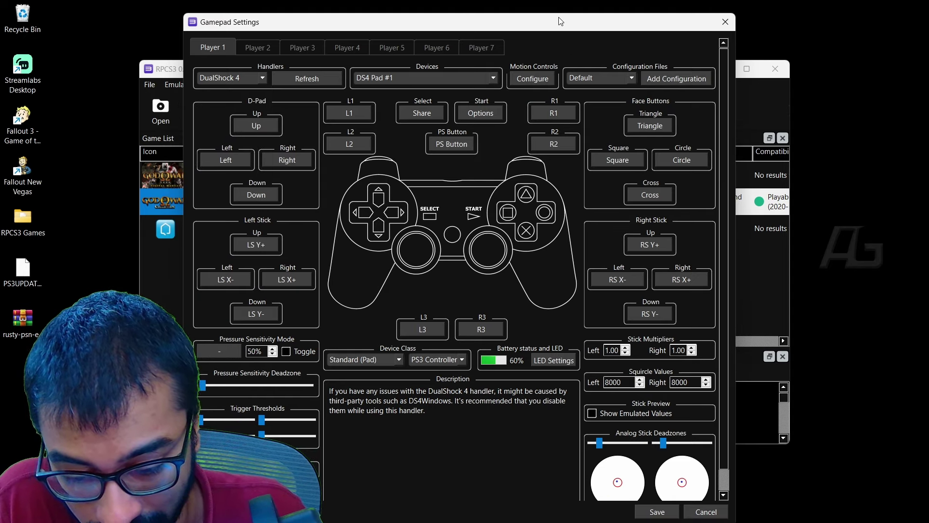
pyautogui.click(650, 516)
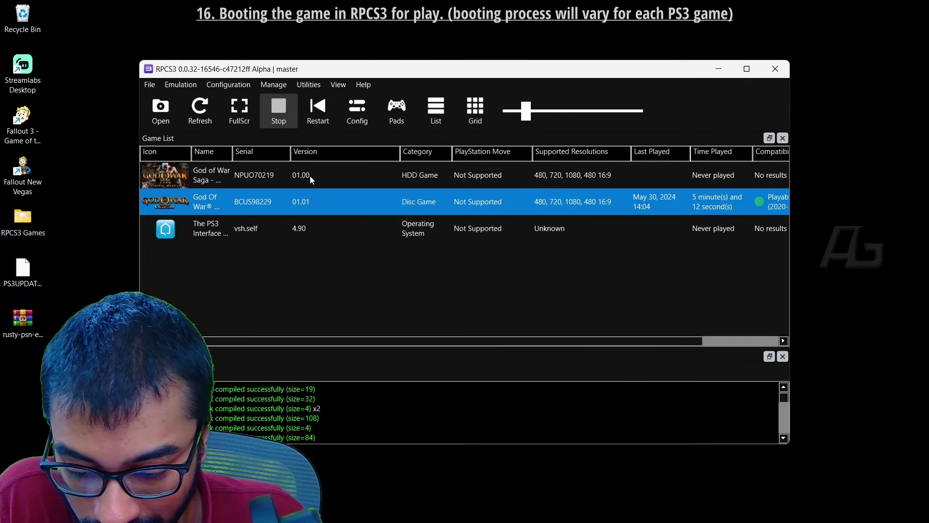
# - Boot God of War Collection (BCUS98229) again from the game list and toggle its window to full screen
pyautogui.click(310, 176)
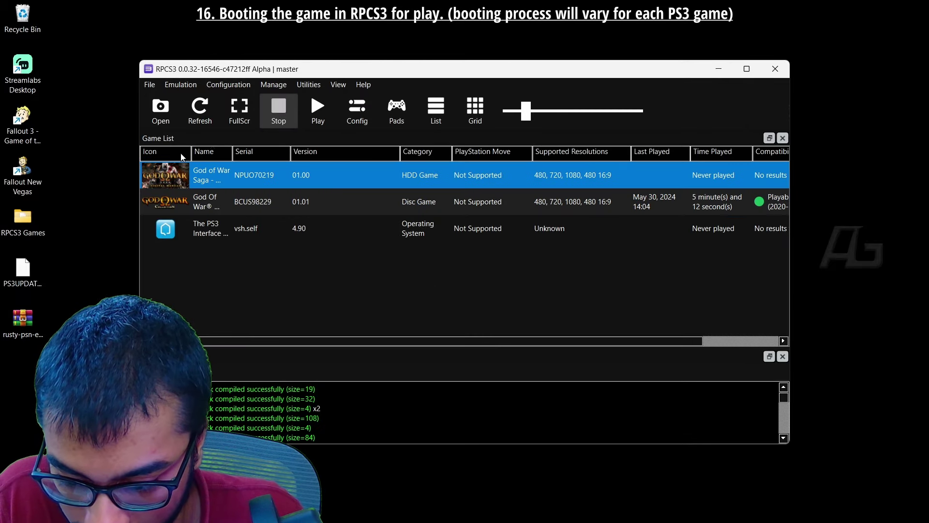
pyautogui.rightClick(206, 199)
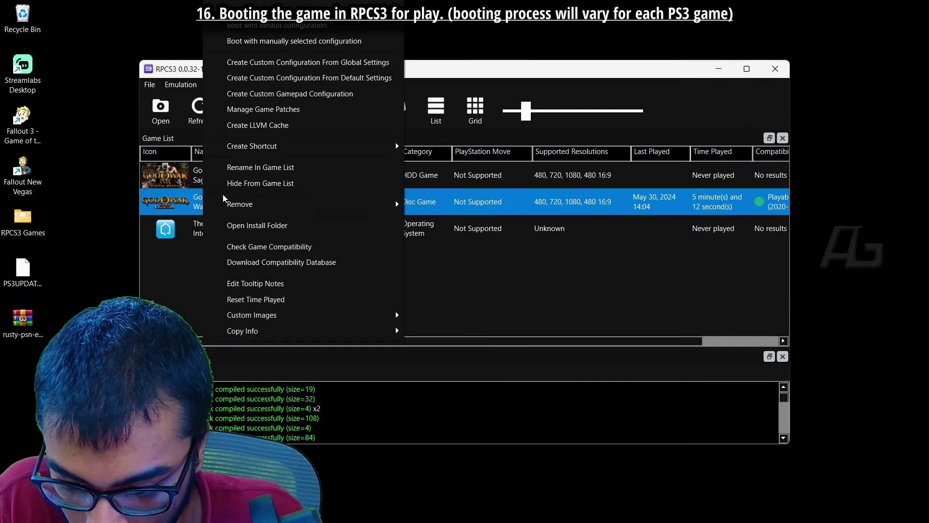
pyautogui.click(271, 35)
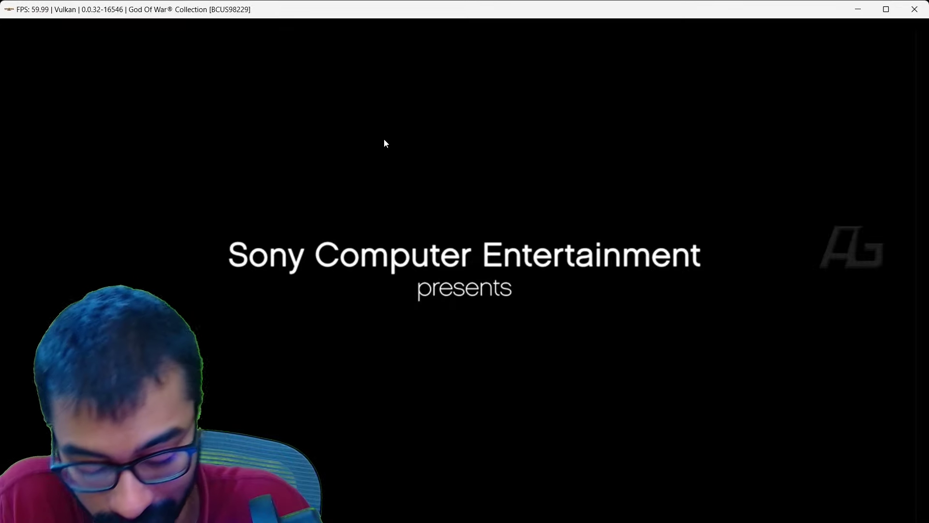
pyautogui.hotkey('alt', 'Return')
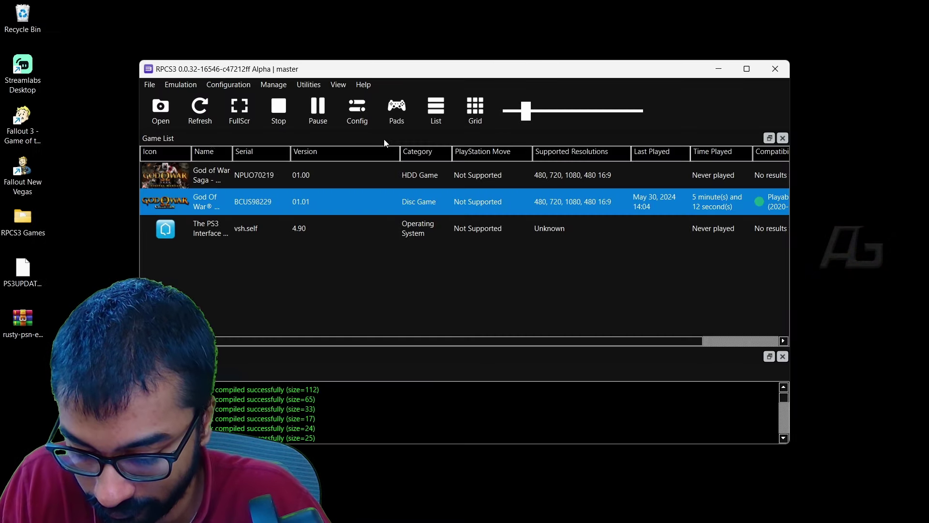
# - Adjust the system volume while the first God of War game loads and show the game in full screen
pyautogui.press('XF86AudioLowerVolume')
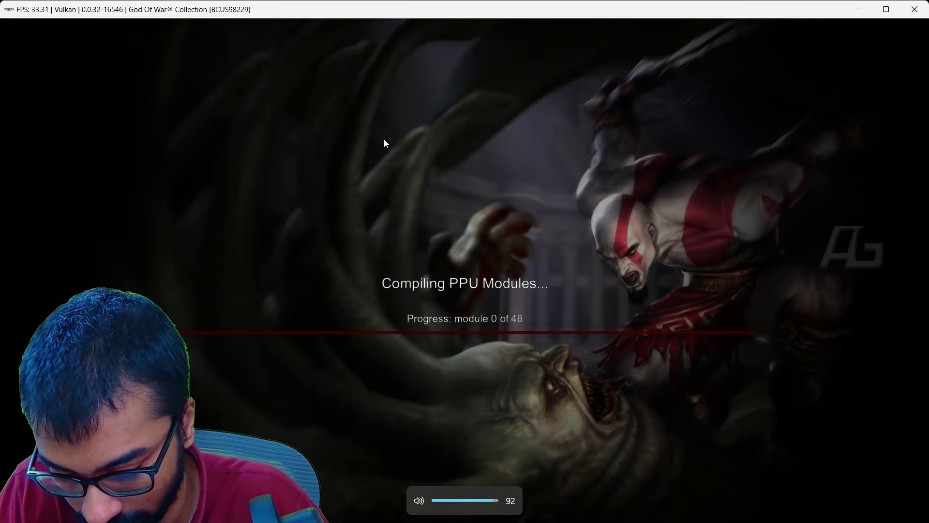
pyautogui.press('XF86AudioRaiseVolume')
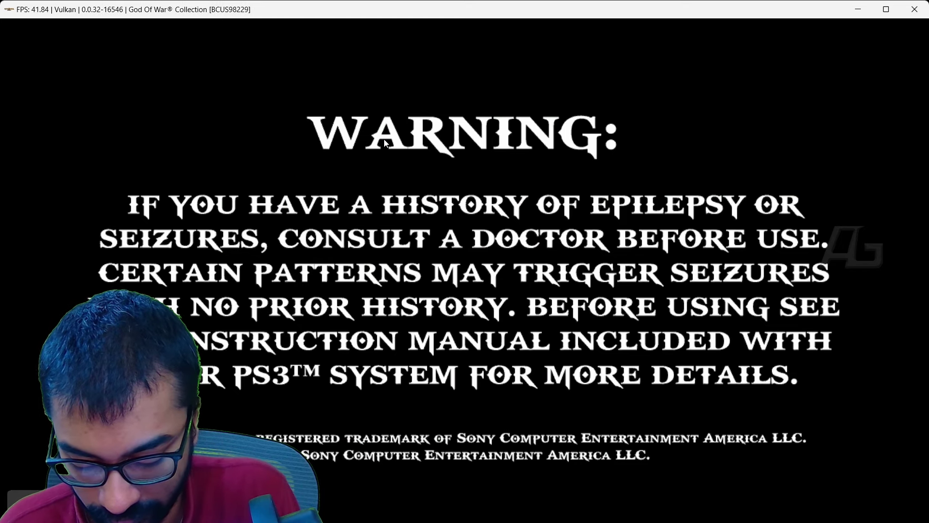
pyautogui.hotkey('alt', 'Return')
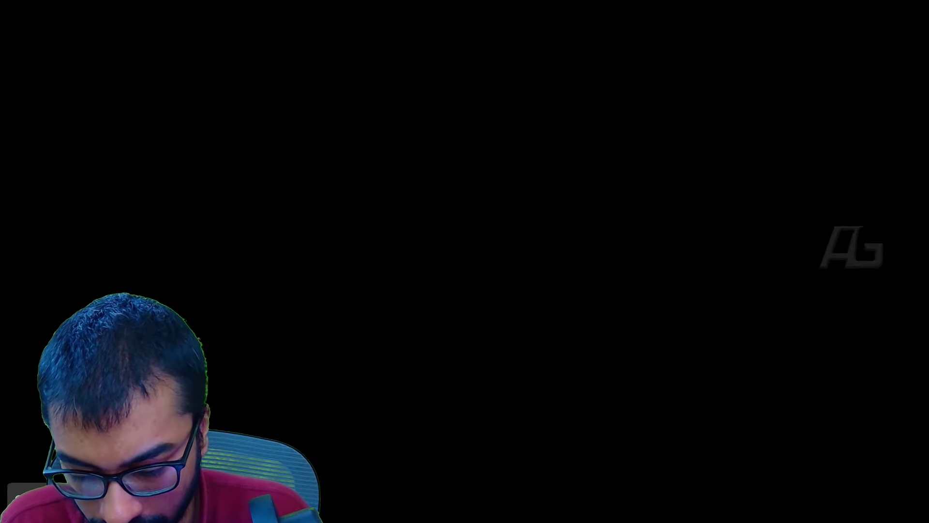
pyautogui.press('XF86AudioRaiseVolume')
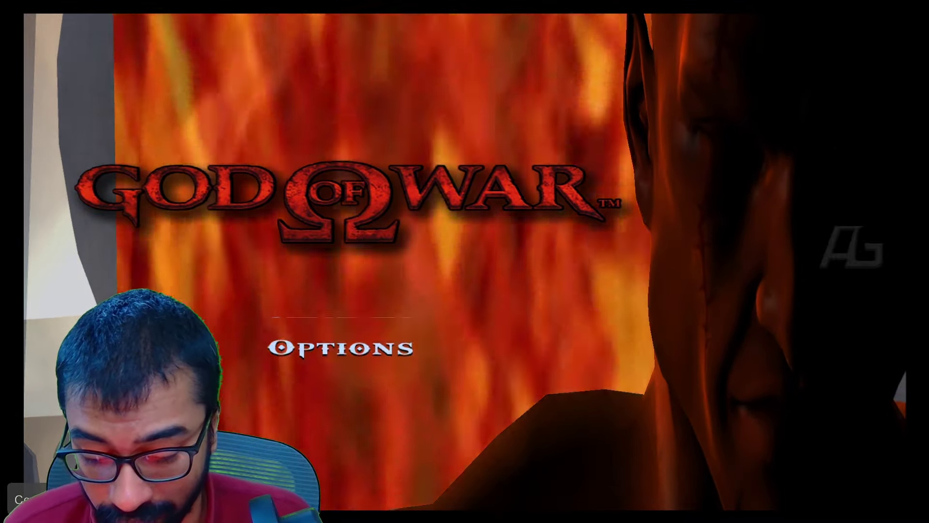
# - Look through the options of the first God of War game and test-play its opening level
pyautogui.press('Right')
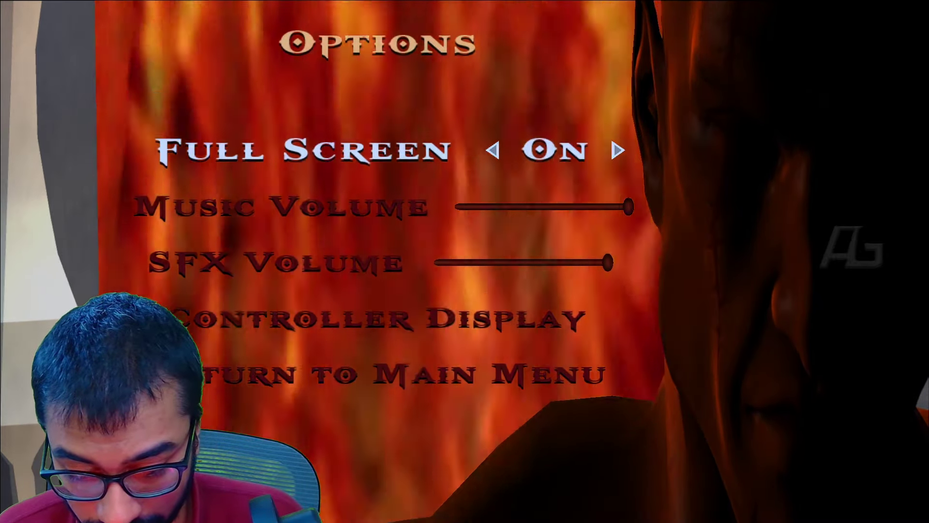
pyautogui.press('Down')
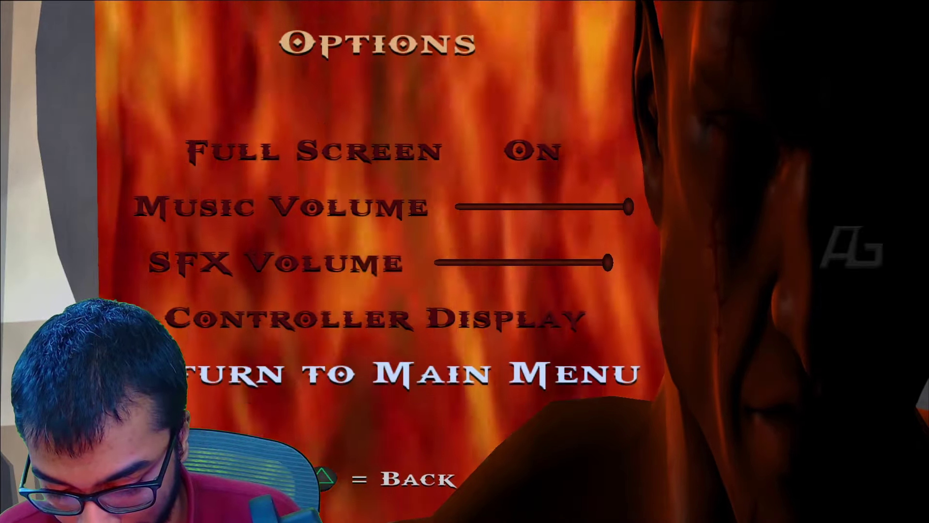
pyautogui.press('Up')
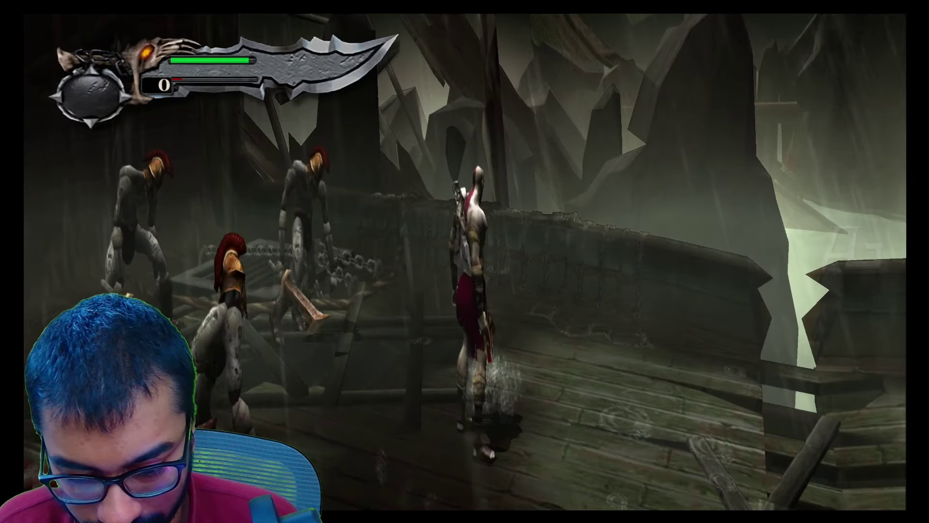
pyautogui.press('Right')
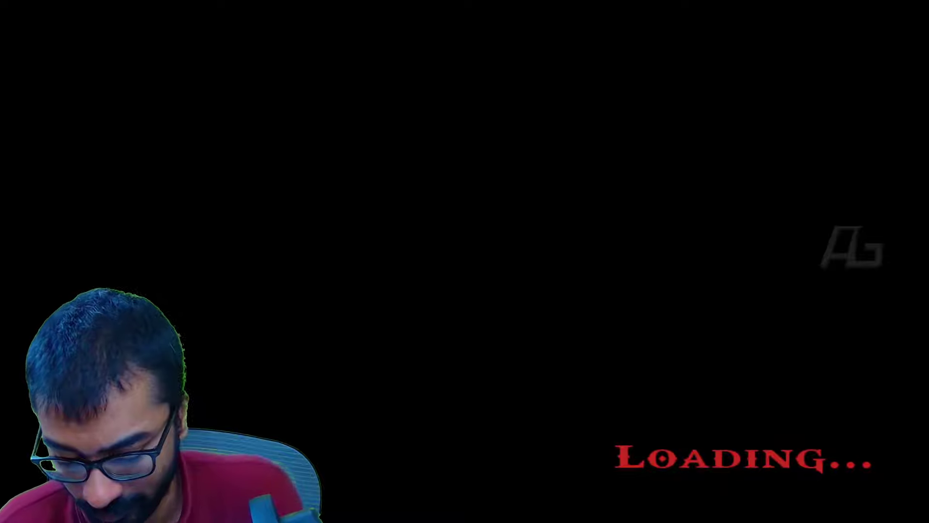
# - Leave full screen and exit God of War Collection, confirming the exit
pyautogui.hotkey('alt', 'Return')
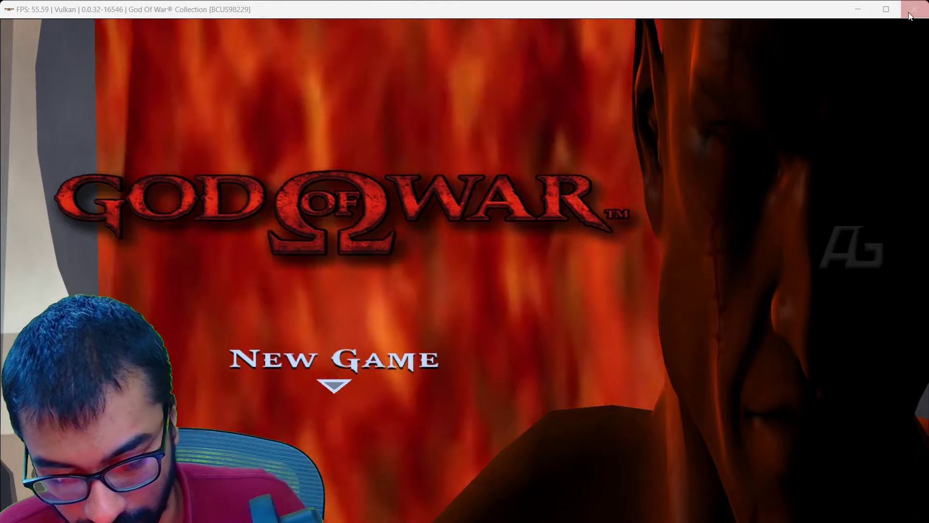
pyautogui.click(909, 16)
pyautogui.click(458, 287)
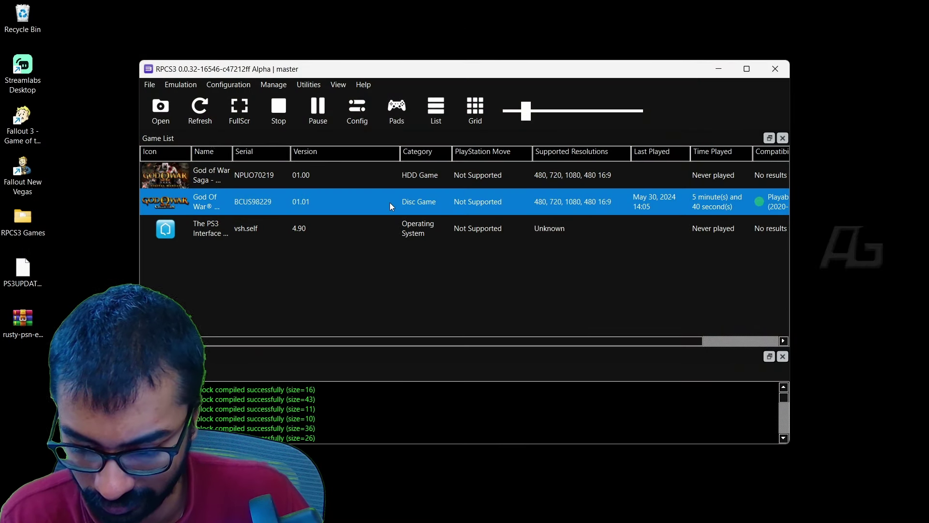